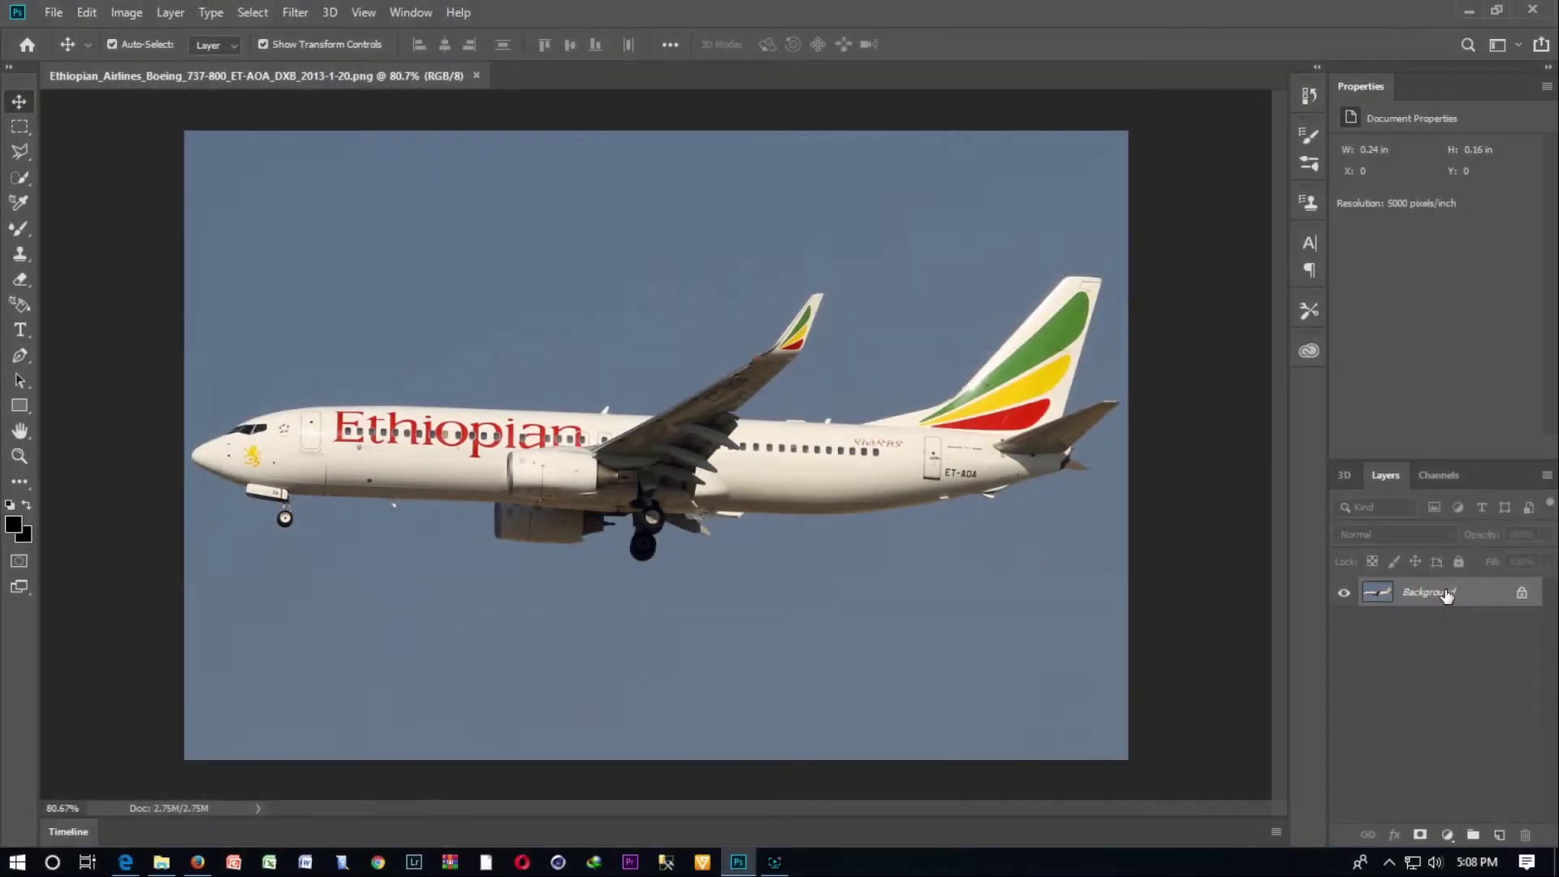
Unlock the Background as Layer 0 and duplicate it as Layer 0 copy
{"action": "double_click", "coordinate": [1446, 595]}
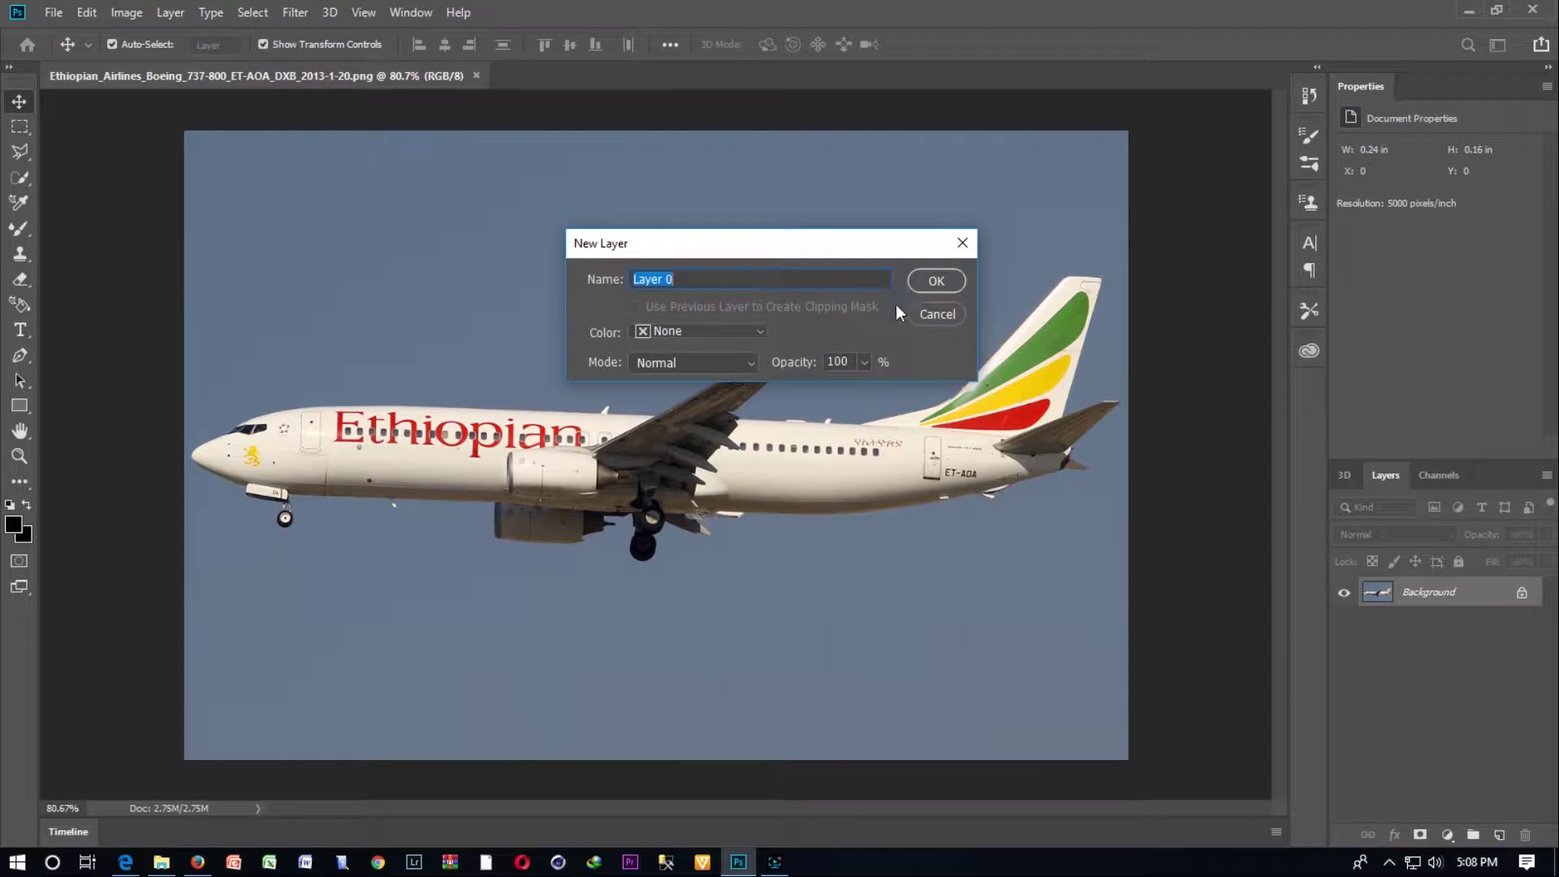
{"action": "left_click", "coordinate": [948, 282]}
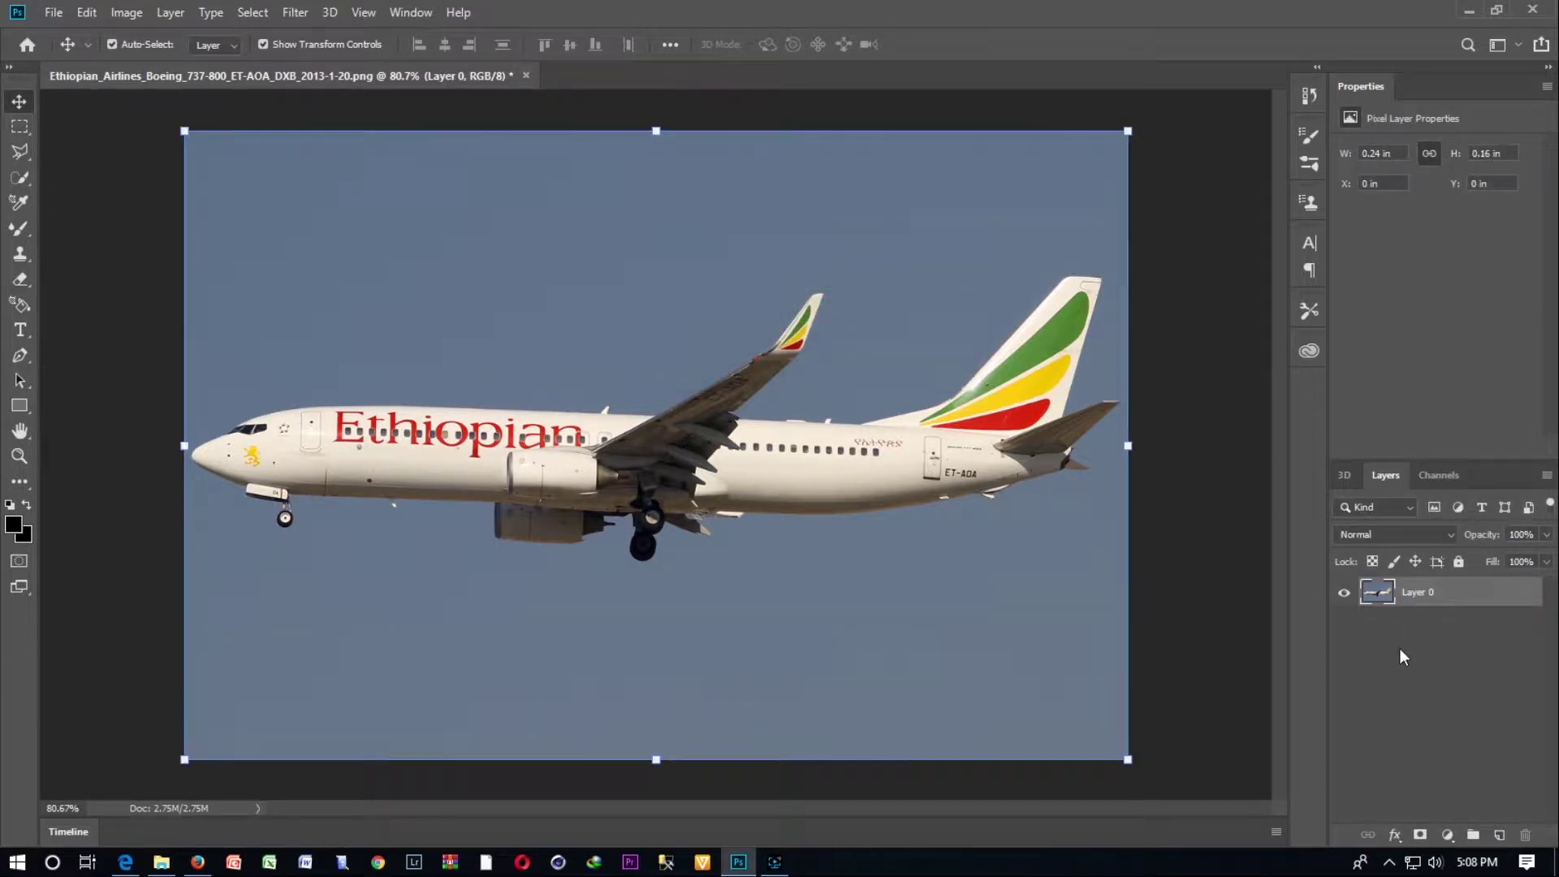
{"action": "key", "text": "ctrl+j"}
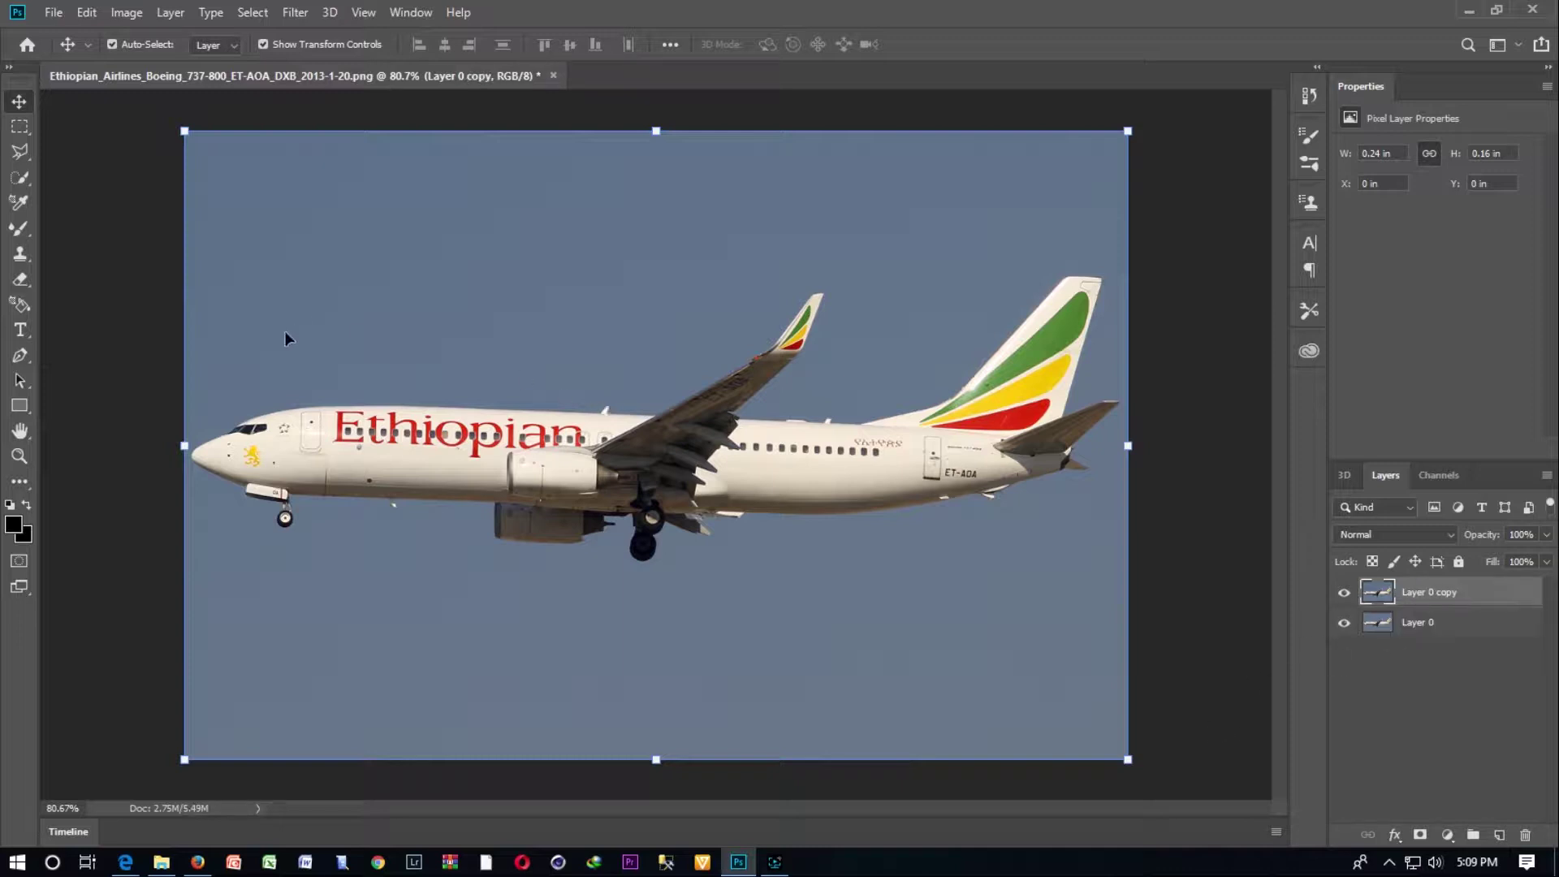
Select the Patch Tool from the healing brush group and view the photo at 100%
{"action": "left_click", "coordinate": [21, 484]}
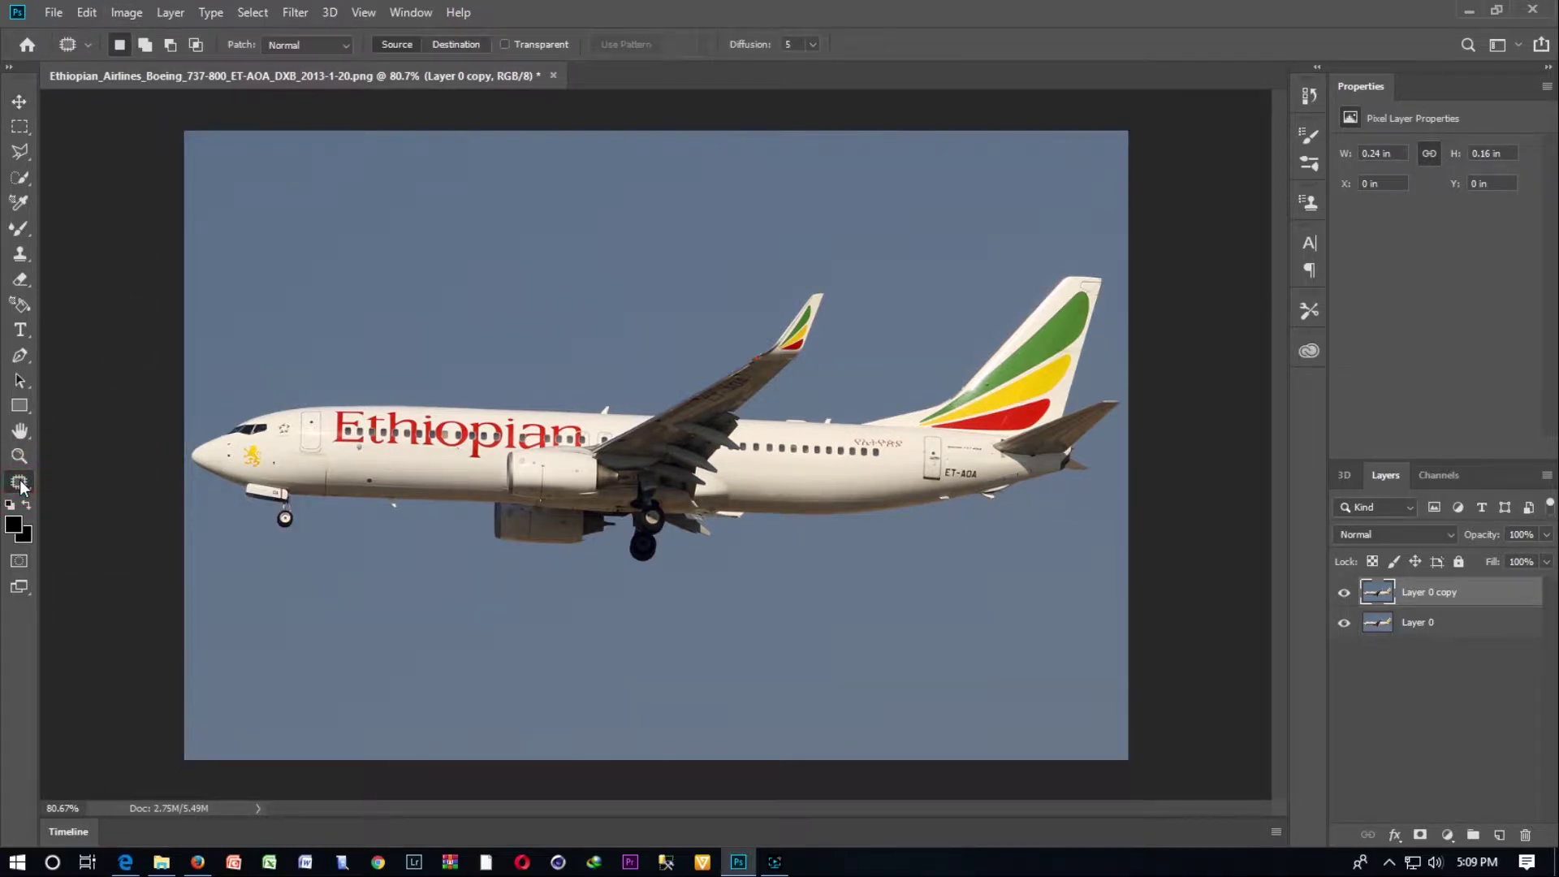
{"action": "left_click", "coordinate": [21, 486]}
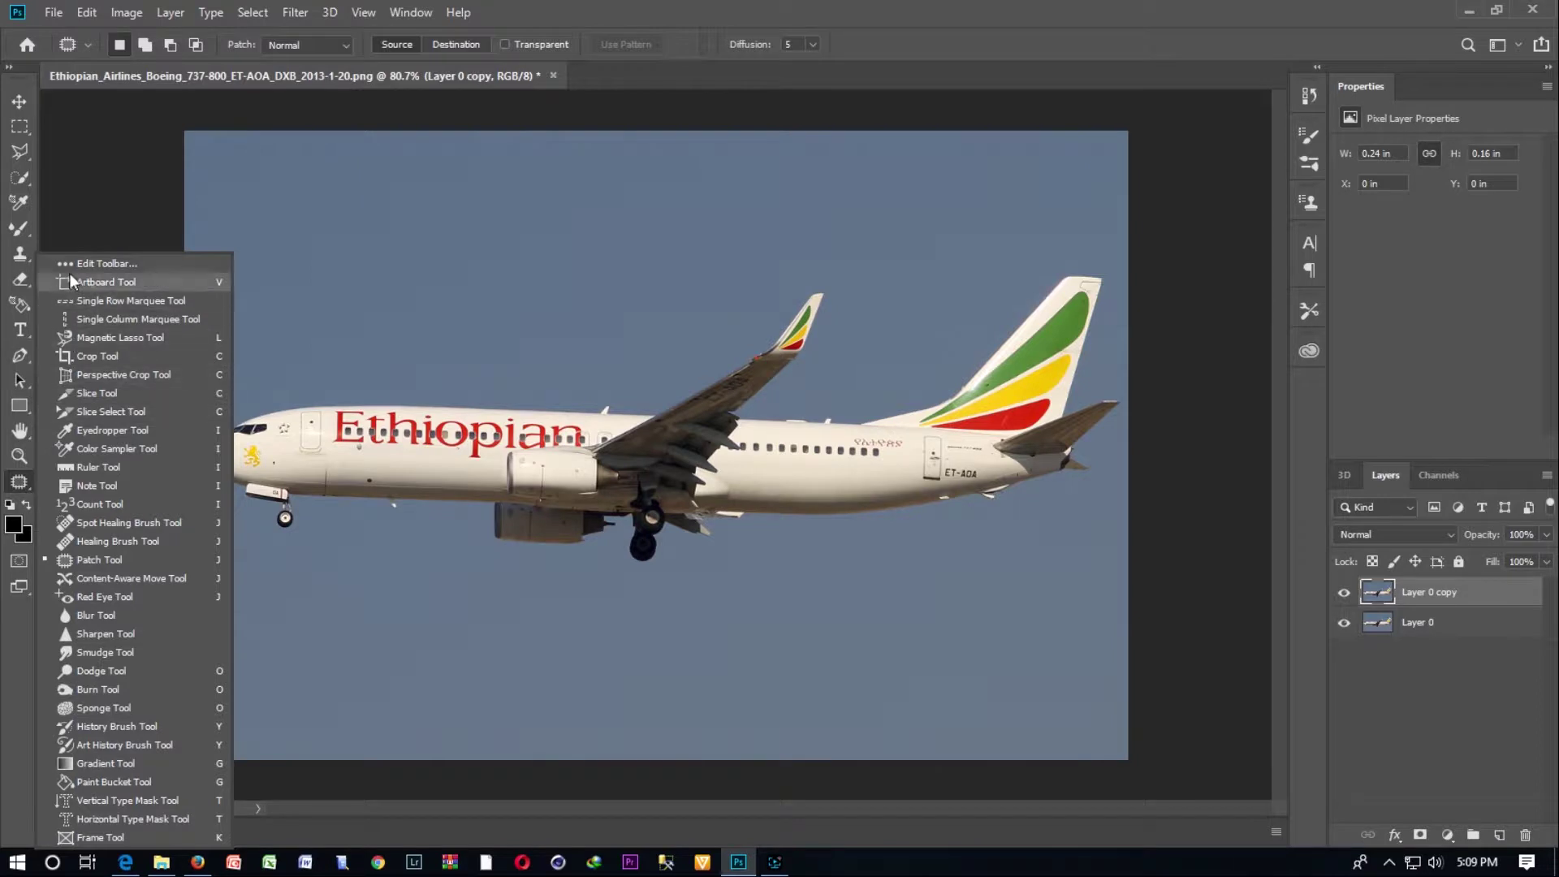
{"action": "left_click", "coordinate": [88, 559]}
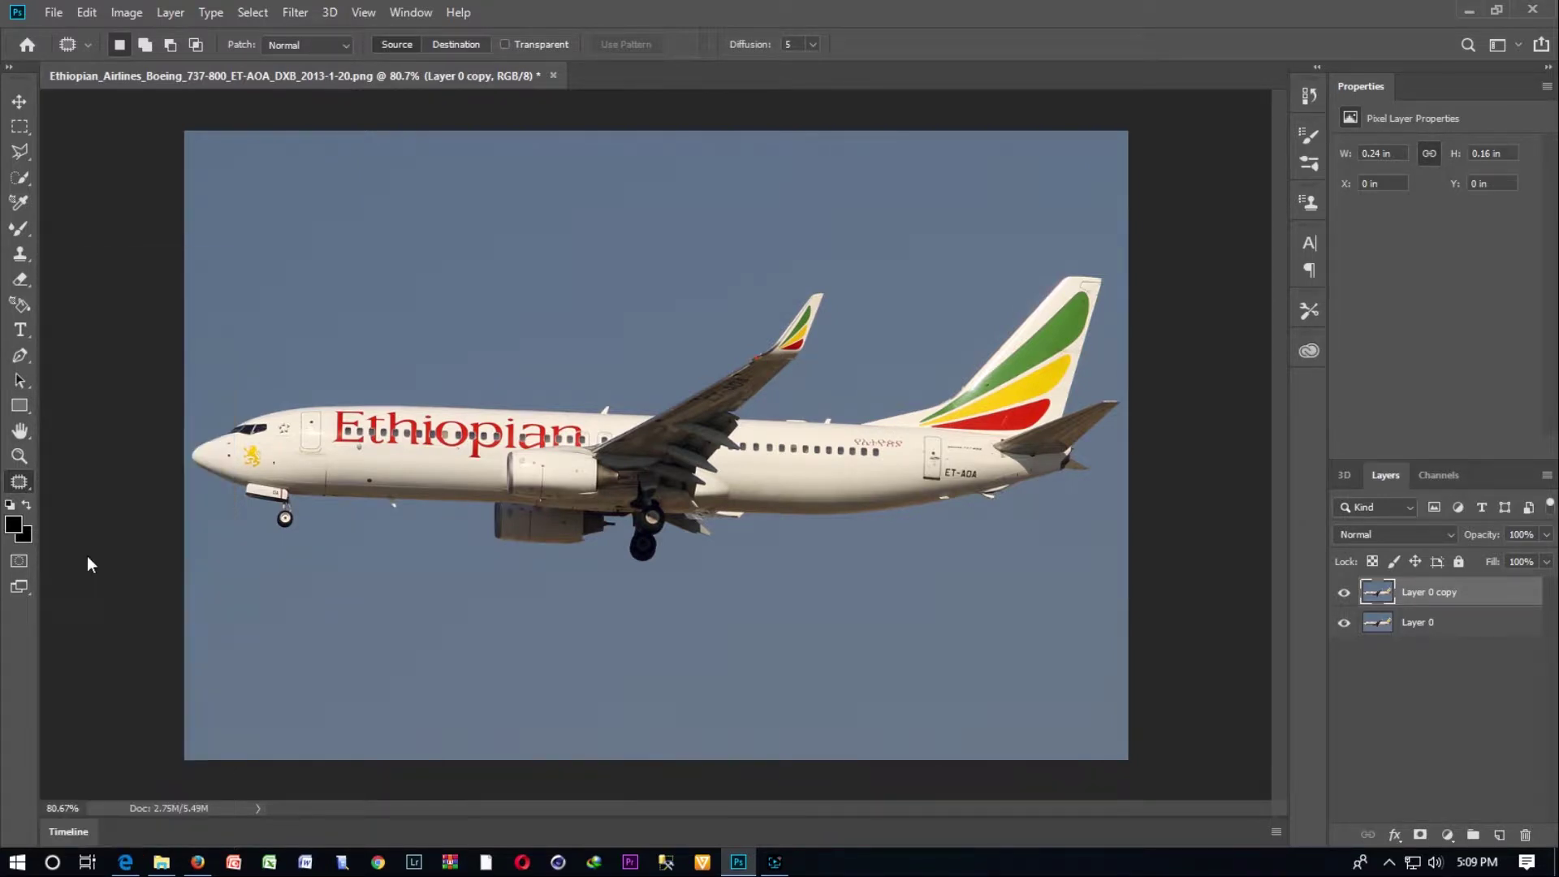
{"action": "key", "text": "ctrl+1"}
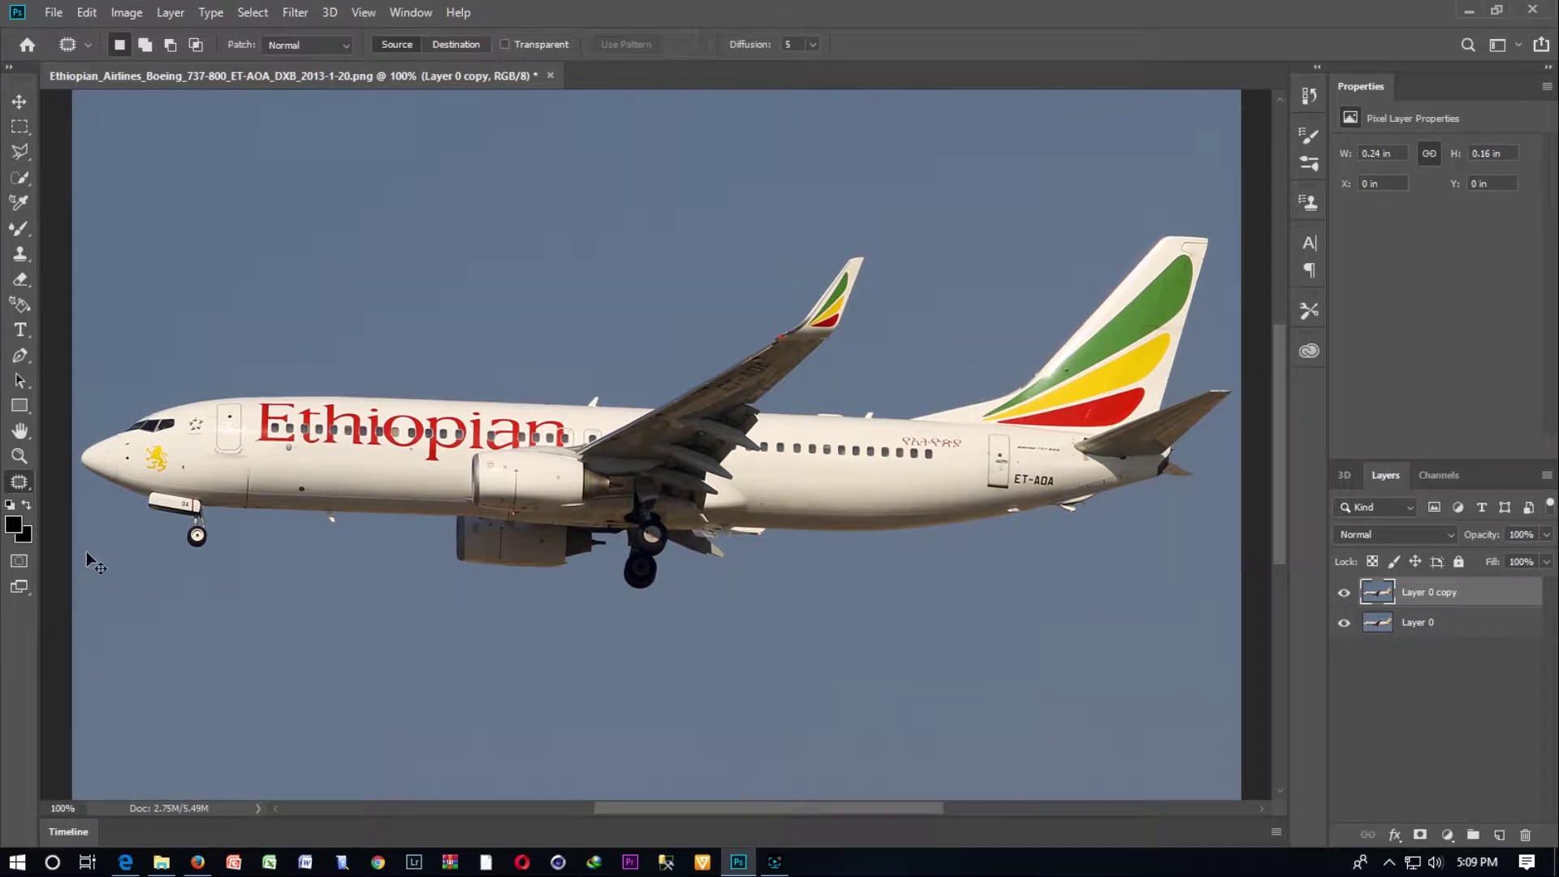
{"action": "scroll", "coordinate": [91, 560], "scroll_direction": "down", "scroll_amount": 3}
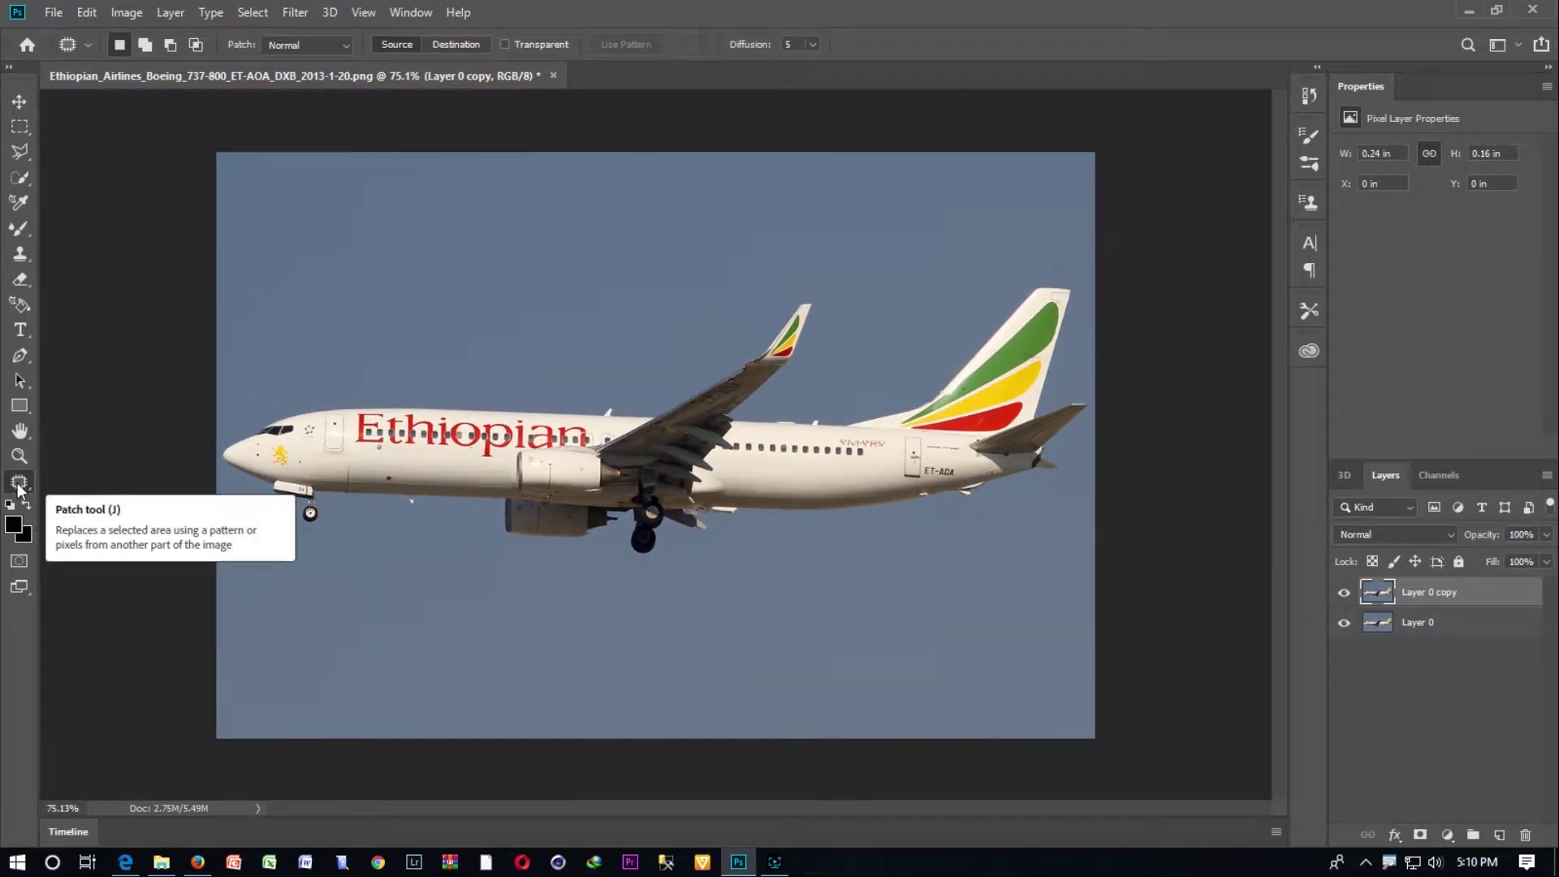
{"action": "right_click", "coordinate": [17, 485]}
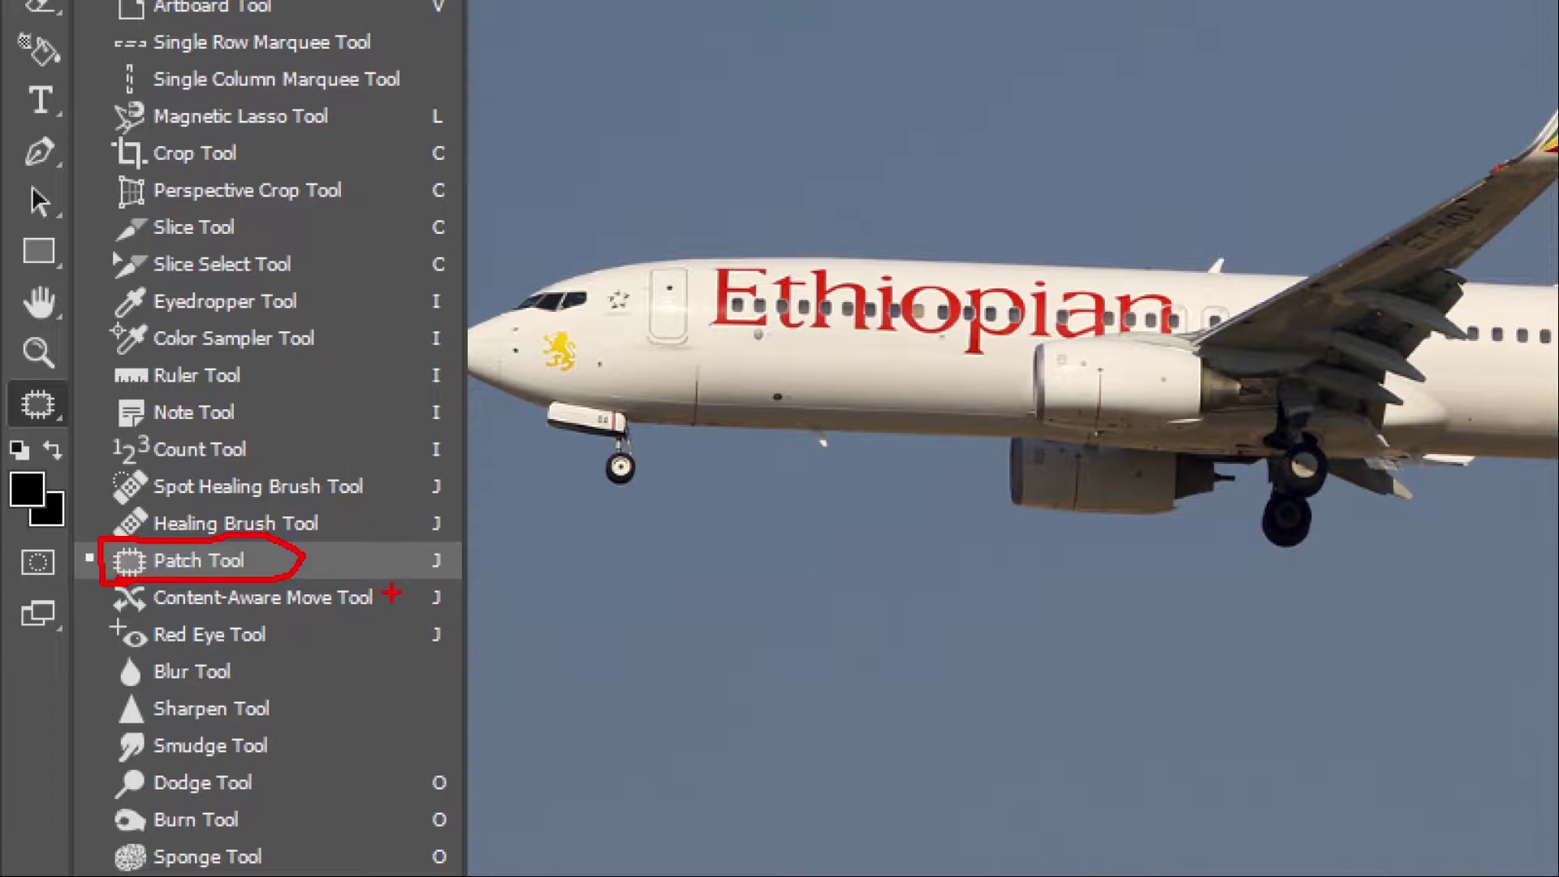
{"action": "left_click", "coordinate": [367, 558]}
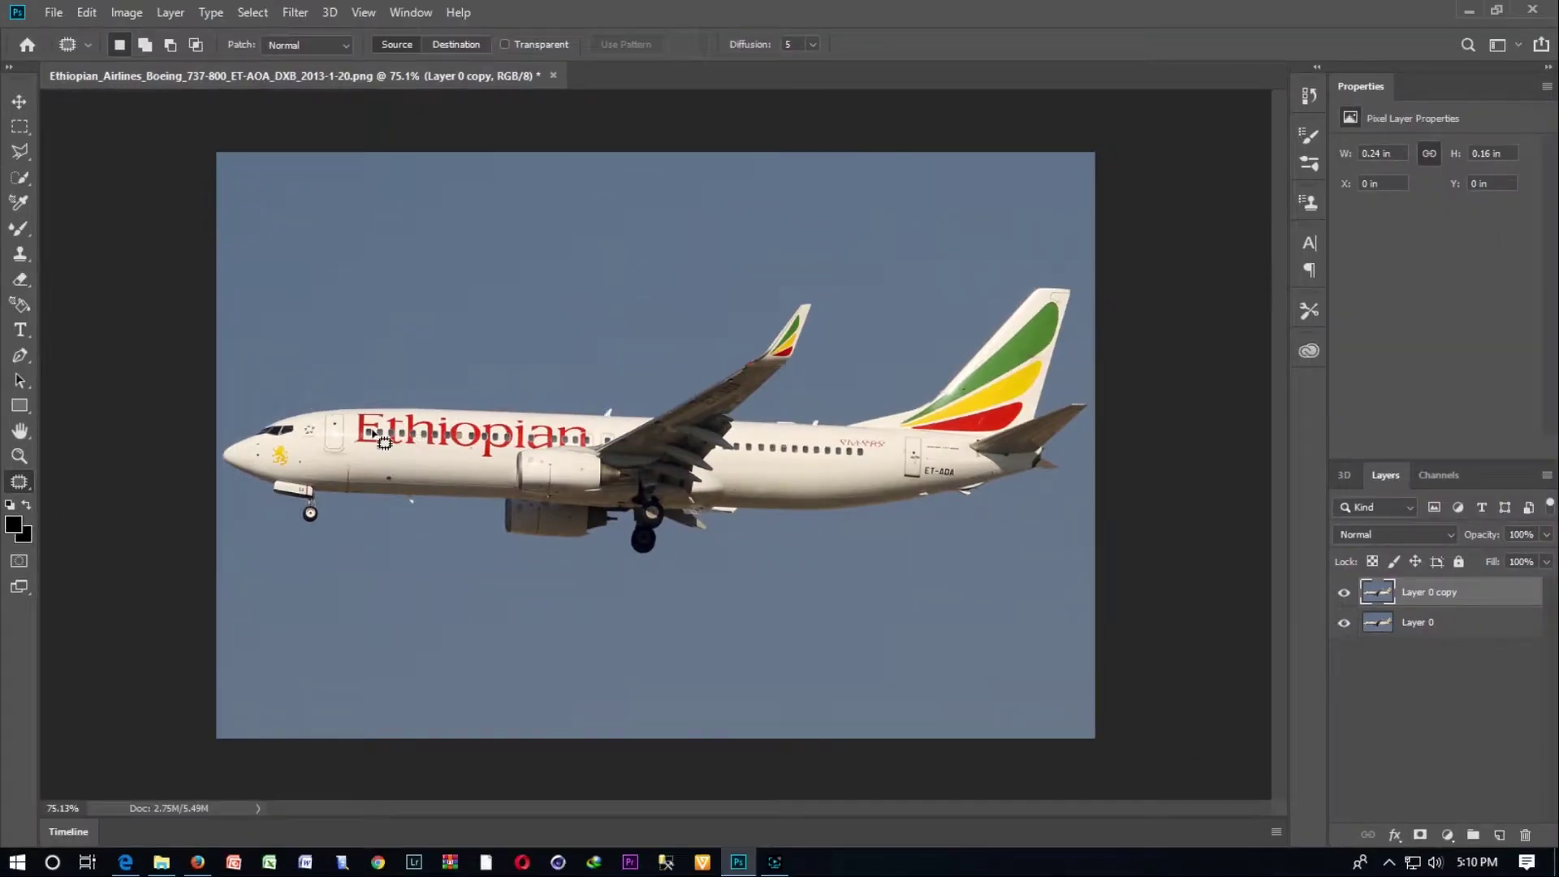
Zoom in on the nose and patch the yellow lion emblem with clean fuselage
{"action": "scroll", "coordinate": [384, 443], "scroll_direction": "up", "scroll_amount": 2}
{"action": "scroll", "coordinate": [384, 442], "scroll_direction": "up", "scroll_amount": 2}
{"action": "scroll", "coordinate": [384, 442], "scroll_direction": "up", "scroll_amount": 2}
{"action": "scroll", "coordinate": [384, 442], "scroll_direction": "up", "scroll_amount": 2}
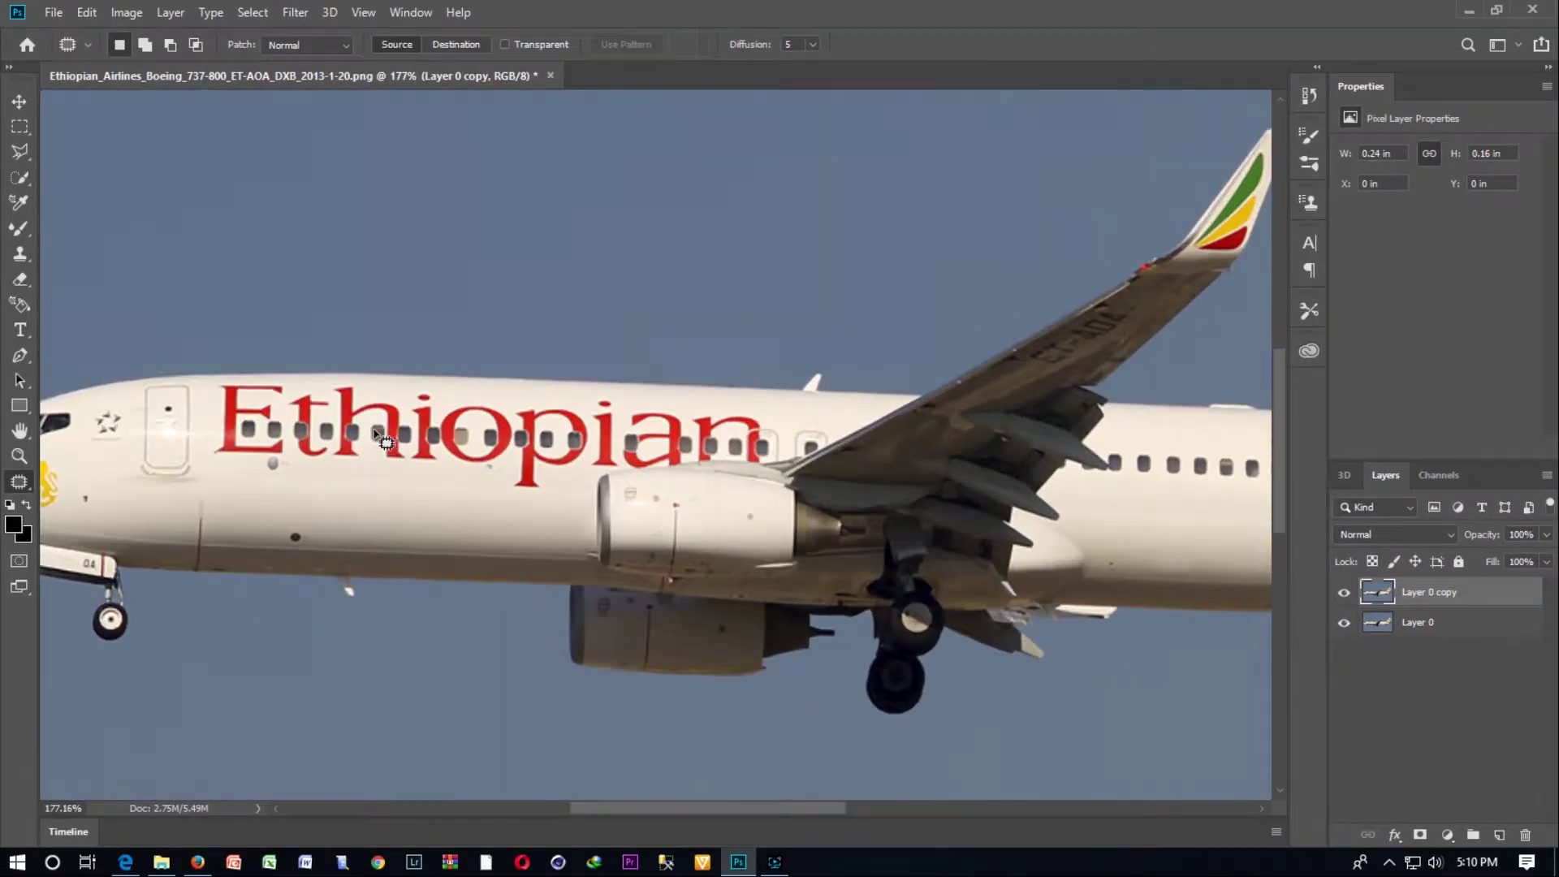
{"action": "left_click_drag", "start_coordinate": [182, 465], "coordinate": [385, 452]}
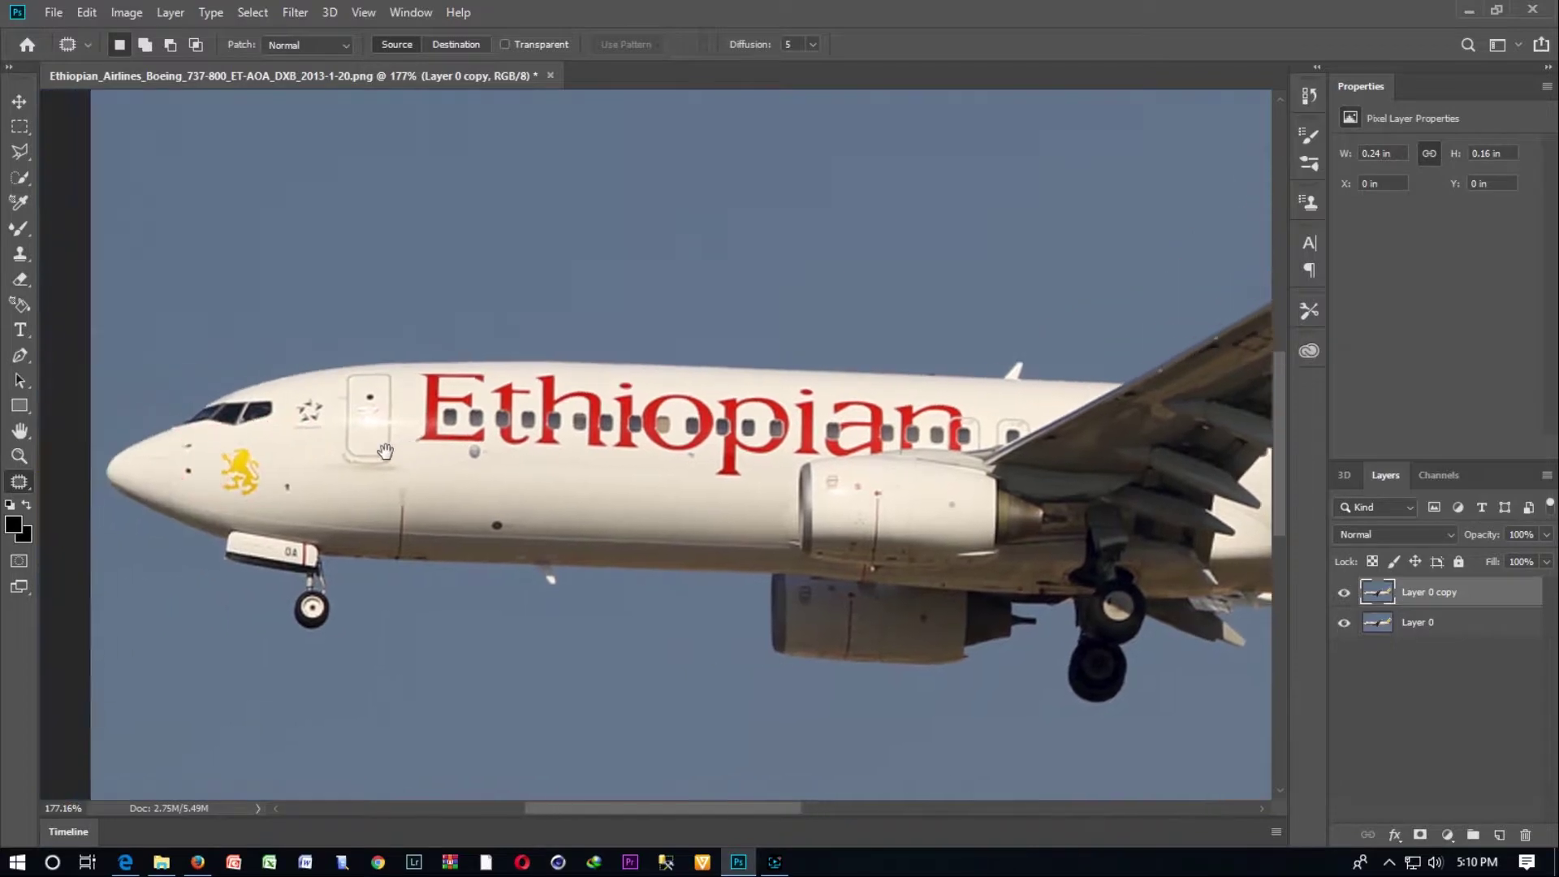
{"action": "scroll", "coordinate": [243, 471], "scroll_direction": "up", "scroll_amount": 1}
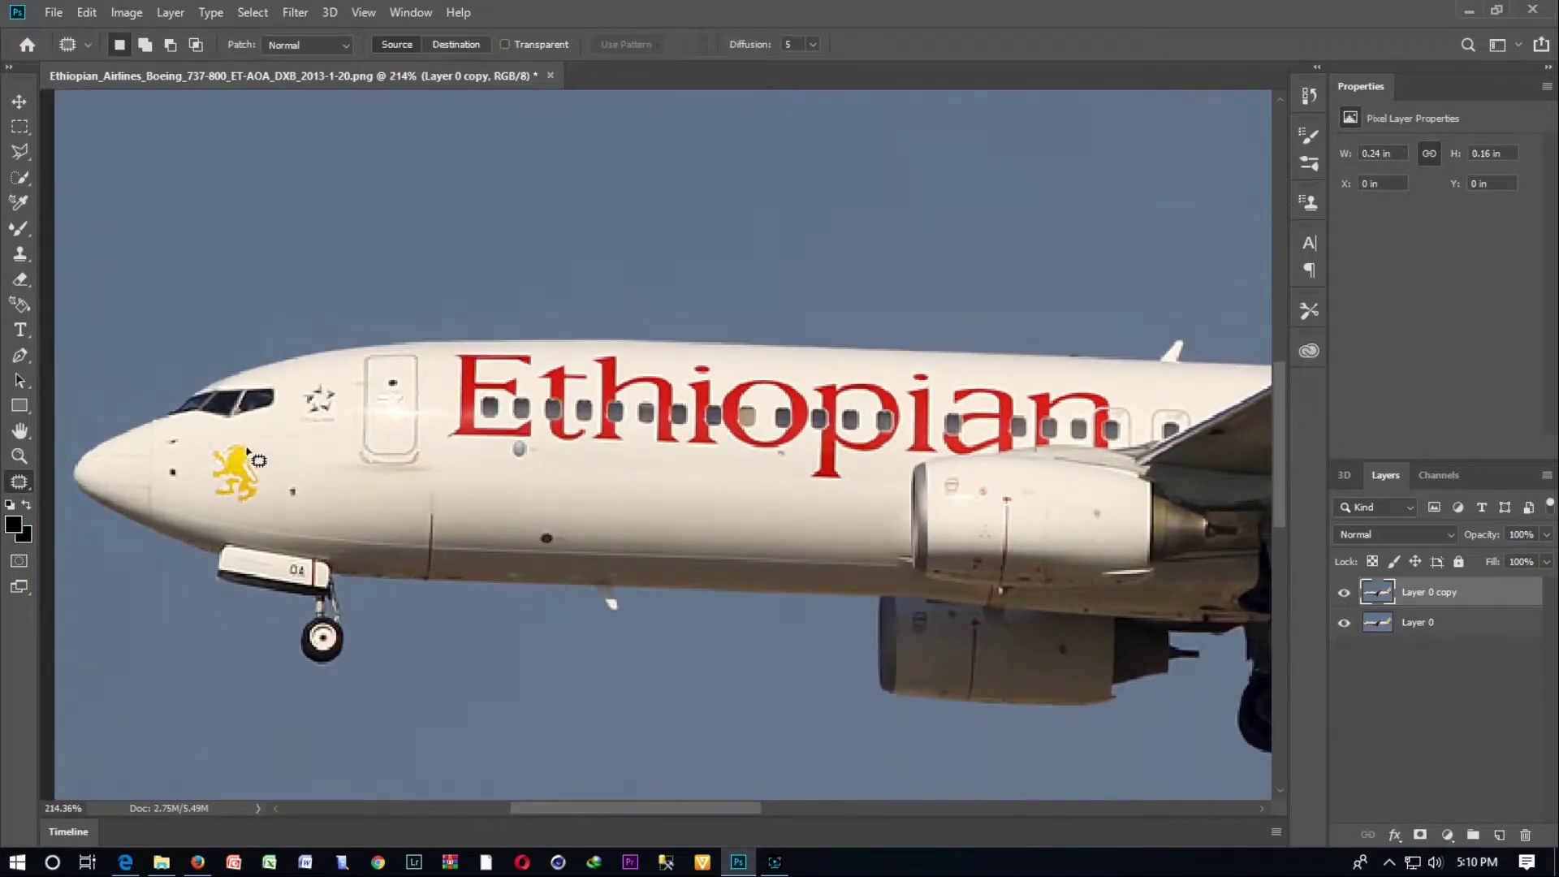
{"action": "mouse_move", "coordinate": [248, 442]}
{"action": "left_mouse_down"}
{"action": "mouse_move", "coordinate": [225, 512]}
{"action": "mouse_move", "coordinate": [245, 443]}
{"action": "mouse_move", "coordinate": [484, 494]}
{"action": "left_mouse_up"}
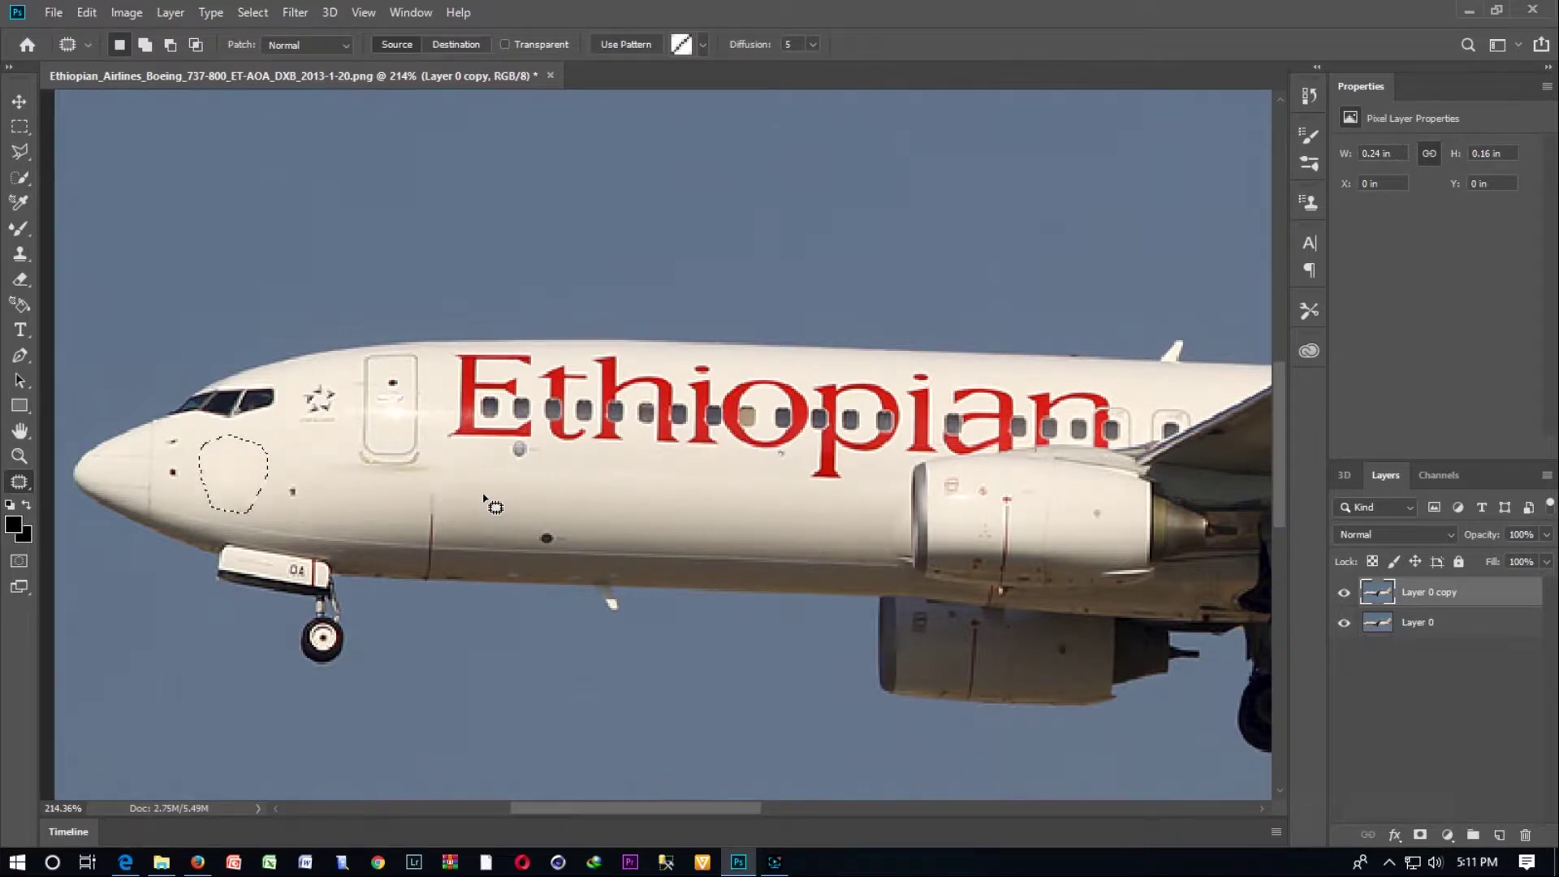
{"action": "key", "text": "ctrl+d"}
{"action": "left_click", "coordinate": [1342, 593]}
{"action": "left_click", "coordinate": [1341, 593]}
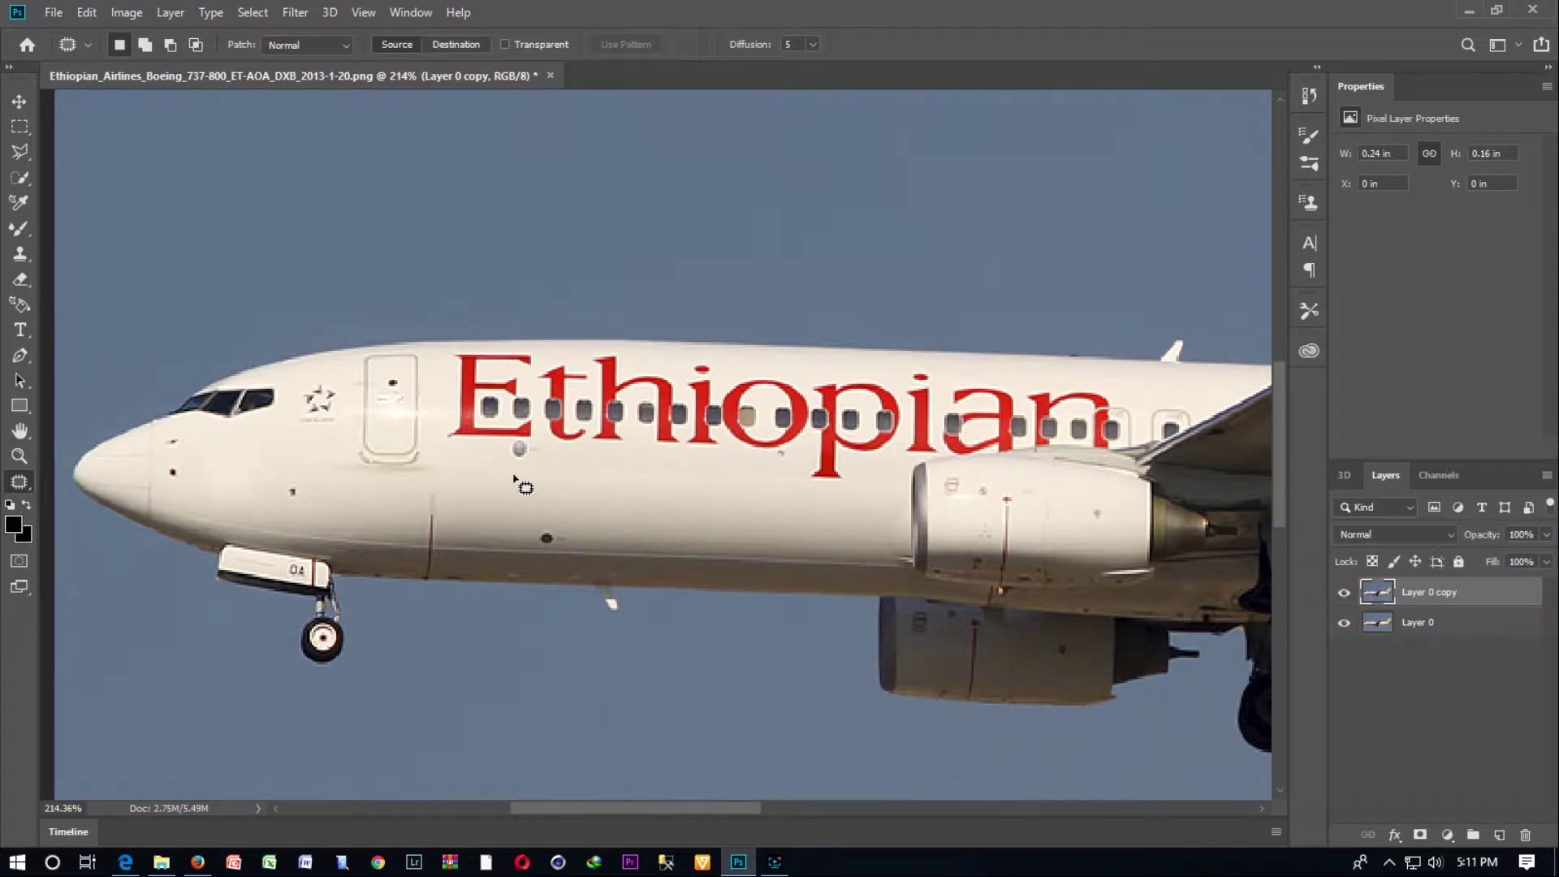
Patch away the star behind the cockpit using clean fuselage, then deselect
{"action": "mouse_move", "coordinate": [289, 390]}
{"action": "left_mouse_down"}
{"action": "mouse_move", "coordinate": [285, 432]}
{"action": "mouse_move", "coordinate": [316, 375]}
{"action": "mouse_move", "coordinate": [294, 384]}
{"action": "mouse_move", "coordinate": [668, 494]}
{"action": "left_mouse_up"}
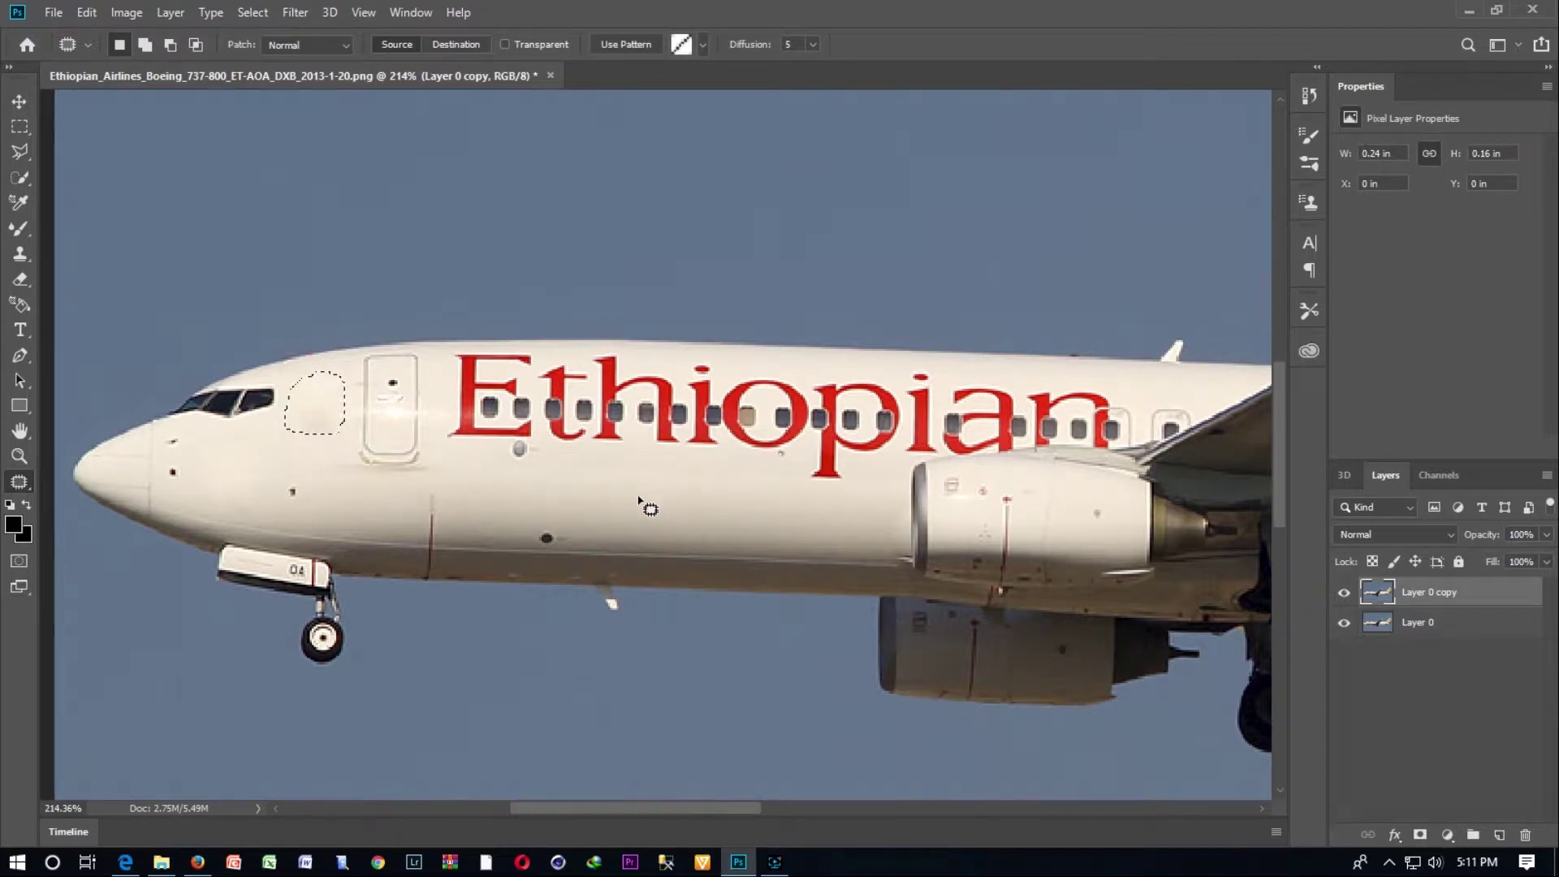
{"action": "key", "text": "super"}
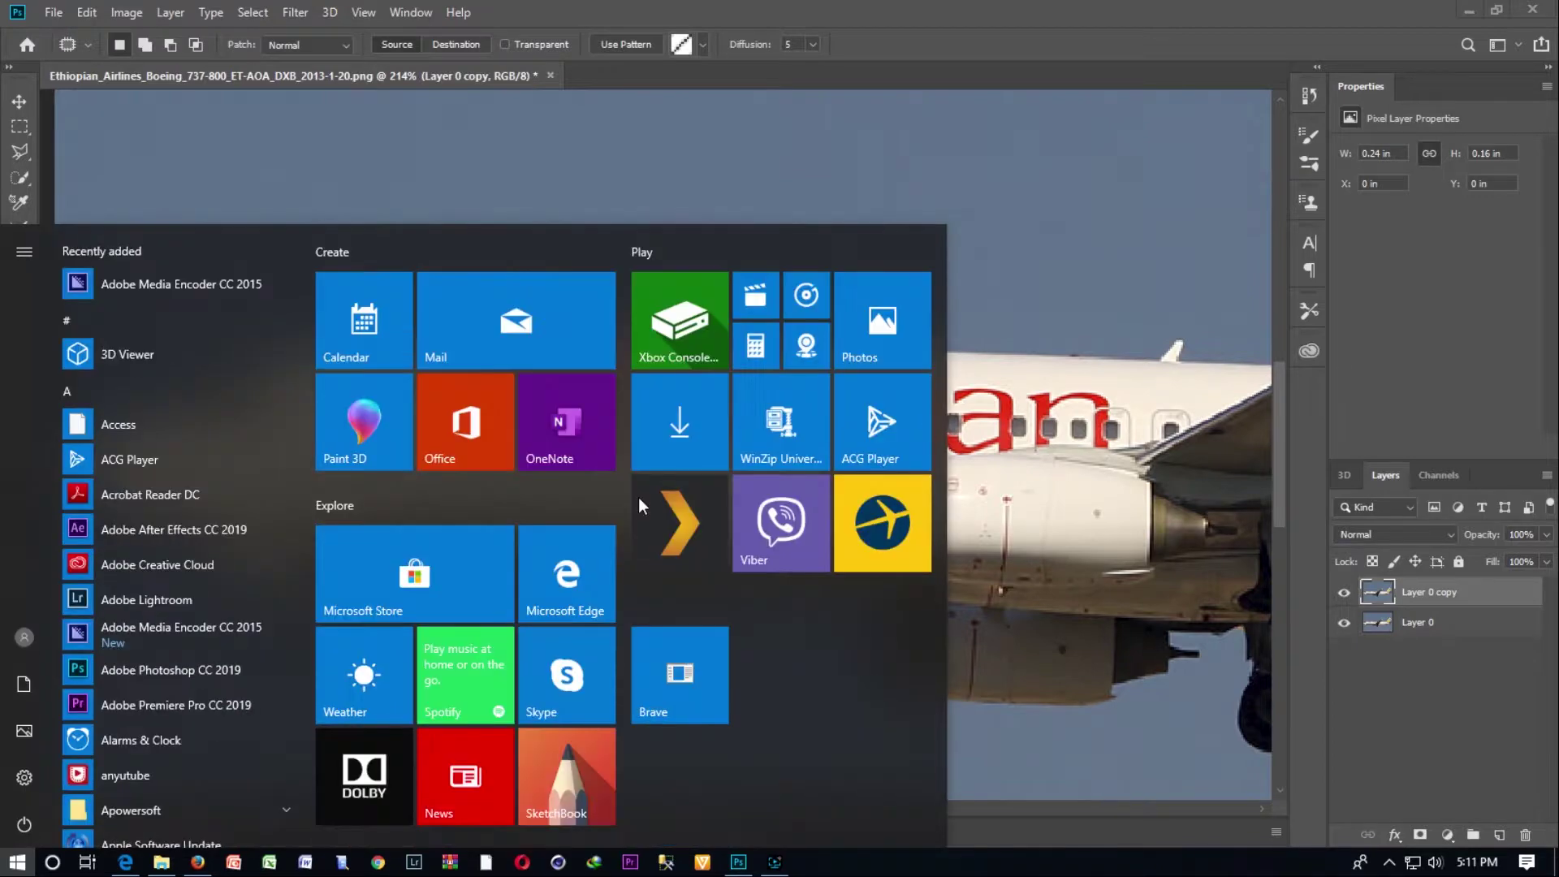
{"action": "key", "text": "super"}
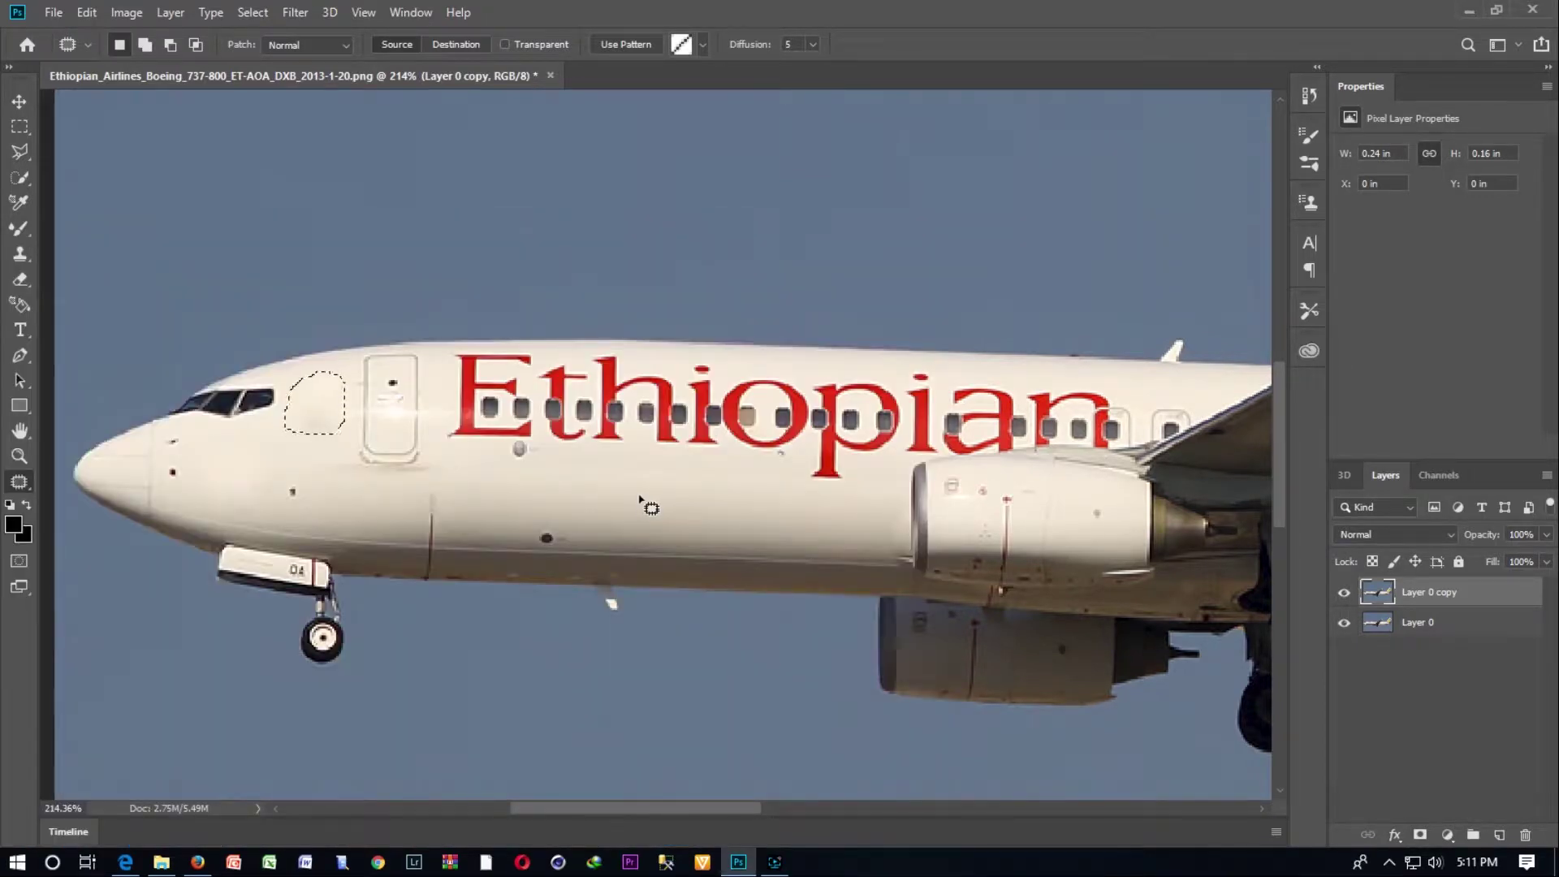
{"action": "key", "text": "ctrl+d"}
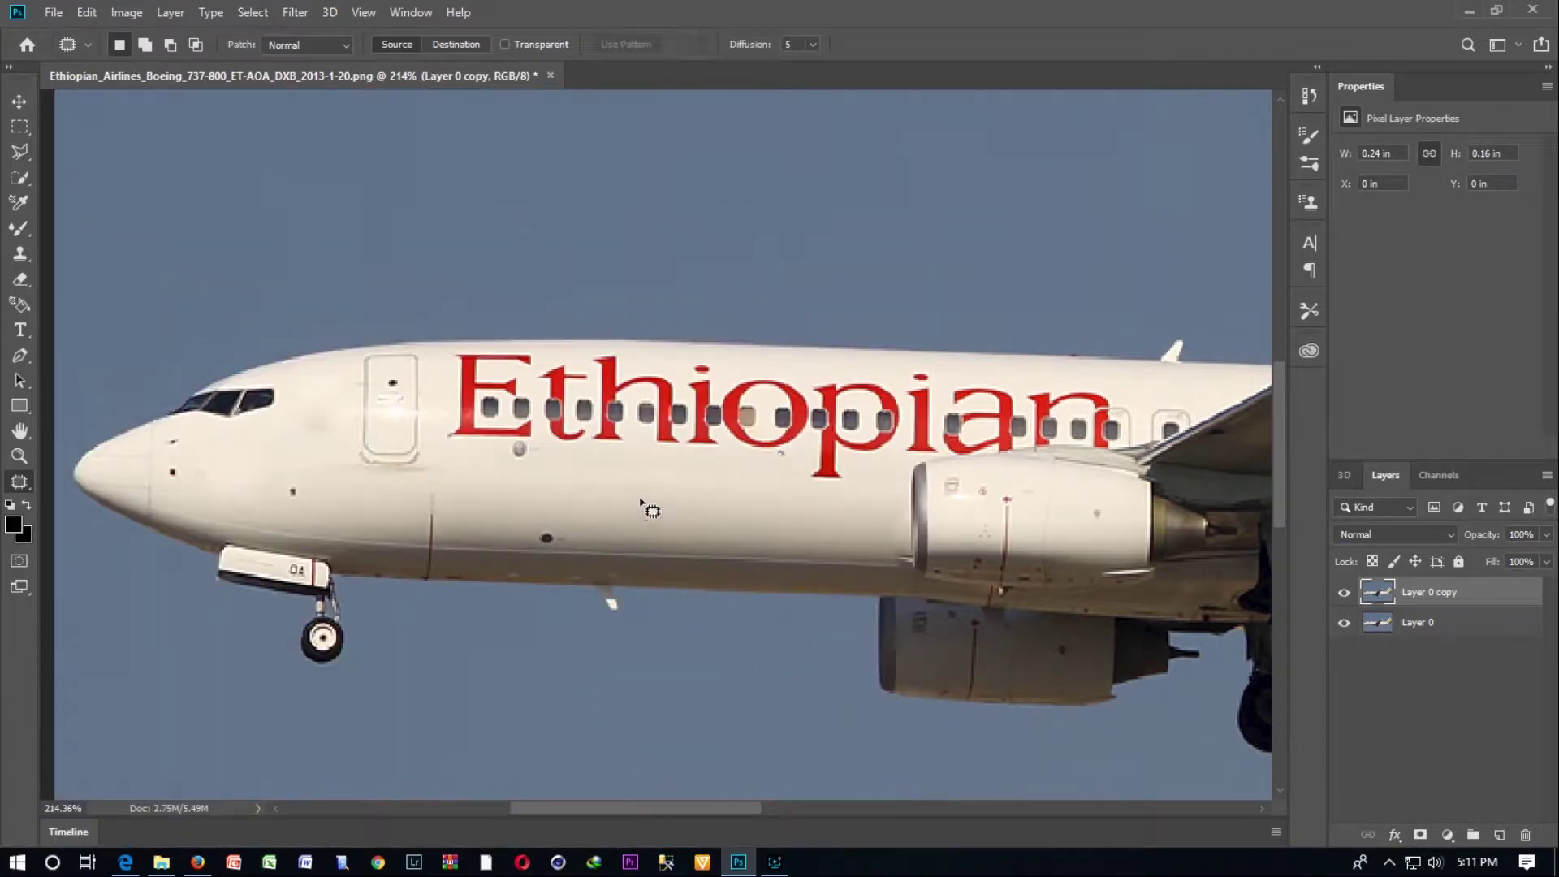
Toggle Layer 0 copy's visibility to compare the patched nose with the original
{"action": "left_click", "coordinate": [1345, 594]}
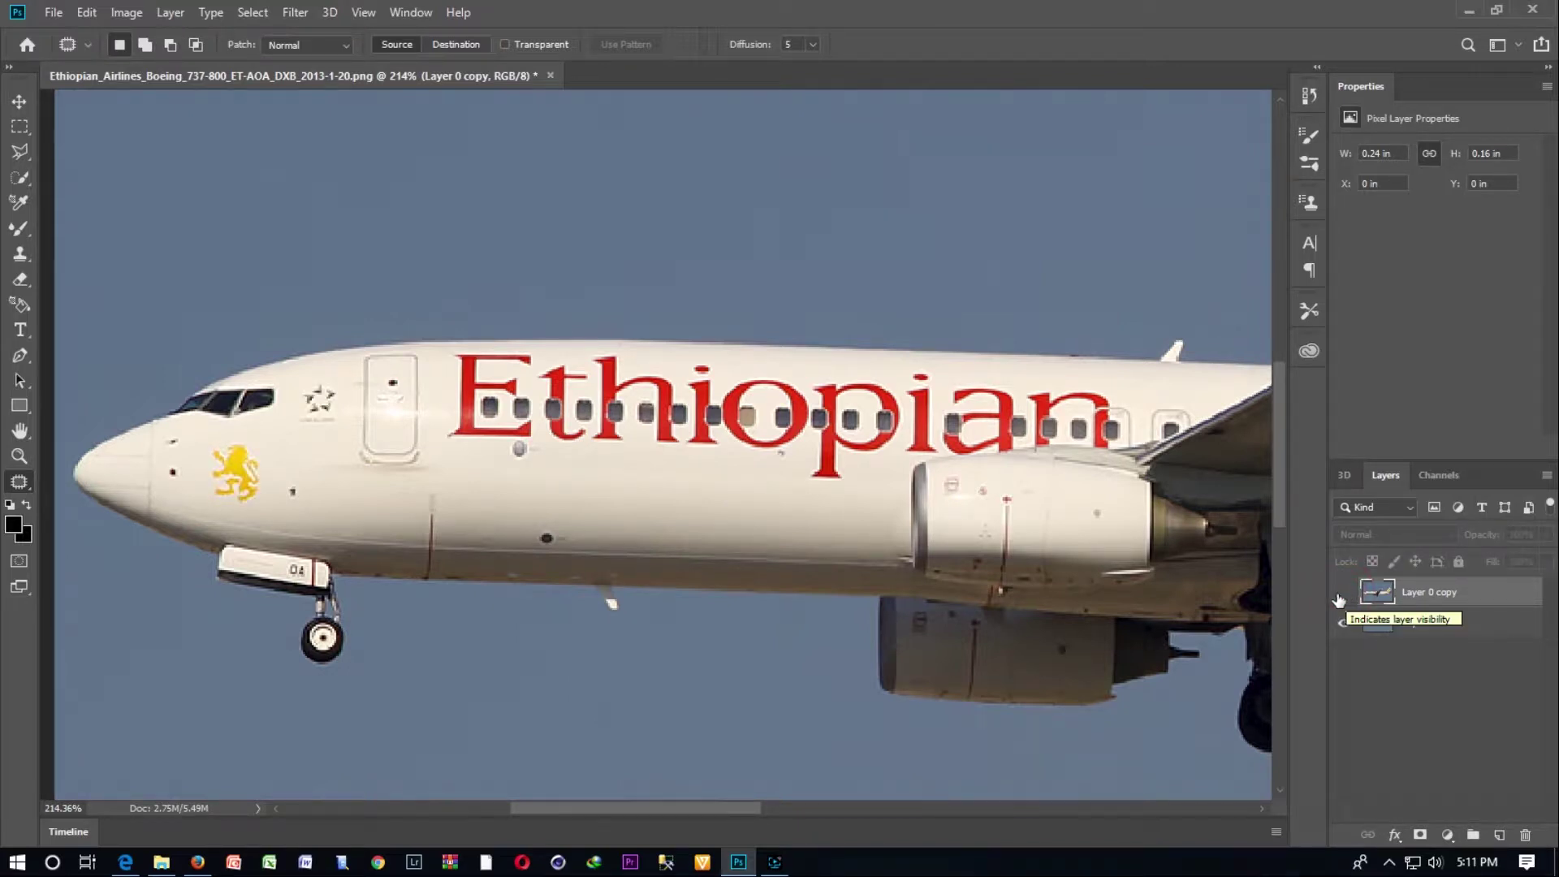
{"action": "left_click", "coordinate": [1344, 594]}
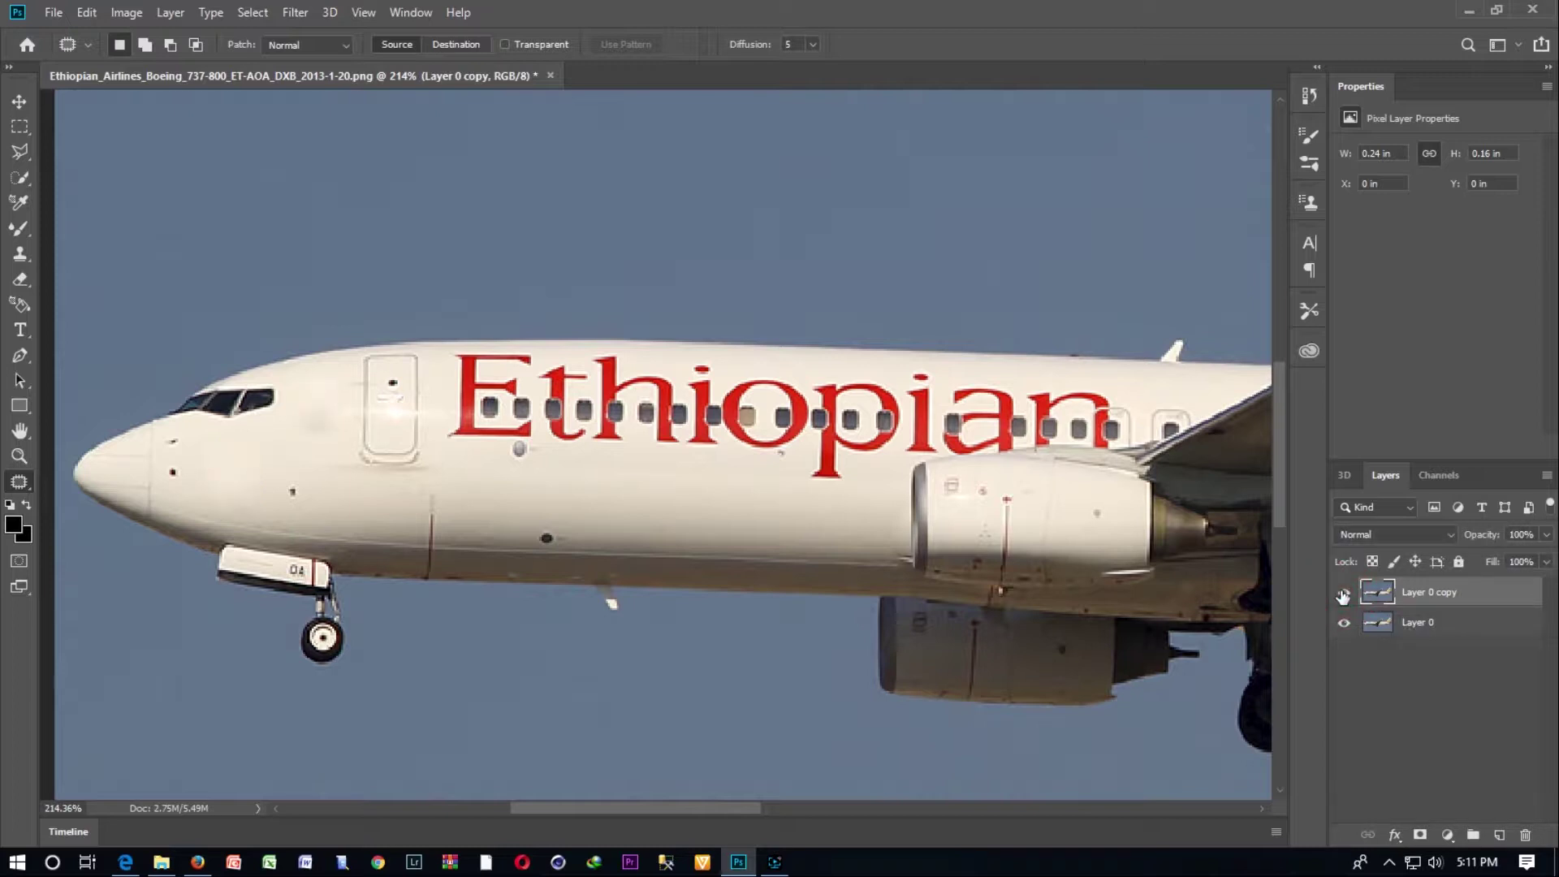
{"action": "left_click", "coordinate": [1344, 593]}
{"action": "left_click", "coordinate": [1344, 593]}
Patch the dark dot on the lower fuselage, after undoing a first attempt below the E
{"action": "mouse_move", "coordinate": [925, 463]}
{"action": "left_mouse_down"}
{"action": "mouse_move", "coordinate": [711, 307]}
{"action": "mouse_move", "coordinate": [685, 480]}
{"action": "left_mouse_up"}
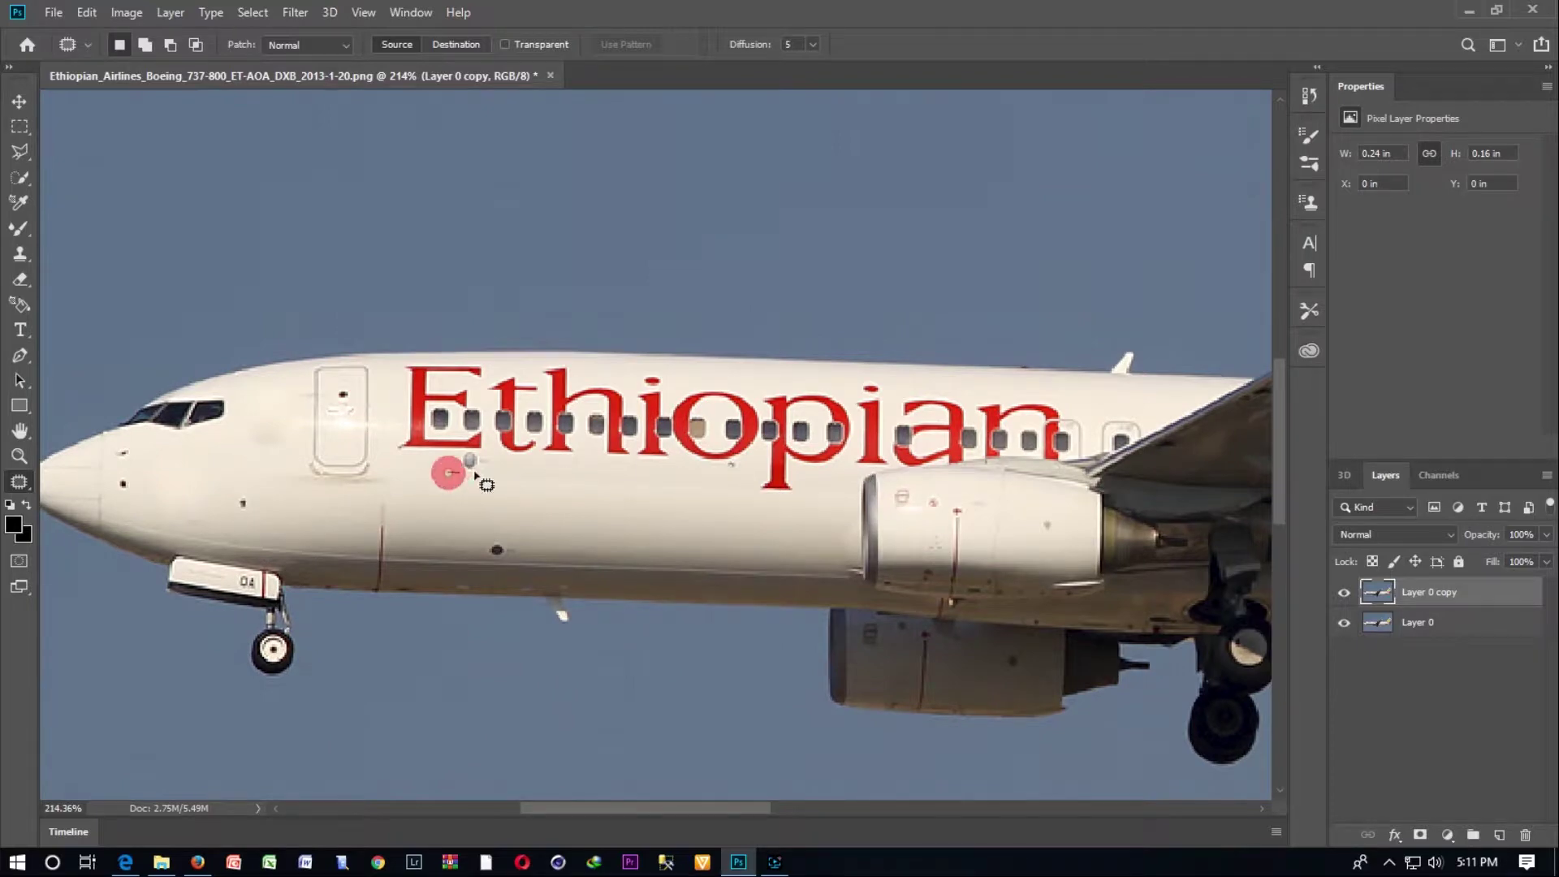
{"action": "mouse_move", "coordinate": [452, 472]}
{"action": "left_mouse_down"}
{"action": "mouse_move", "coordinate": [472, 461]}
{"action": "mouse_move", "coordinate": [452, 469]}
{"action": "mouse_move", "coordinate": [540, 495]}
{"action": "mouse_move", "coordinate": [578, 529]}
{"action": "left_mouse_up"}
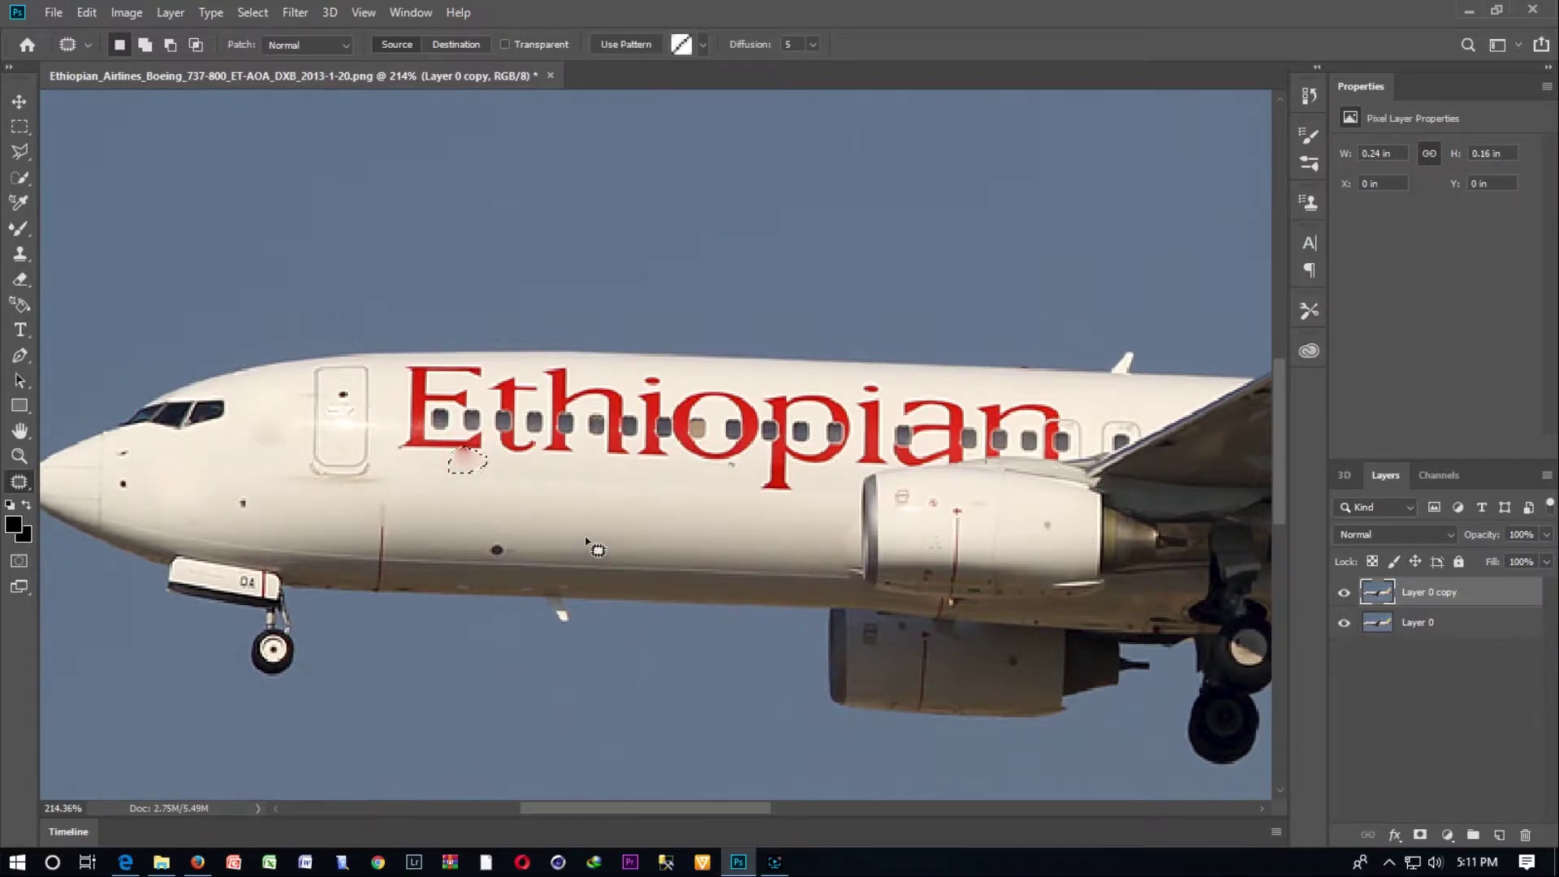
{"action": "key", "text": "ctrl+z"}
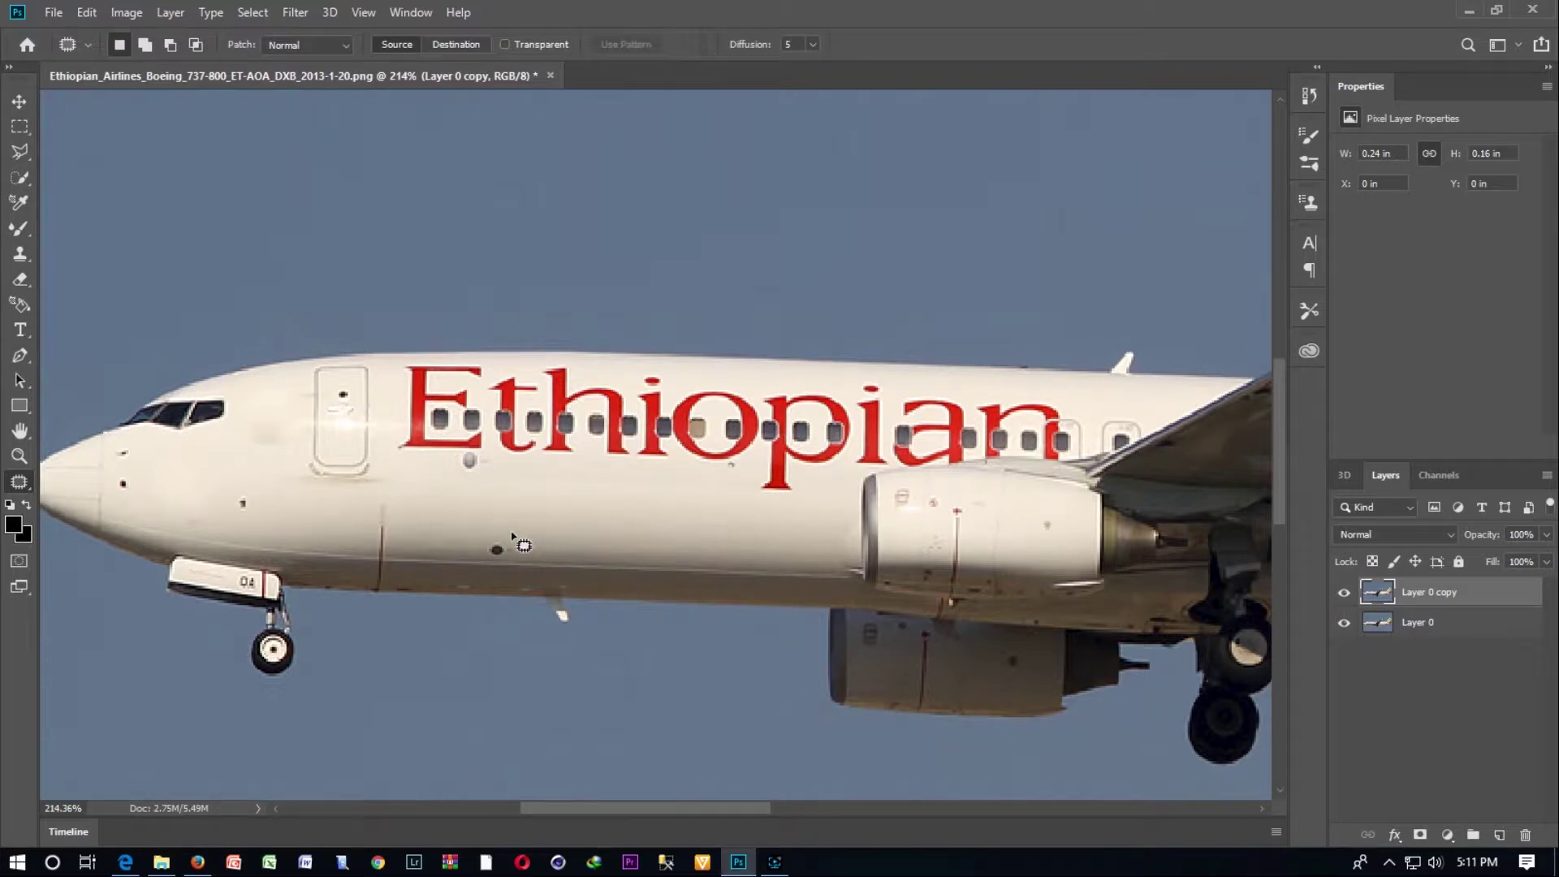
{"action": "mouse_move", "coordinate": [509, 533]}
{"action": "left_mouse_down"}
{"action": "mouse_move", "coordinate": [479, 556]}
{"action": "mouse_move", "coordinate": [519, 546]}
{"action": "mouse_move", "coordinate": [511, 532]}
{"action": "mouse_move", "coordinate": [554, 550]}
{"action": "mouse_move", "coordinate": [636, 530]}
{"action": "left_mouse_up"}
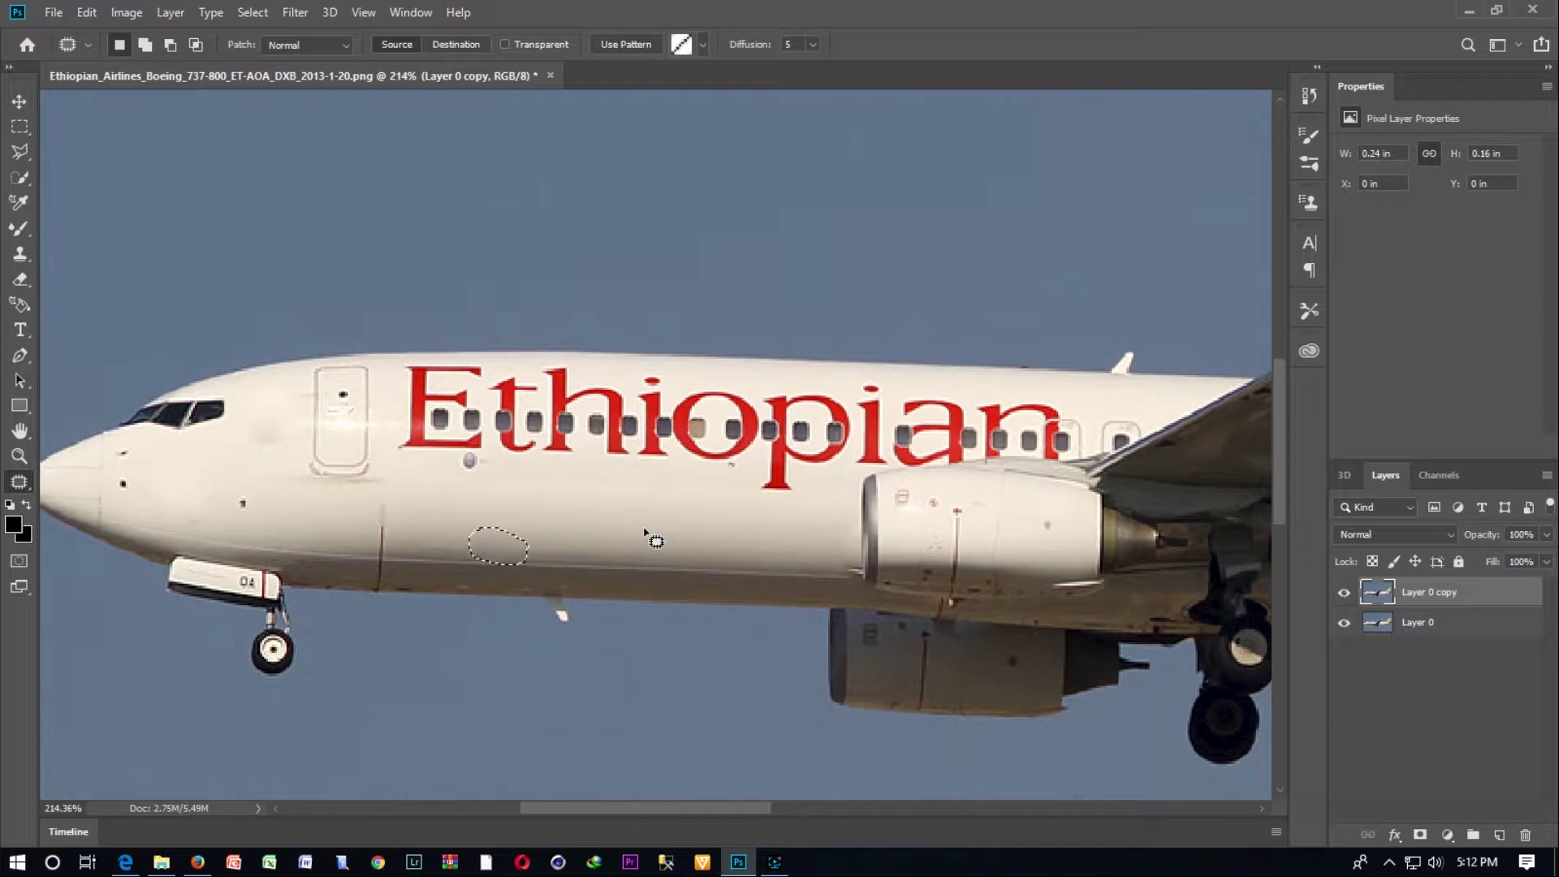
Deselect and toggle the retouched copy to compare it with the original
{"action": "scroll", "coordinate": [647, 531], "scroll_direction": "down", "scroll_amount": 2}
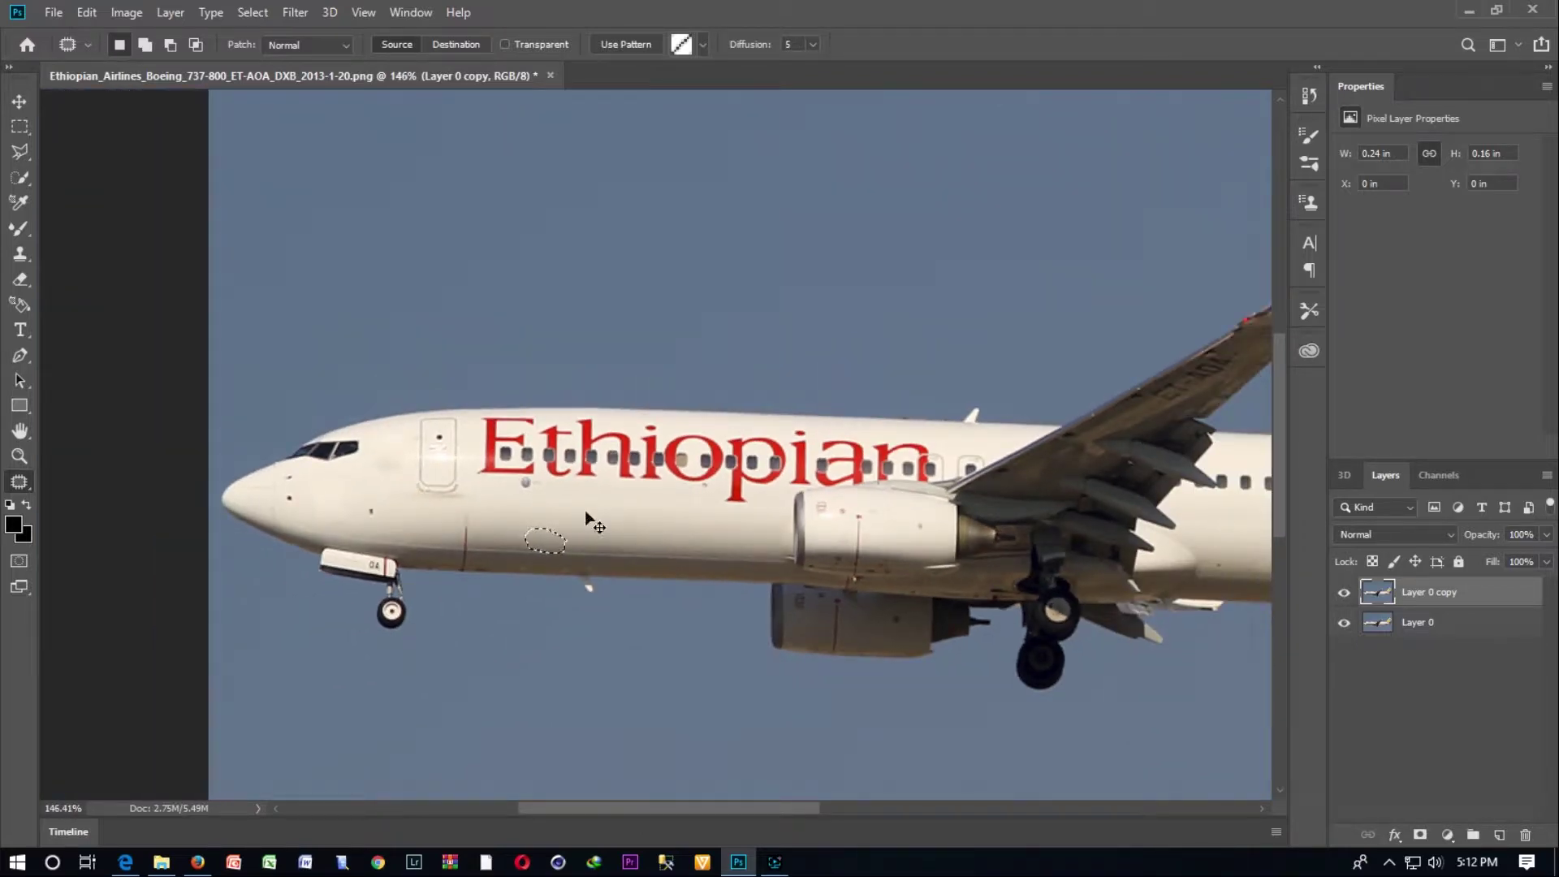
{"action": "key", "text": "ctrl+d"}
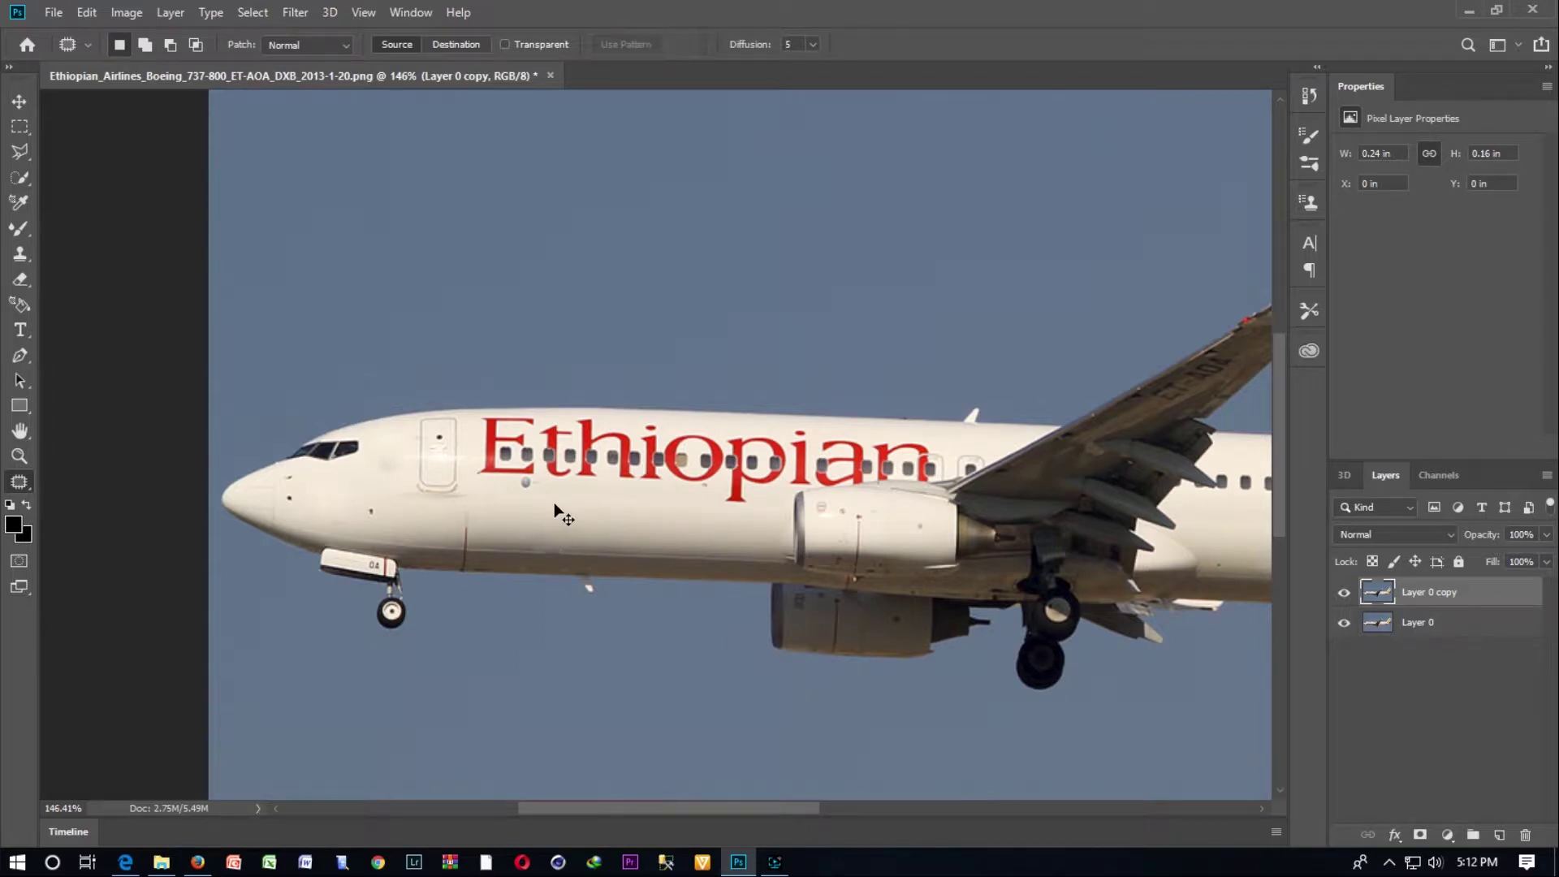
{"action": "key", "text": "ctrl+comma"}
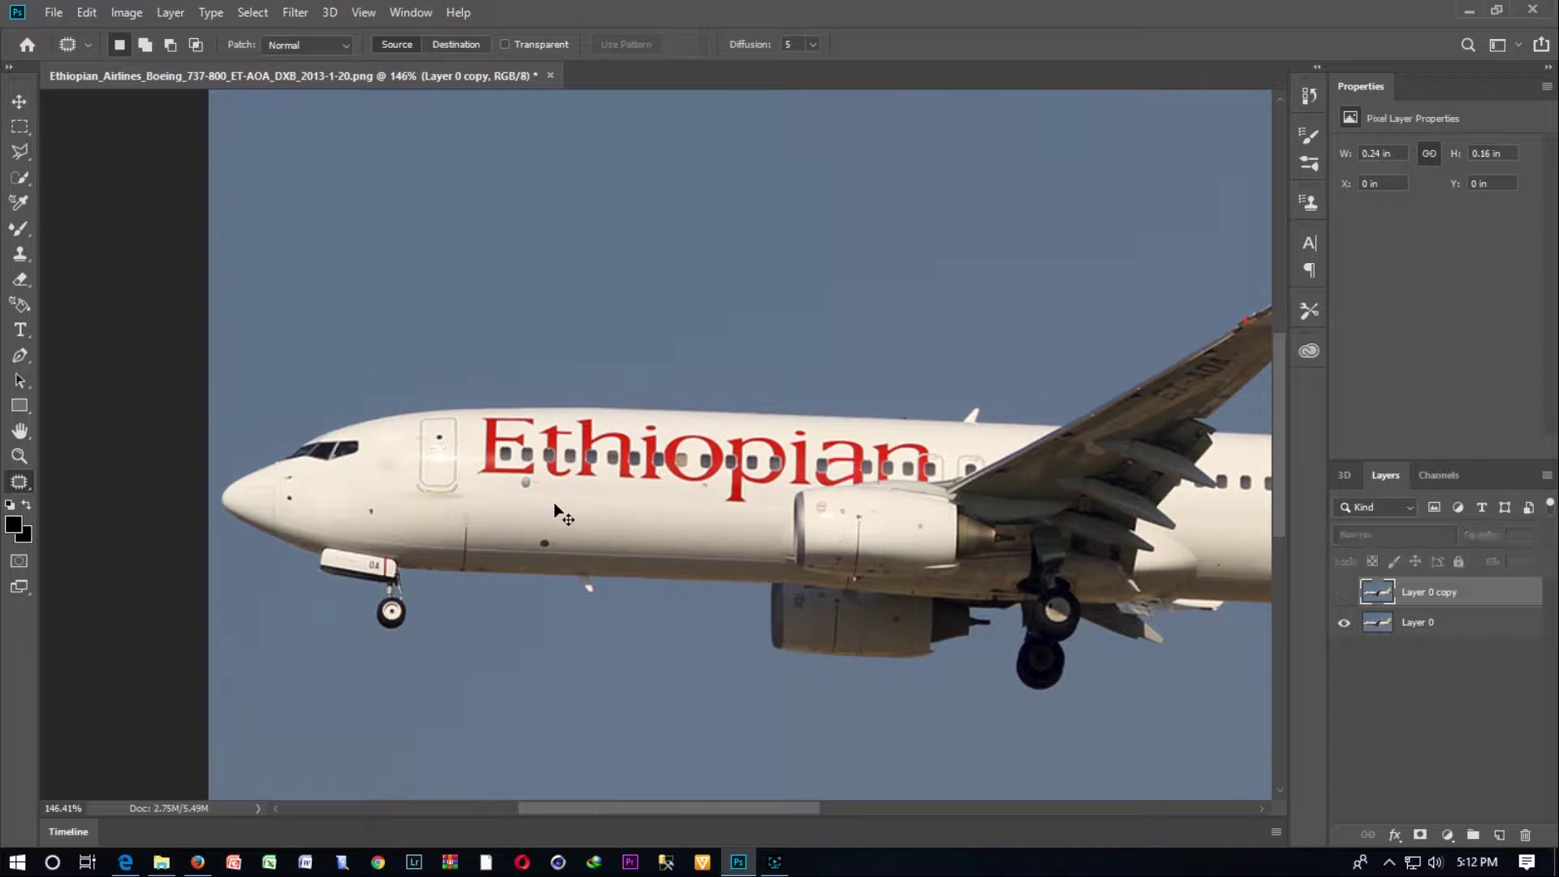
{"action": "key", "text": "ctrl+comma"}
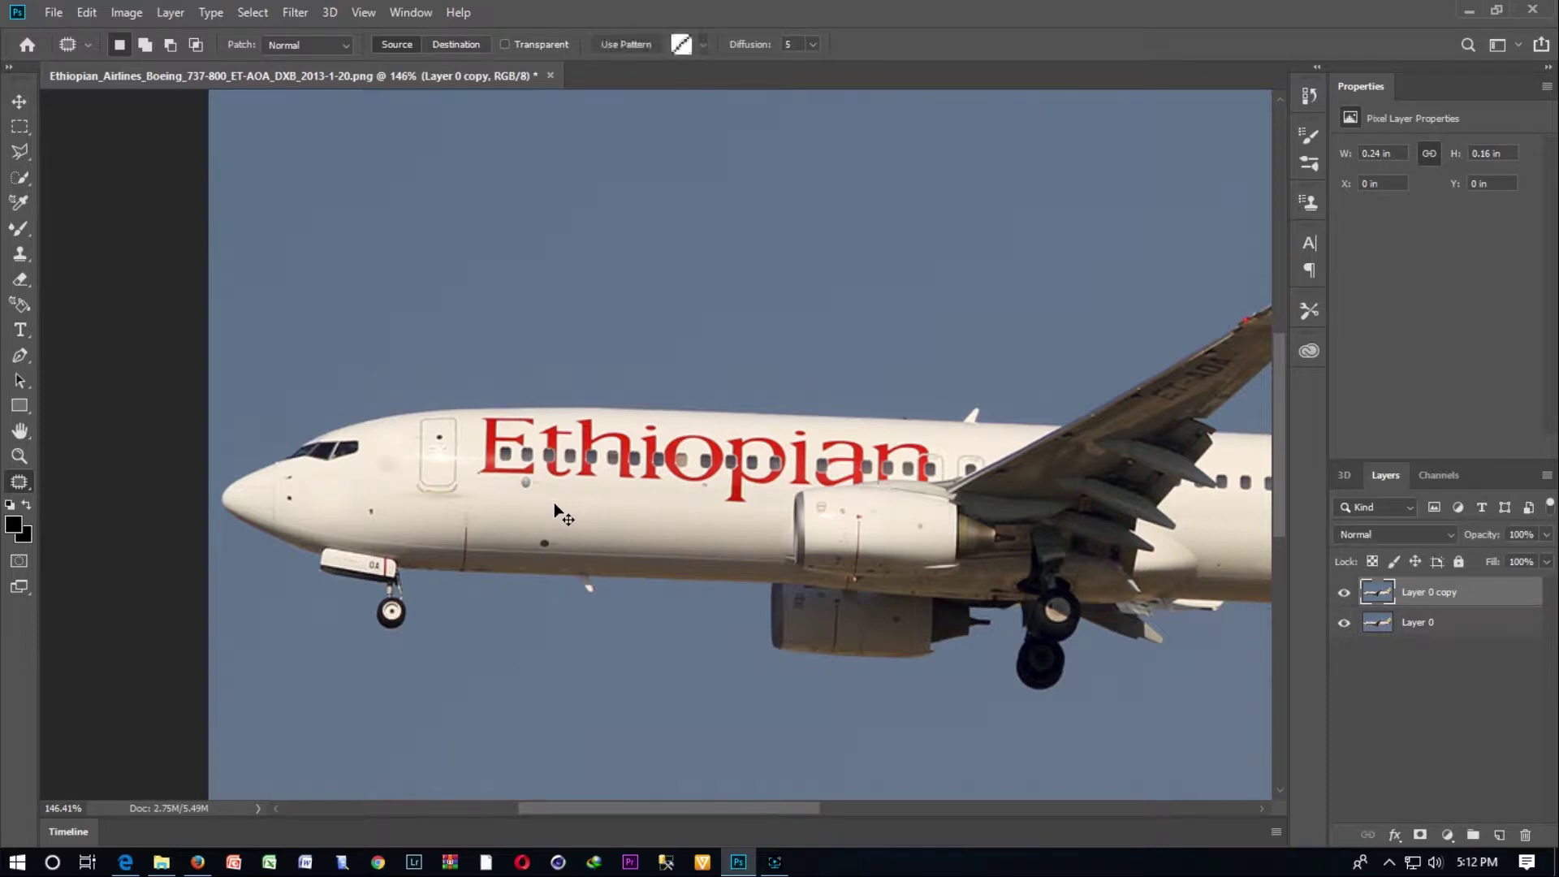
{"action": "key", "text": "ctrl+d"}
{"action": "key", "text": "ctrl+comma"}
{"action": "key", "text": "ctrl+comma"}
{"action": "key", "text": "ctrl+comma"}
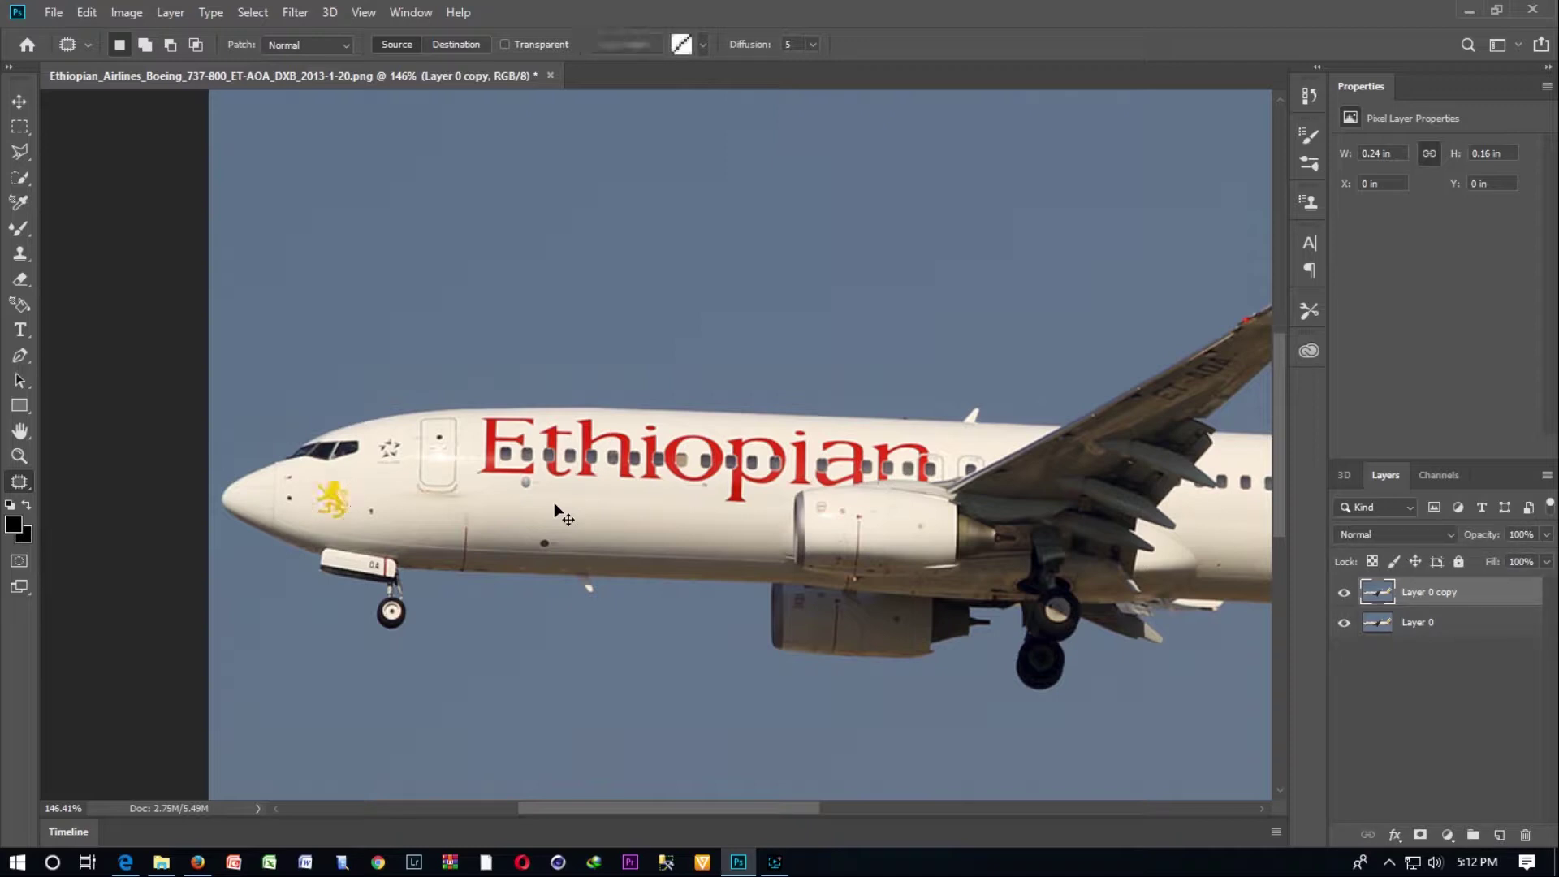
Delete the retouched copy and duplicate the untouched Layer 0 again
{"action": "key", "text": "Delete"}
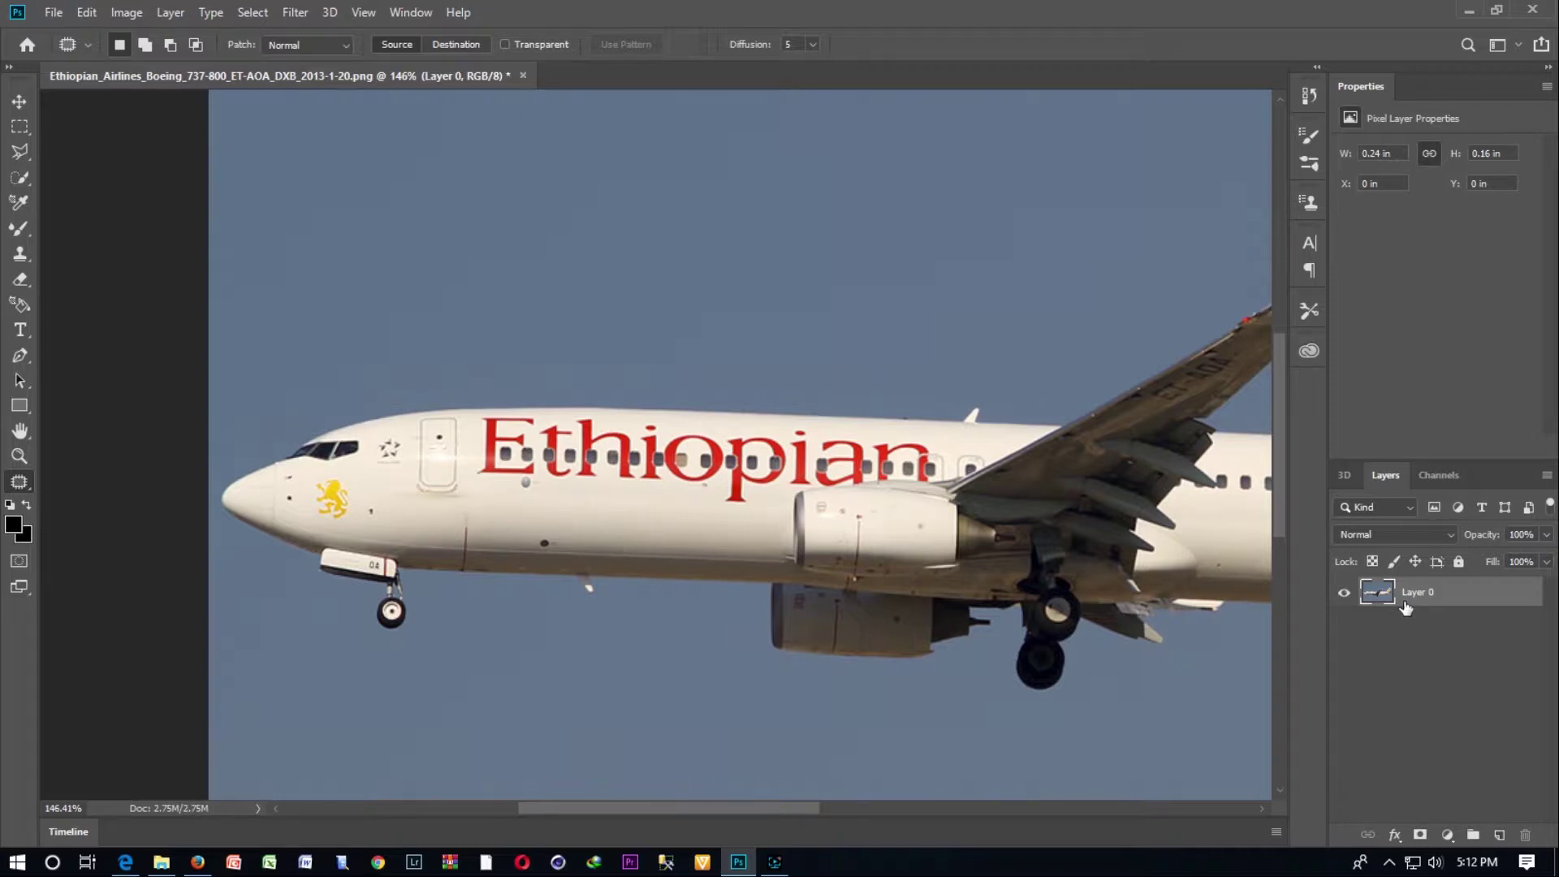
{"action": "key", "text": "ctrl+j"}
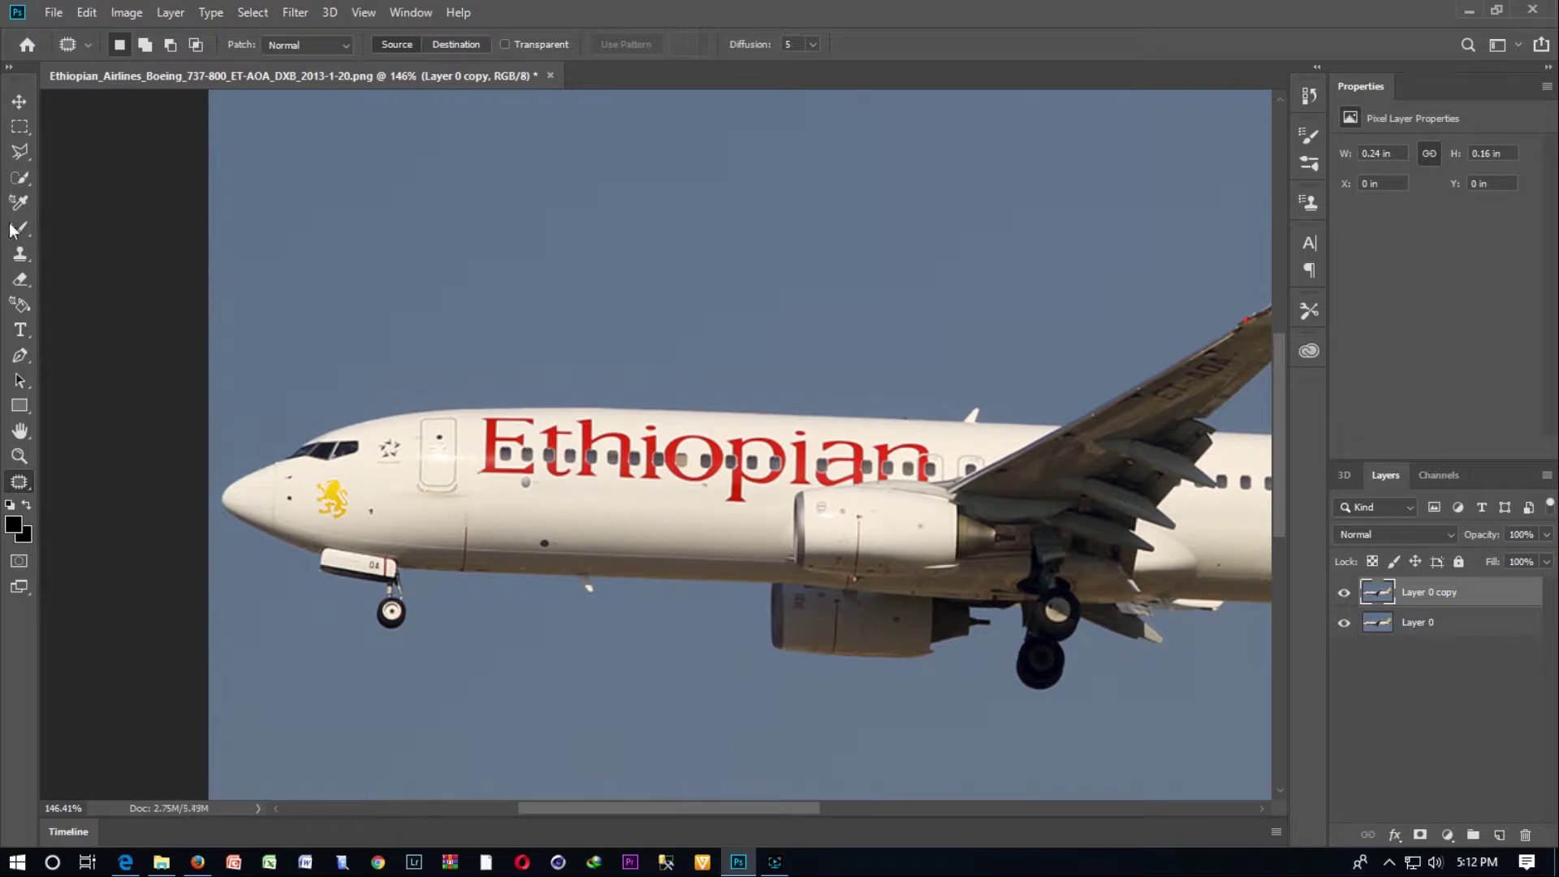
{"action": "left_click", "coordinate": [19, 483]}
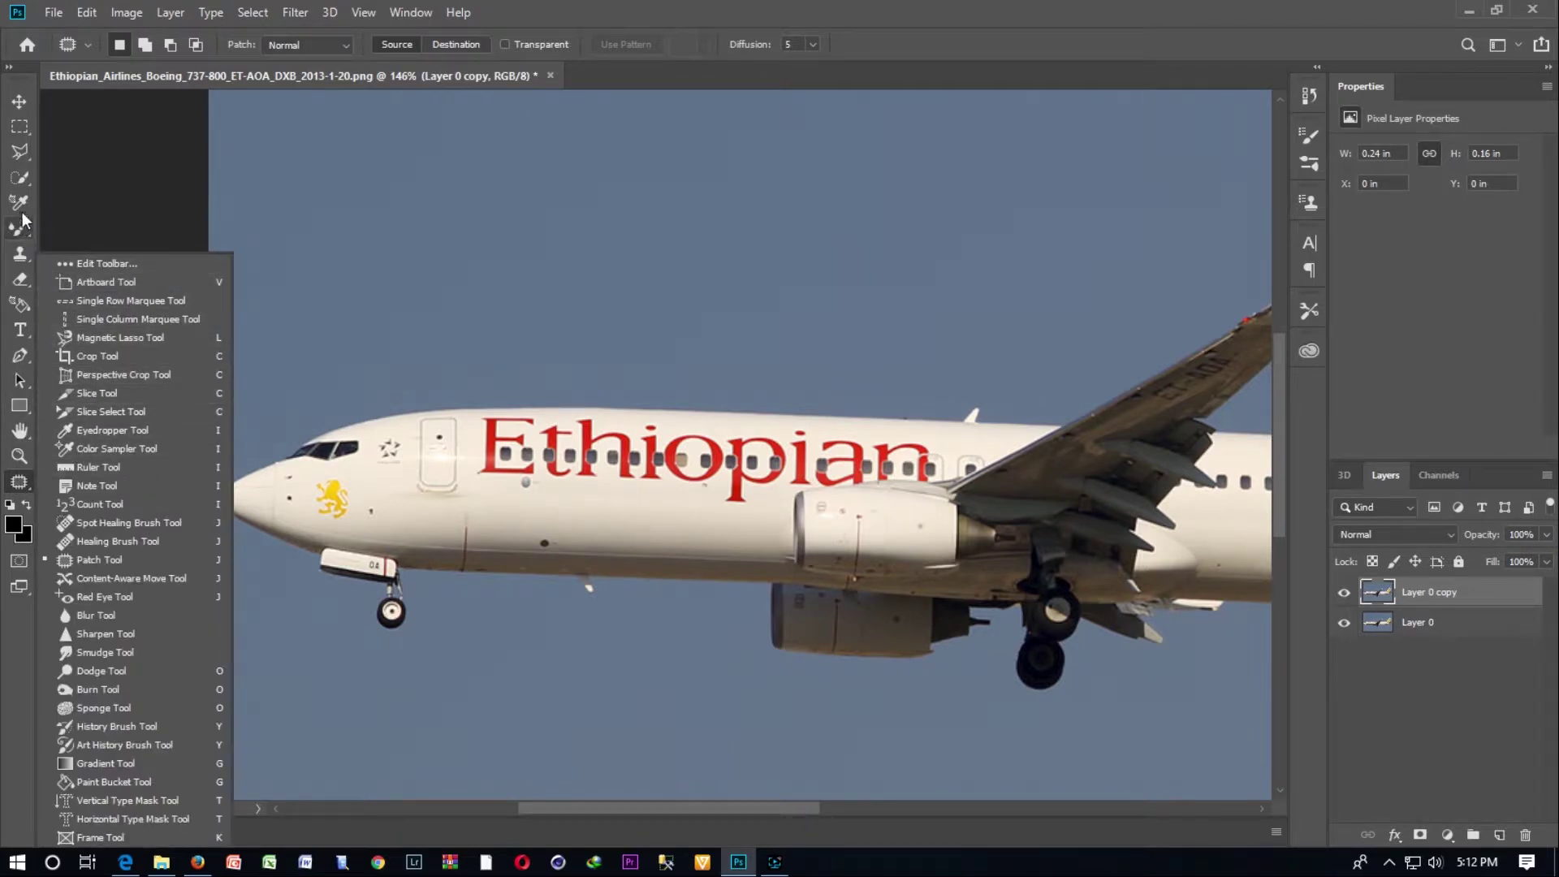
Switch to the Polygonal Lasso tool with 1 px feather and anti-alias
{"action": "left_click", "coordinate": [19, 153]}
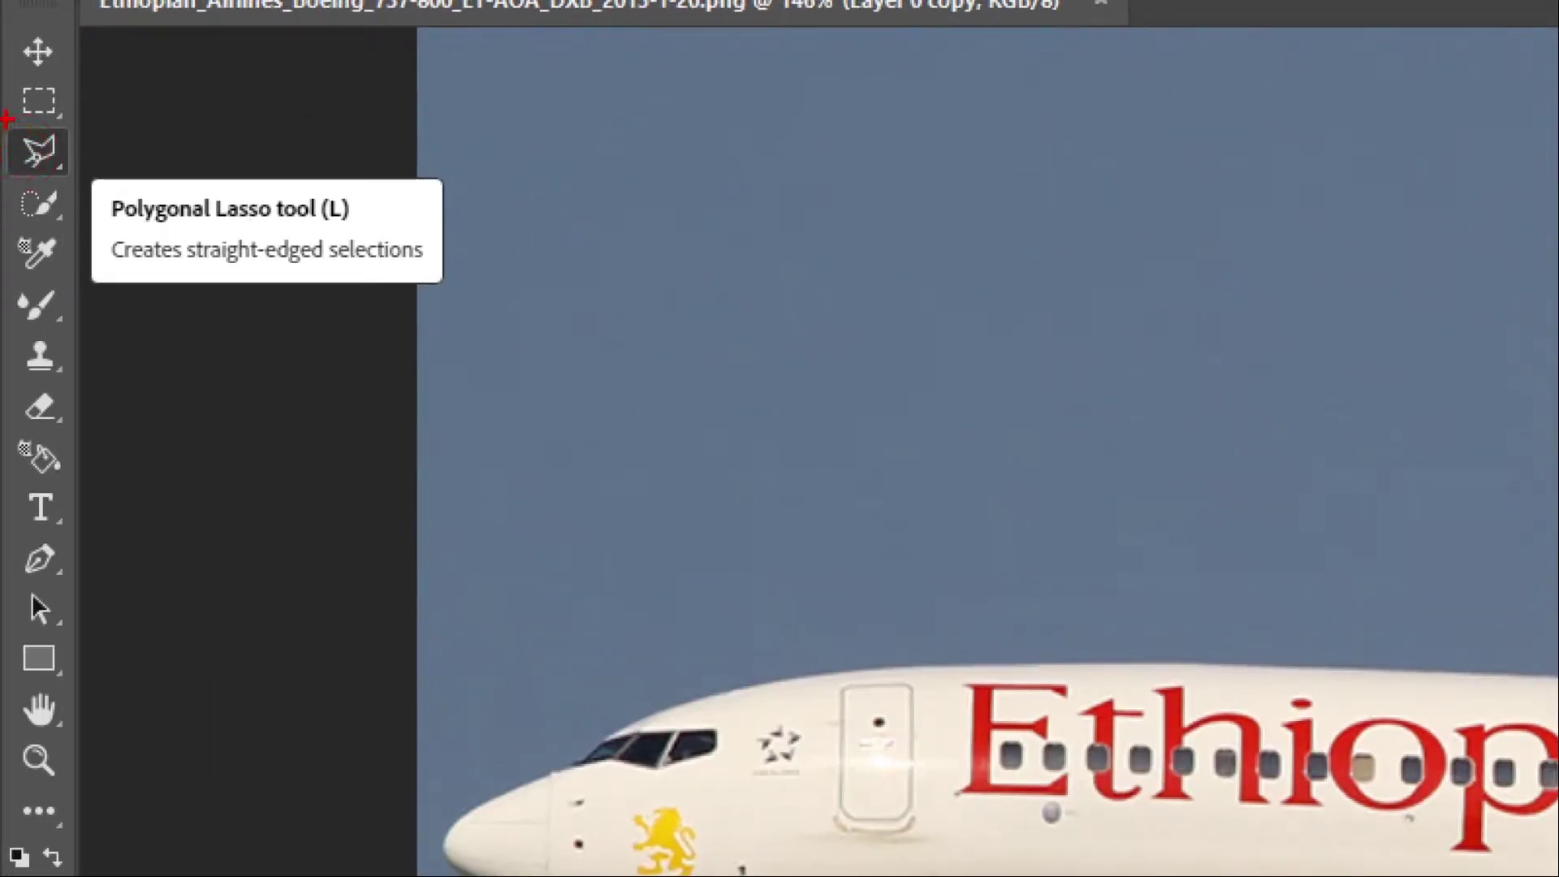
{"action": "left_click_drag", "start_coordinate": [7, 120], "coordinate": [10, 114]}
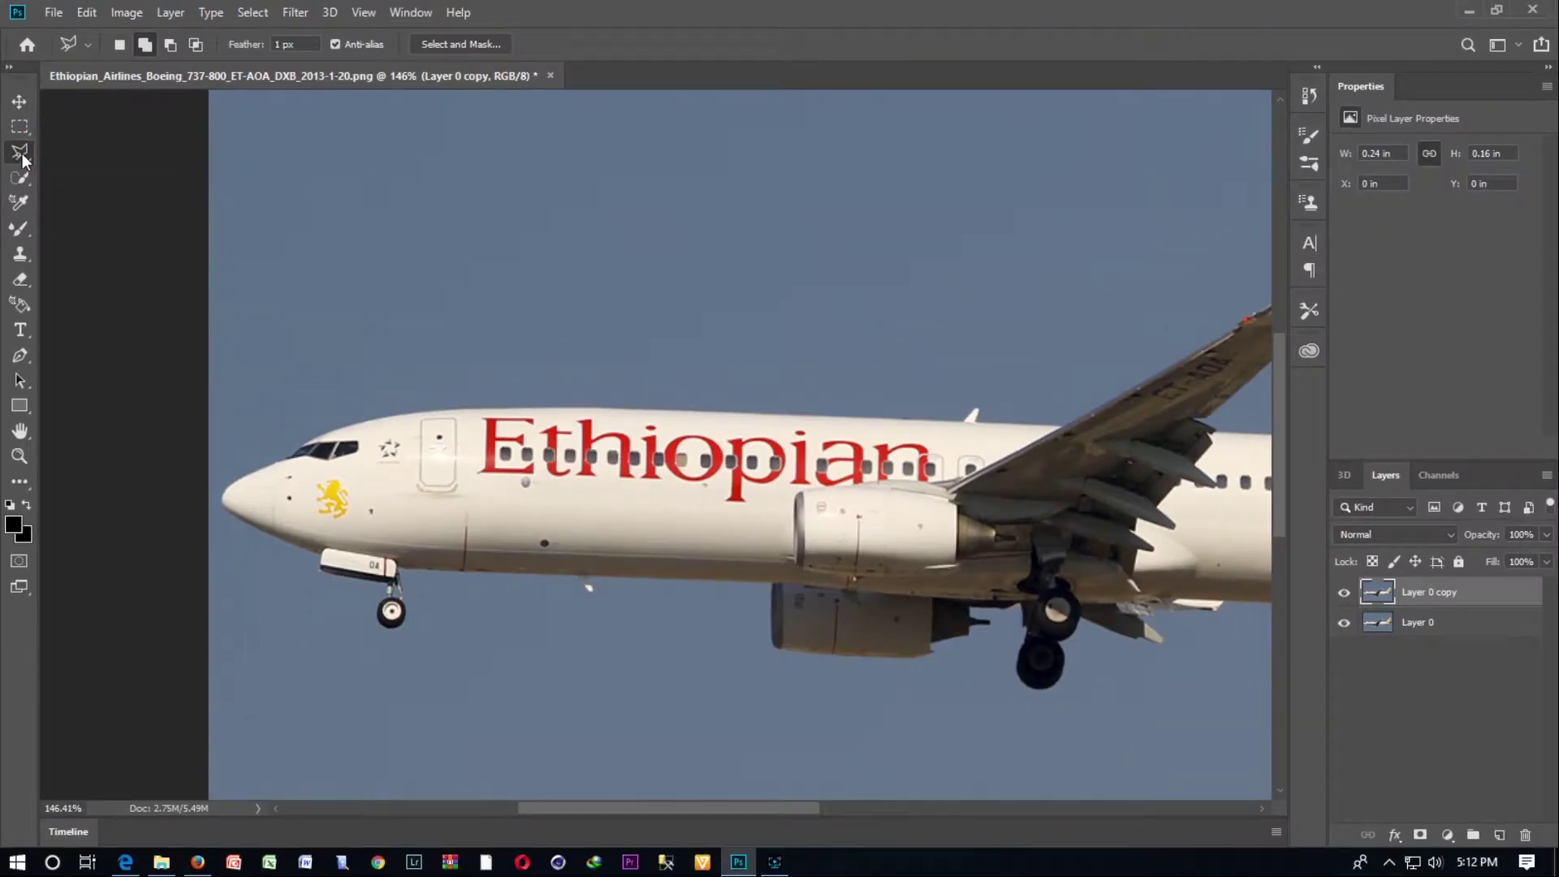
{"action": "right_click", "coordinate": [22, 156]}
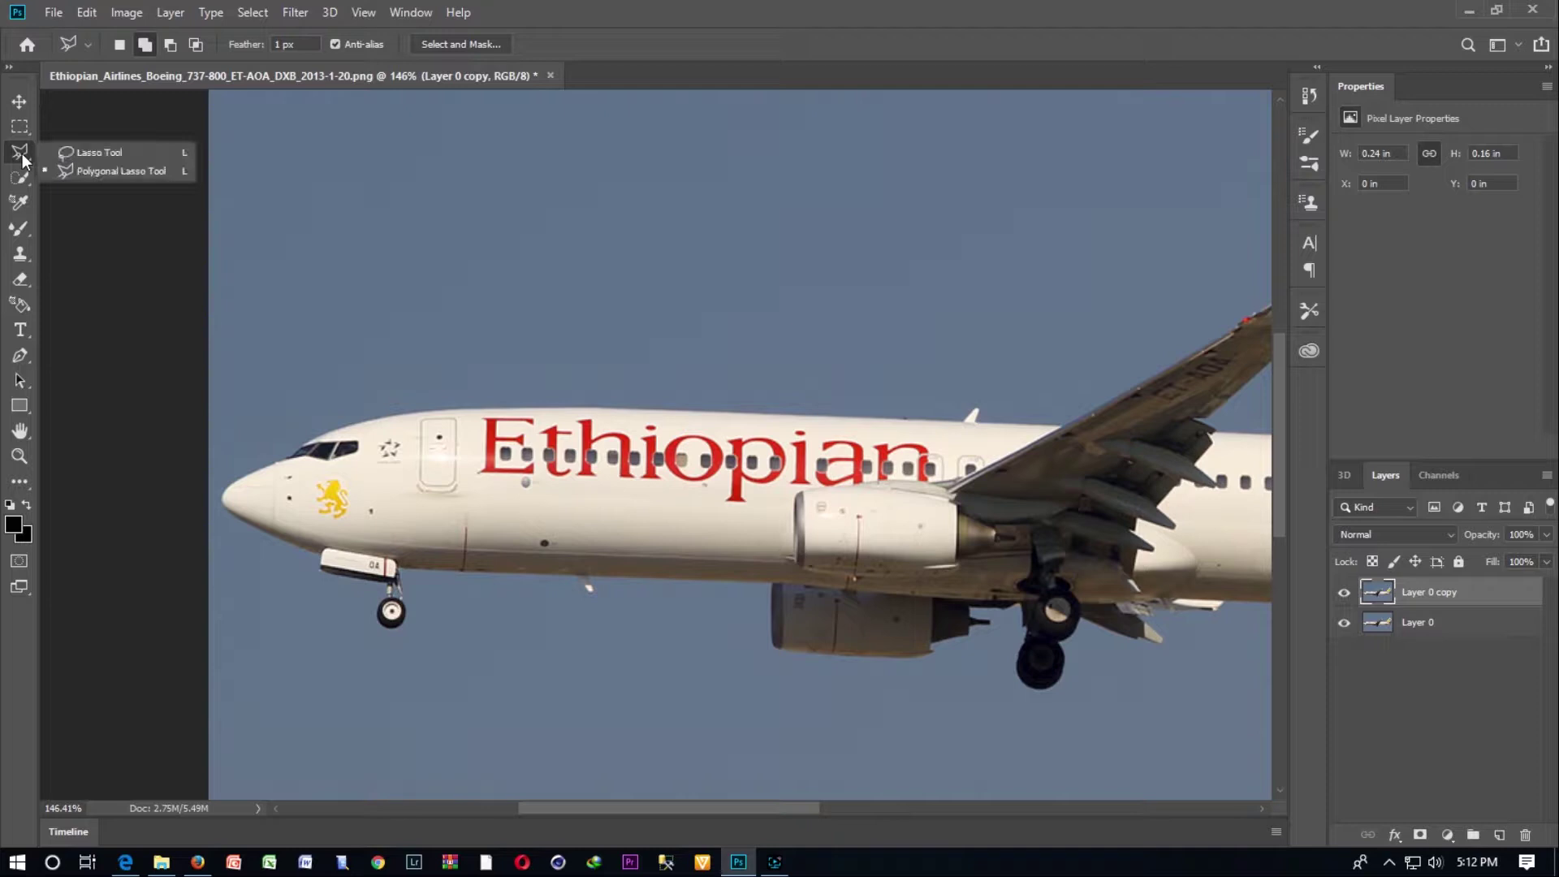
Lasso the yellow lion emblem on the nose and erase it with Content-Aware Fill
{"action": "left_click", "coordinate": [85, 152]}
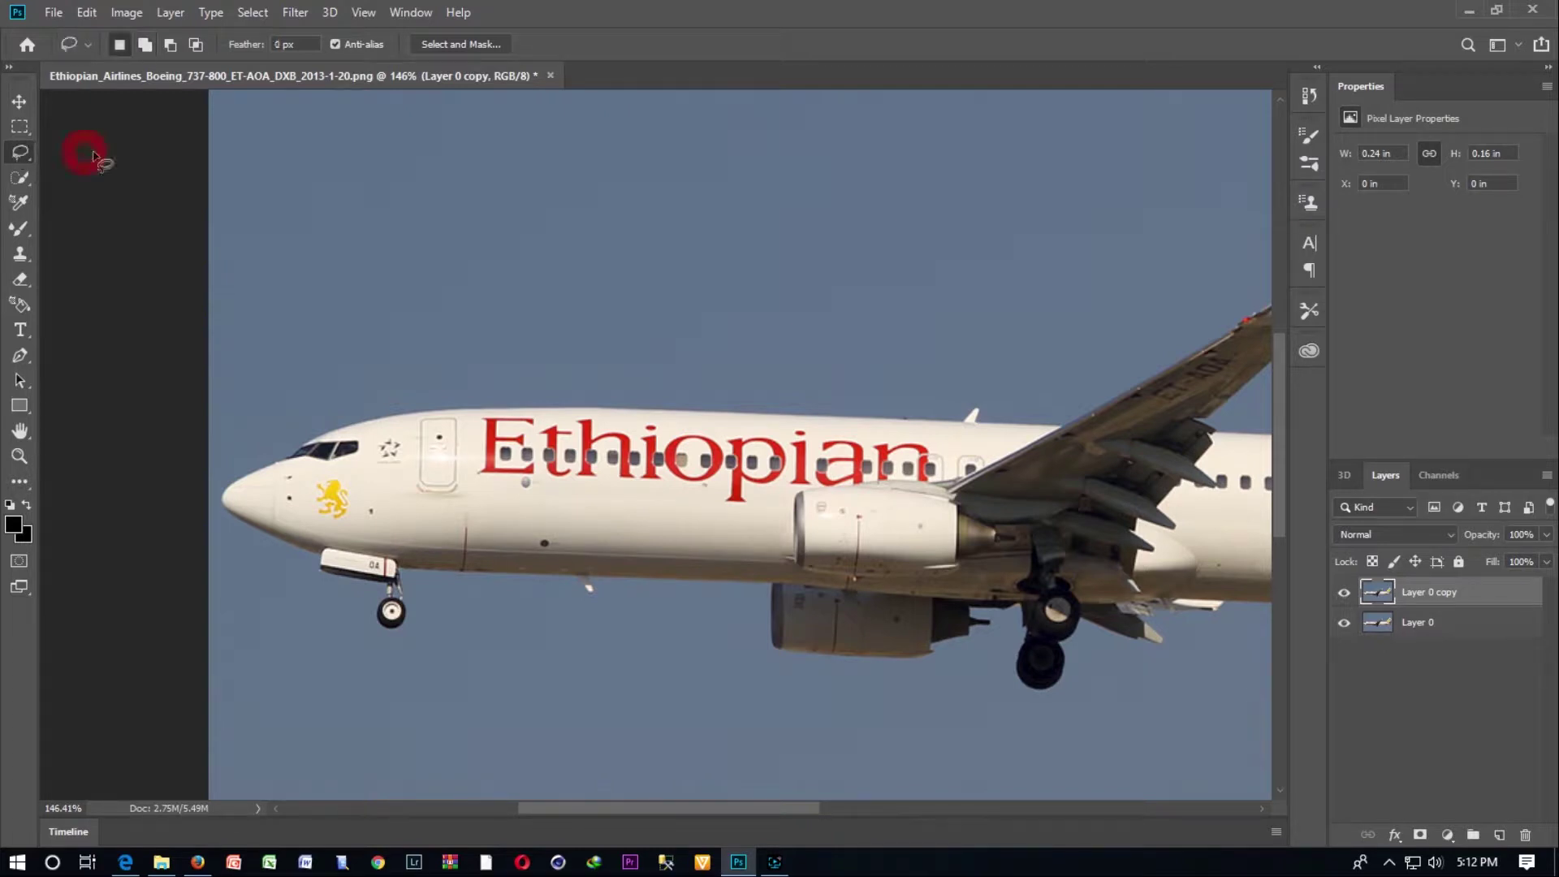
{"action": "scroll", "coordinate": [382, 516], "scroll_direction": "up", "scroll_amount": 5}
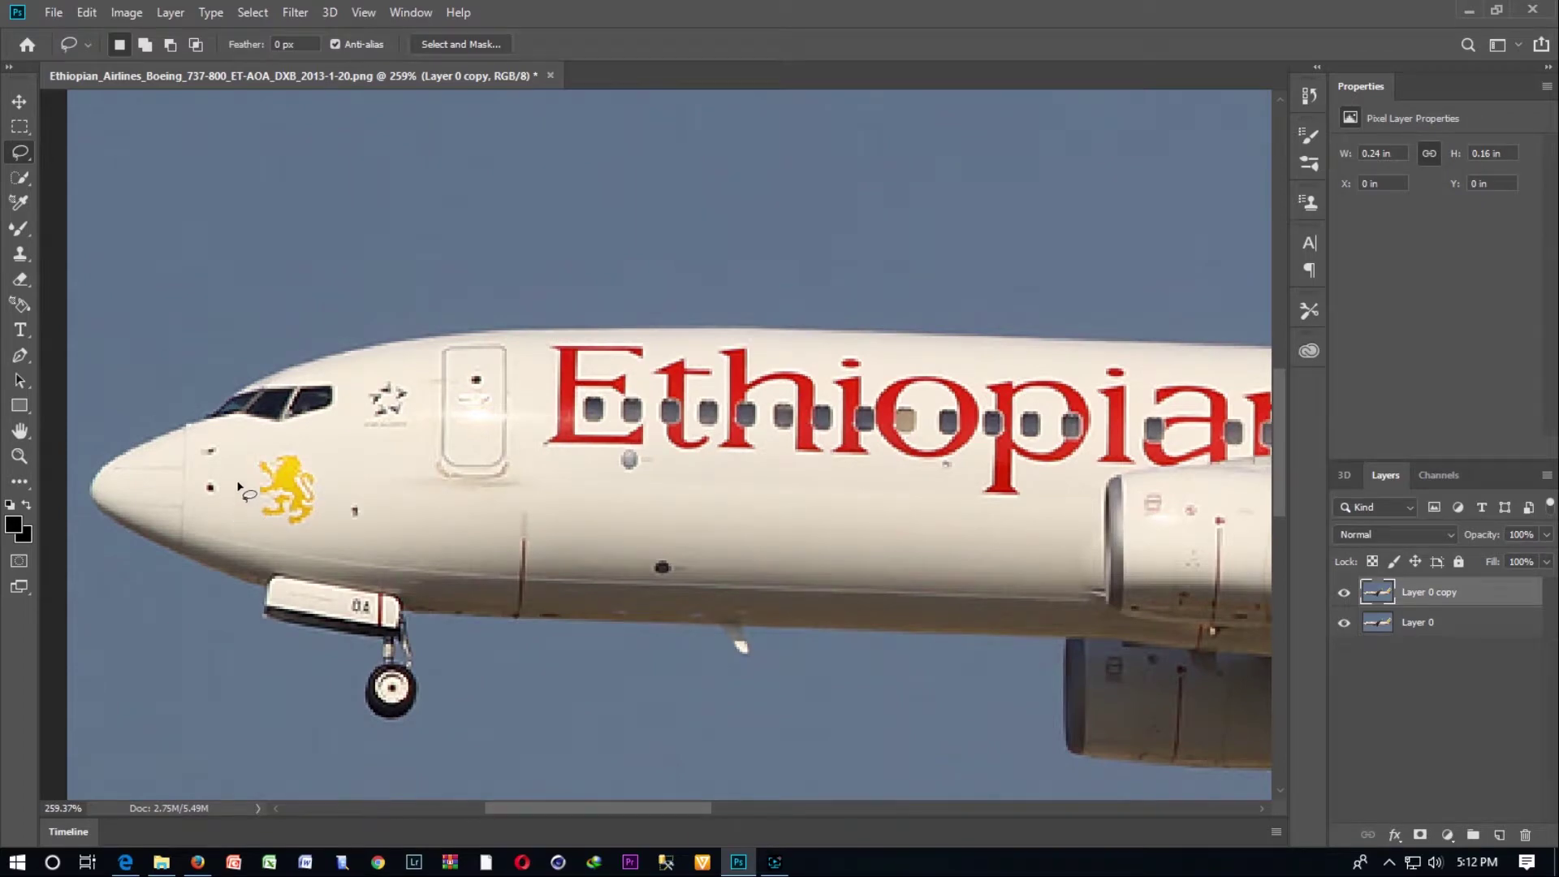
{"action": "mouse_move", "coordinate": [238, 482]}
{"action": "left_mouse_down"}
{"action": "mouse_move", "coordinate": [317, 532]}
{"action": "mouse_move", "coordinate": [333, 467]}
{"action": "mouse_move", "coordinate": [286, 453]}
{"action": "mouse_move", "coordinate": [239, 487]}
{"action": "left_mouse_up"}
{"action": "left_click", "coordinate": [86, 12]}
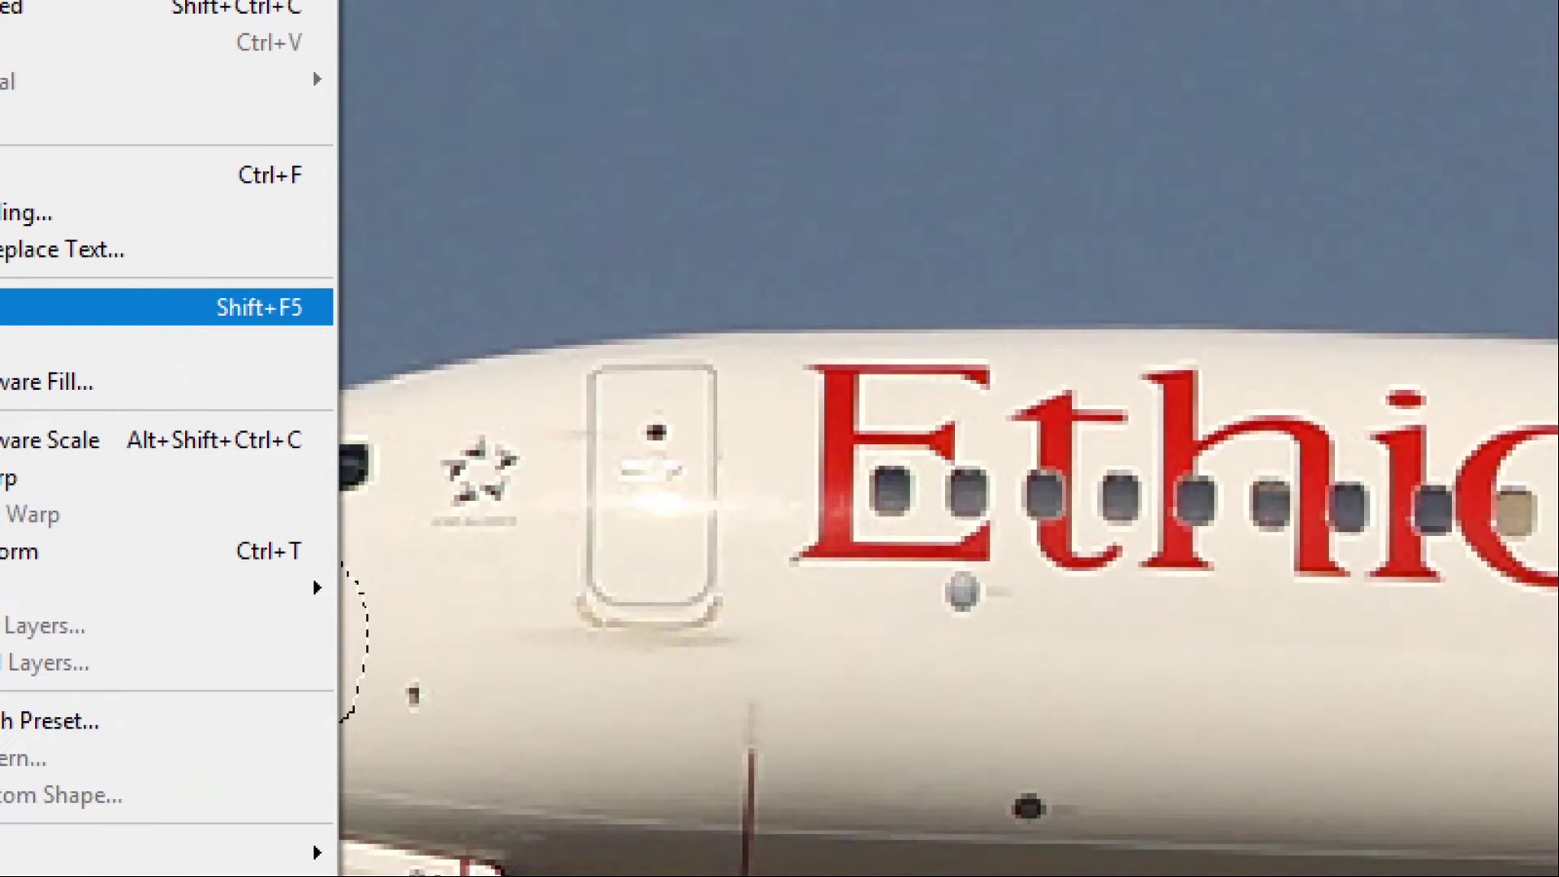
{"action": "left_click", "coordinate": [226, 323]}
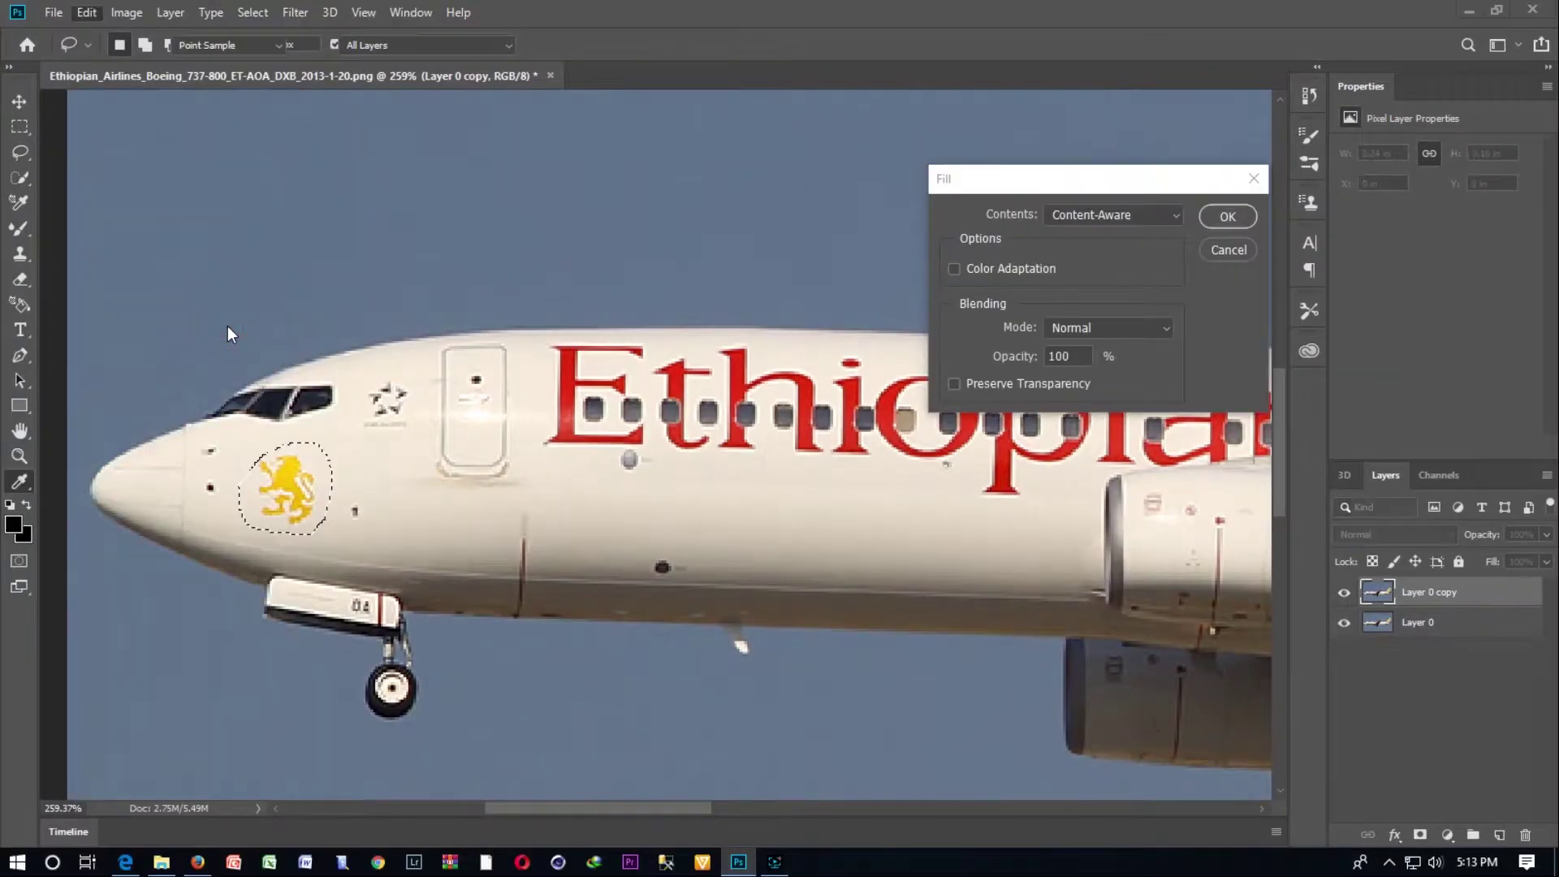
{"action": "left_click", "coordinate": [1226, 215]}
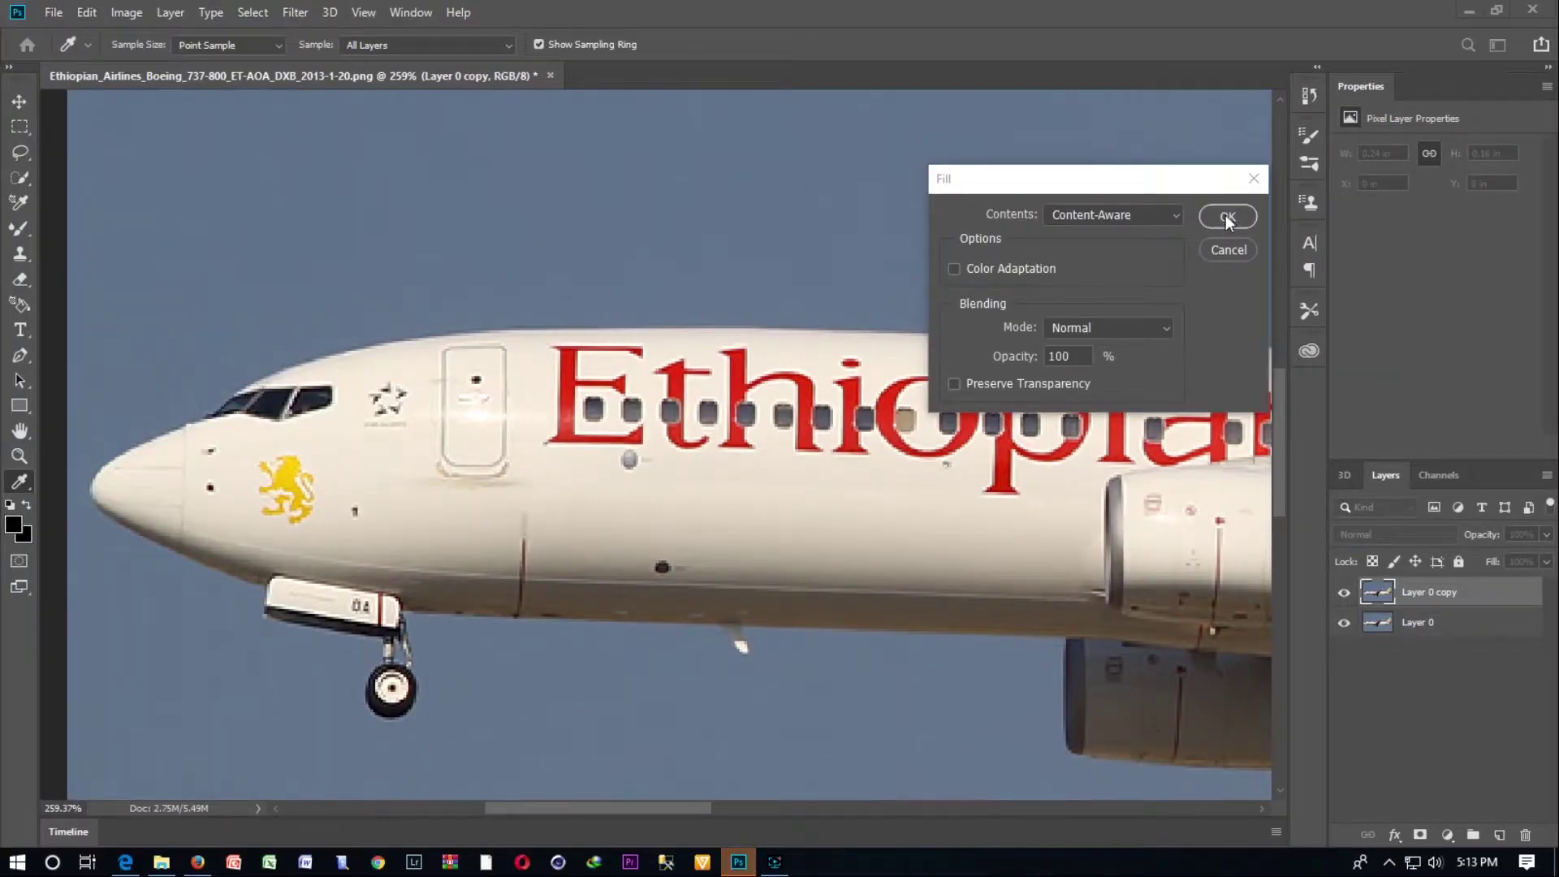
{"action": "left_click", "coordinate": [1225, 214]}
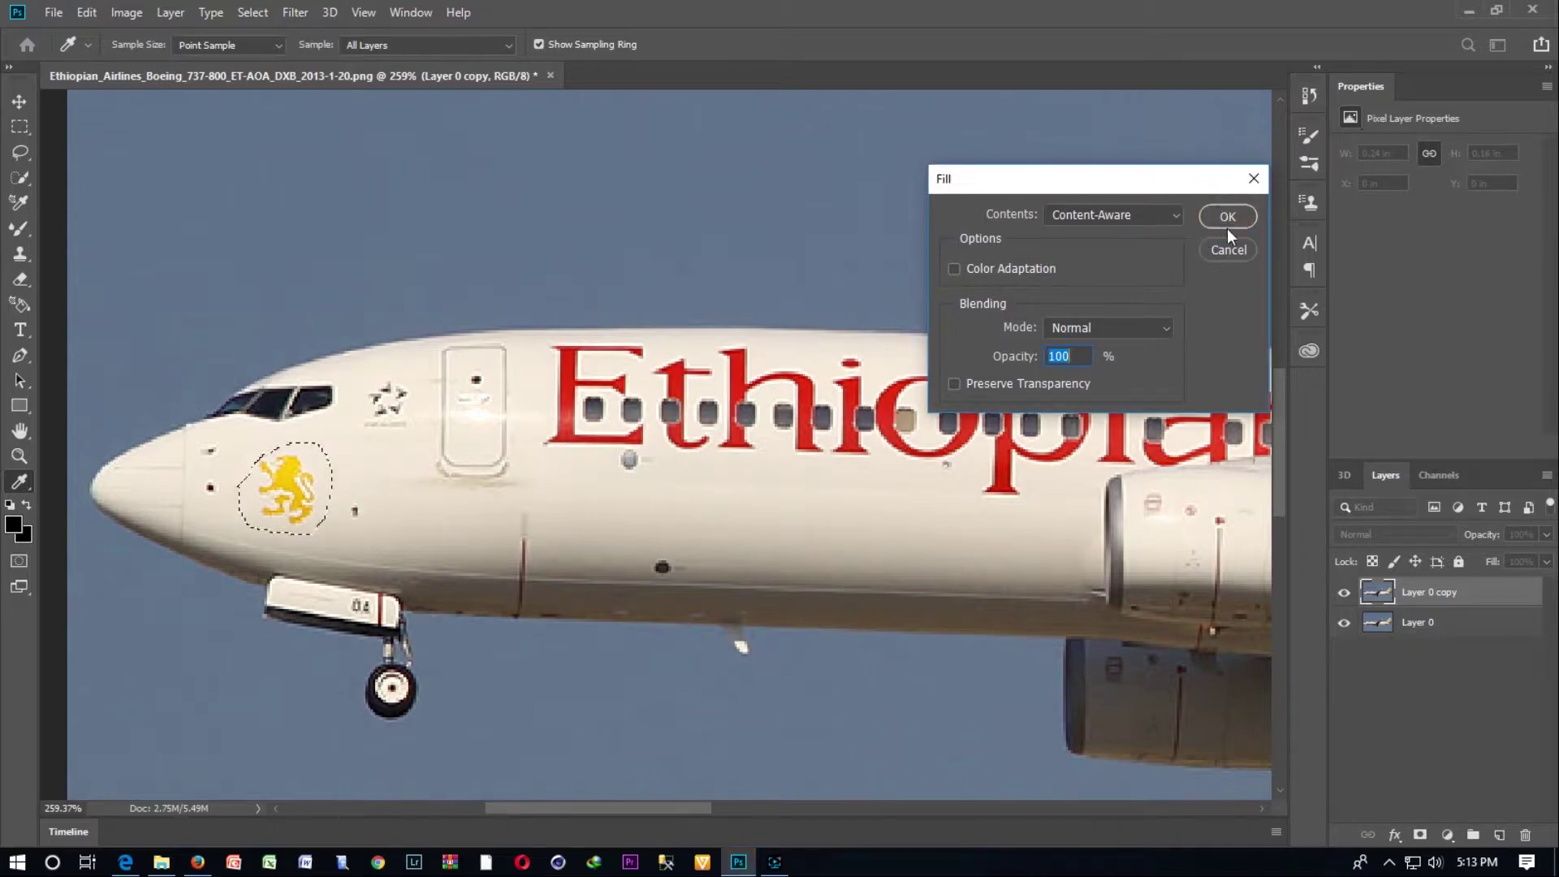
{"action": "left_click", "coordinate": [1228, 216]}
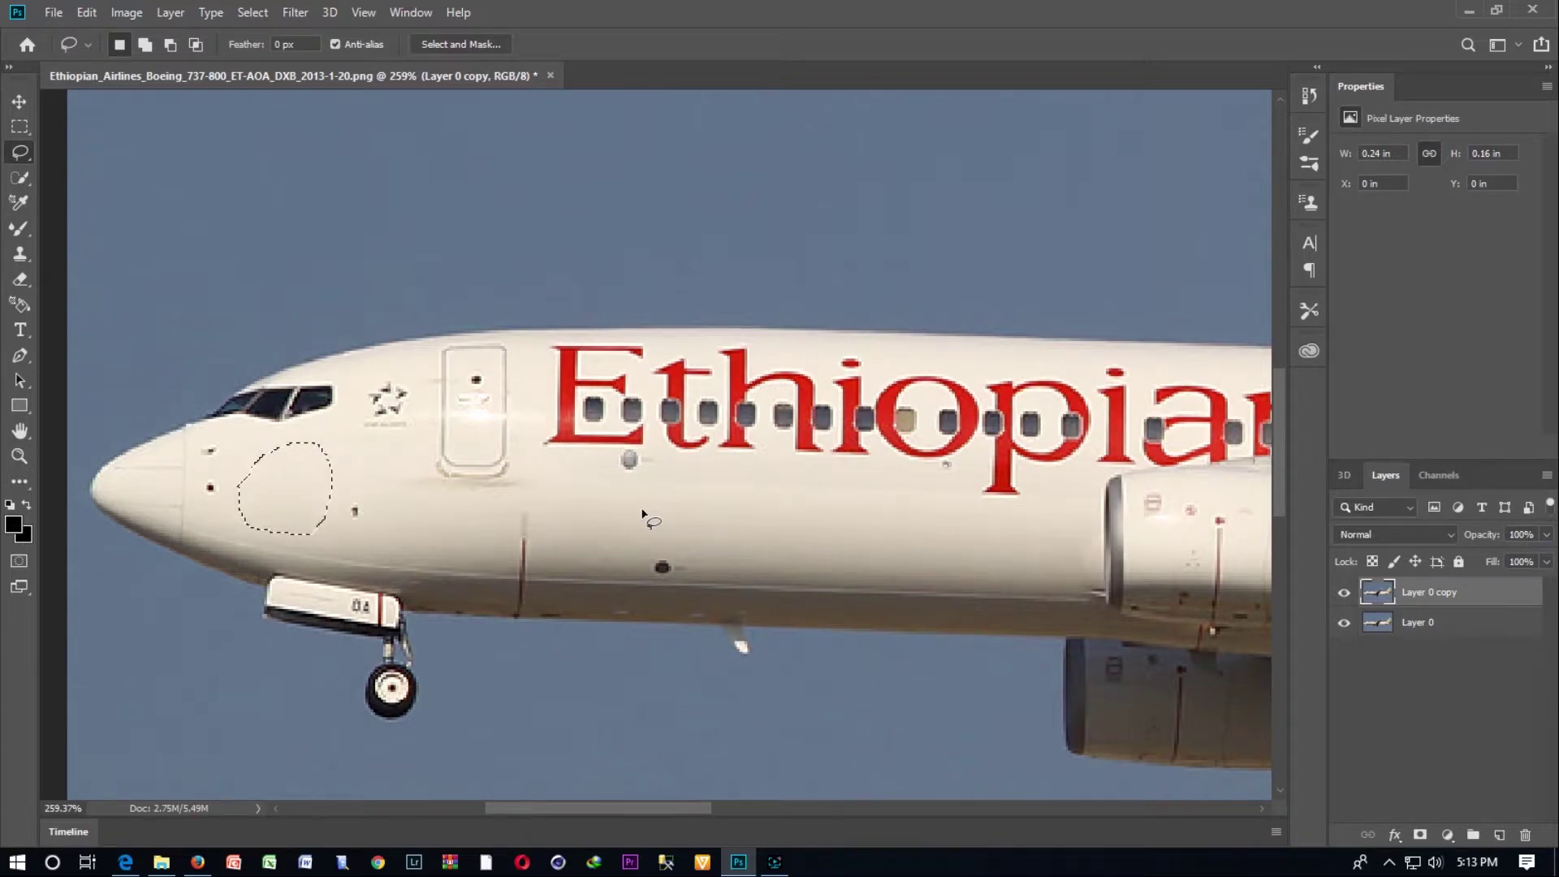
Lasso the nose-gear wheel and replace it with sky using Content-Aware Fill
{"action": "scroll", "coordinate": [639, 514], "scroll_direction": "down", "scroll_amount": 4}
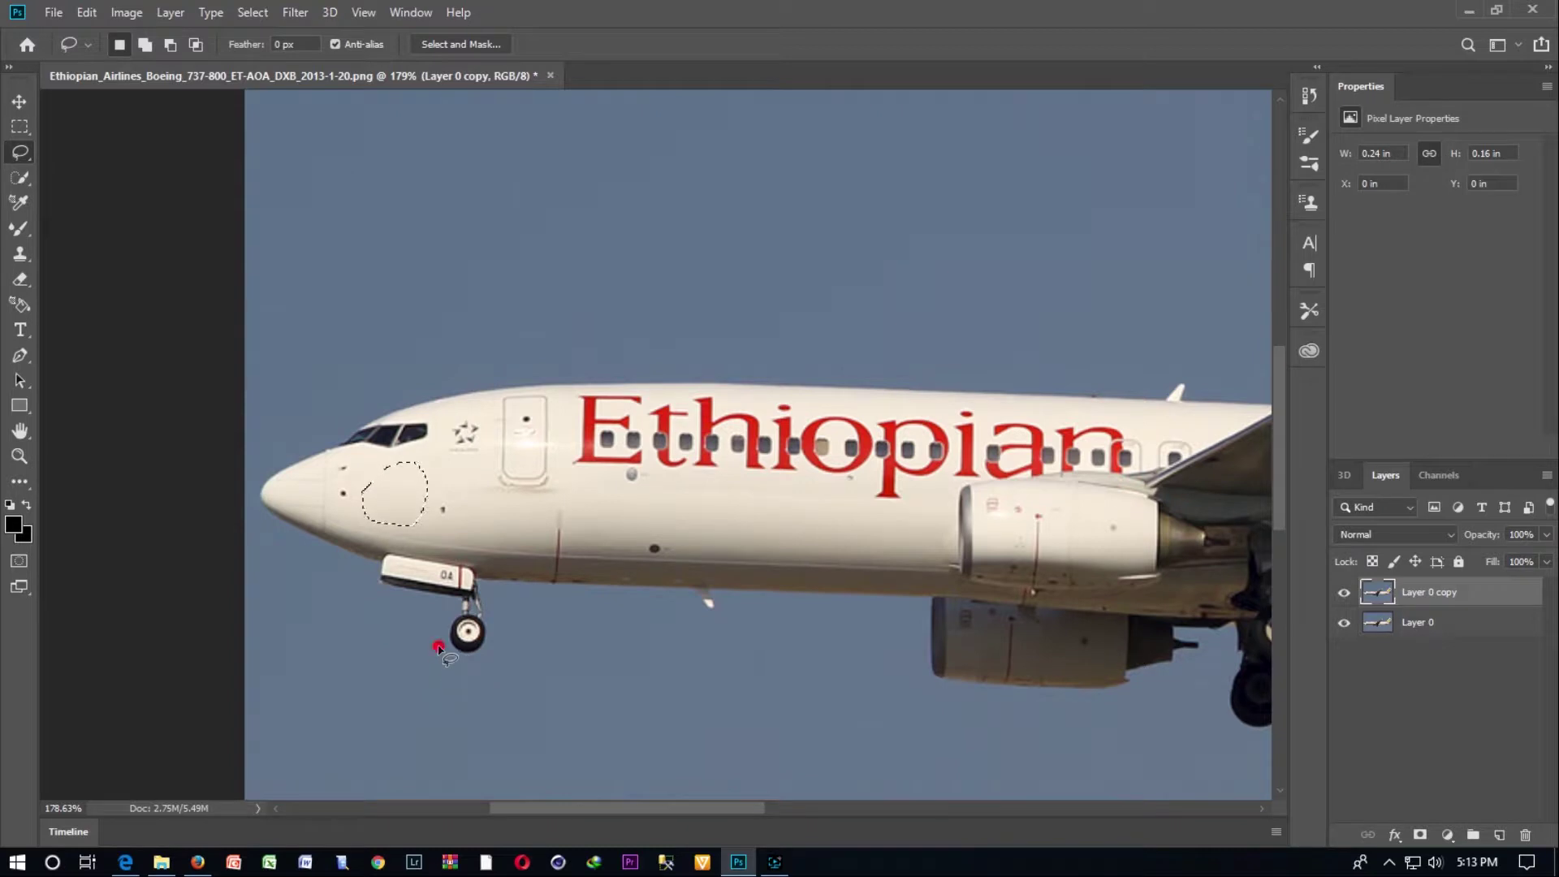
{"action": "mouse_move", "coordinate": [439, 646]}
{"action": "left_mouse_down"}
{"action": "mouse_move", "coordinate": [492, 619]}
{"action": "mouse_move", "coordinate": [439, 650]}
{"action": "mouse_move", "coordinate": [445, 664]}
{"action": "left_mouse_up"}
{"action": "left_click", "coordinate": [88, 12]}
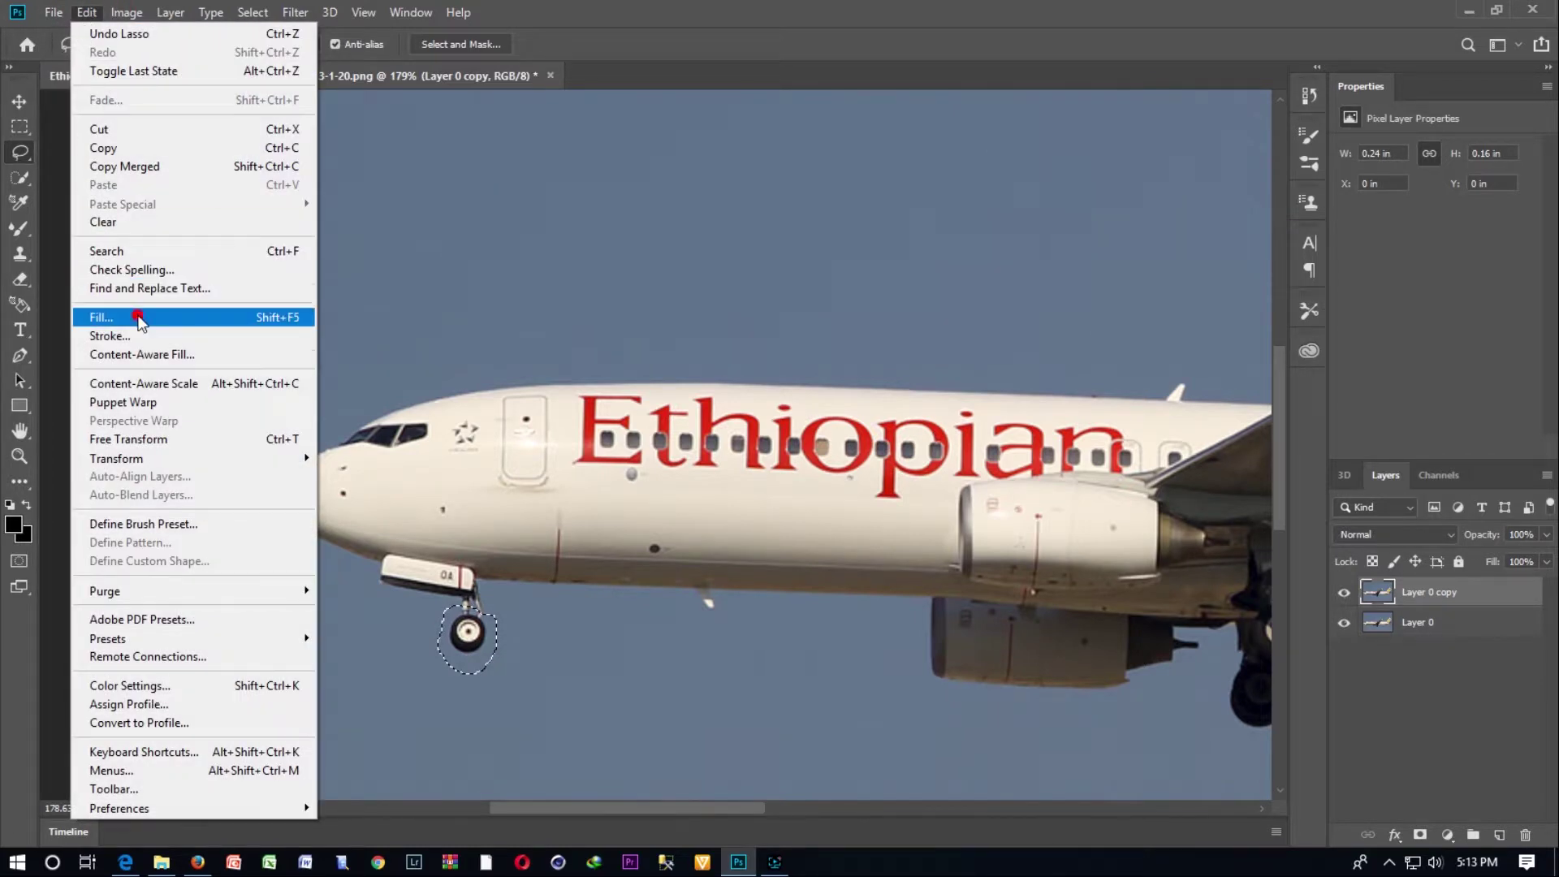
{"action": "left_click", "coordinate": [102, 317]}
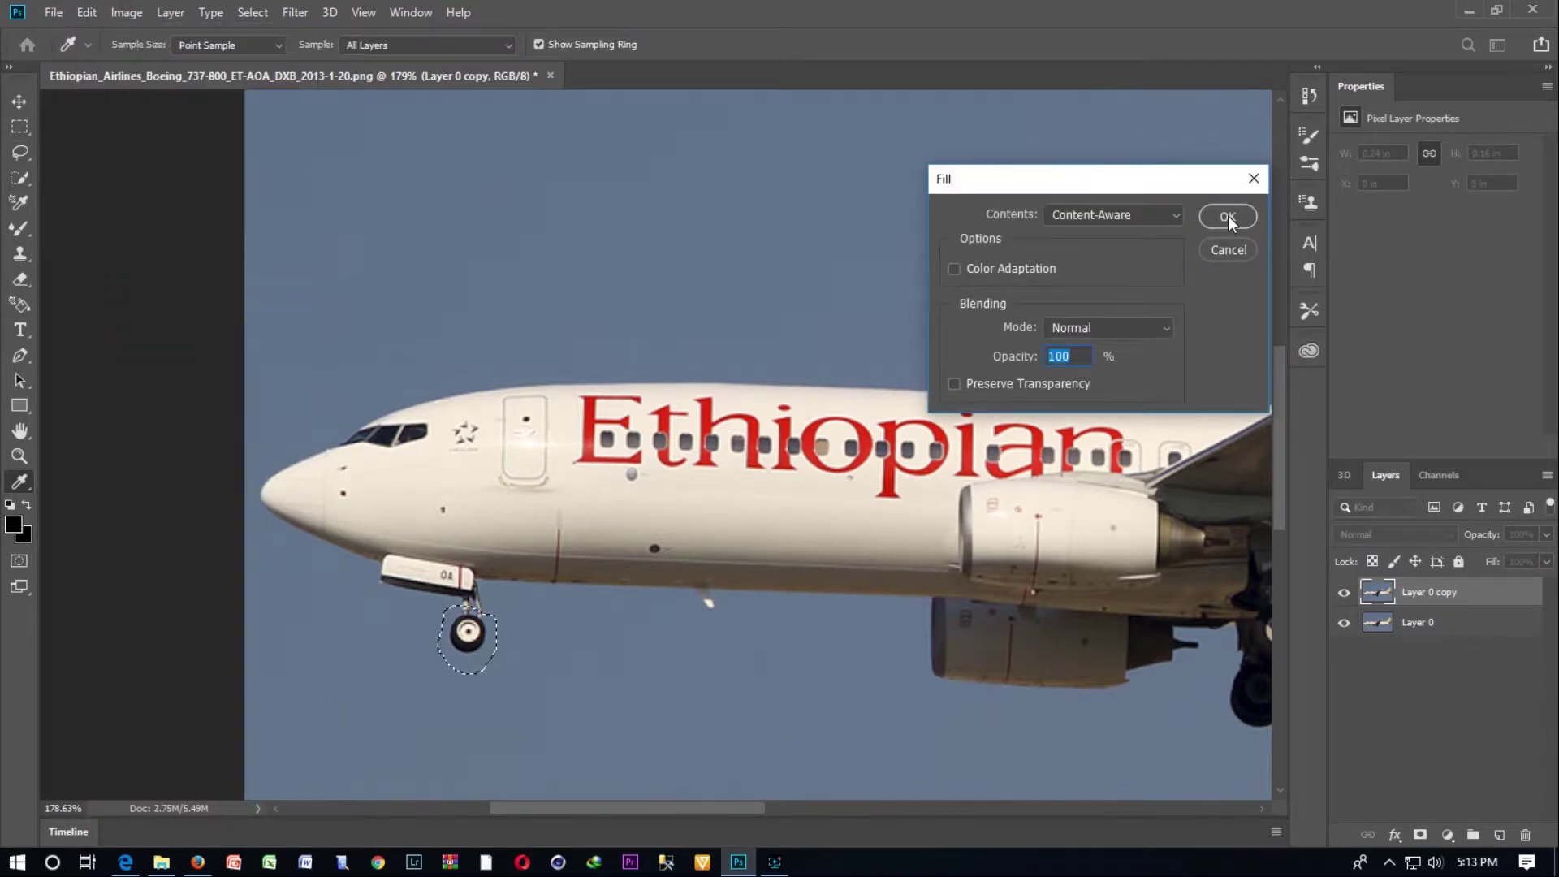
{"action": "left_click", "coordinate": [1228, 217]}
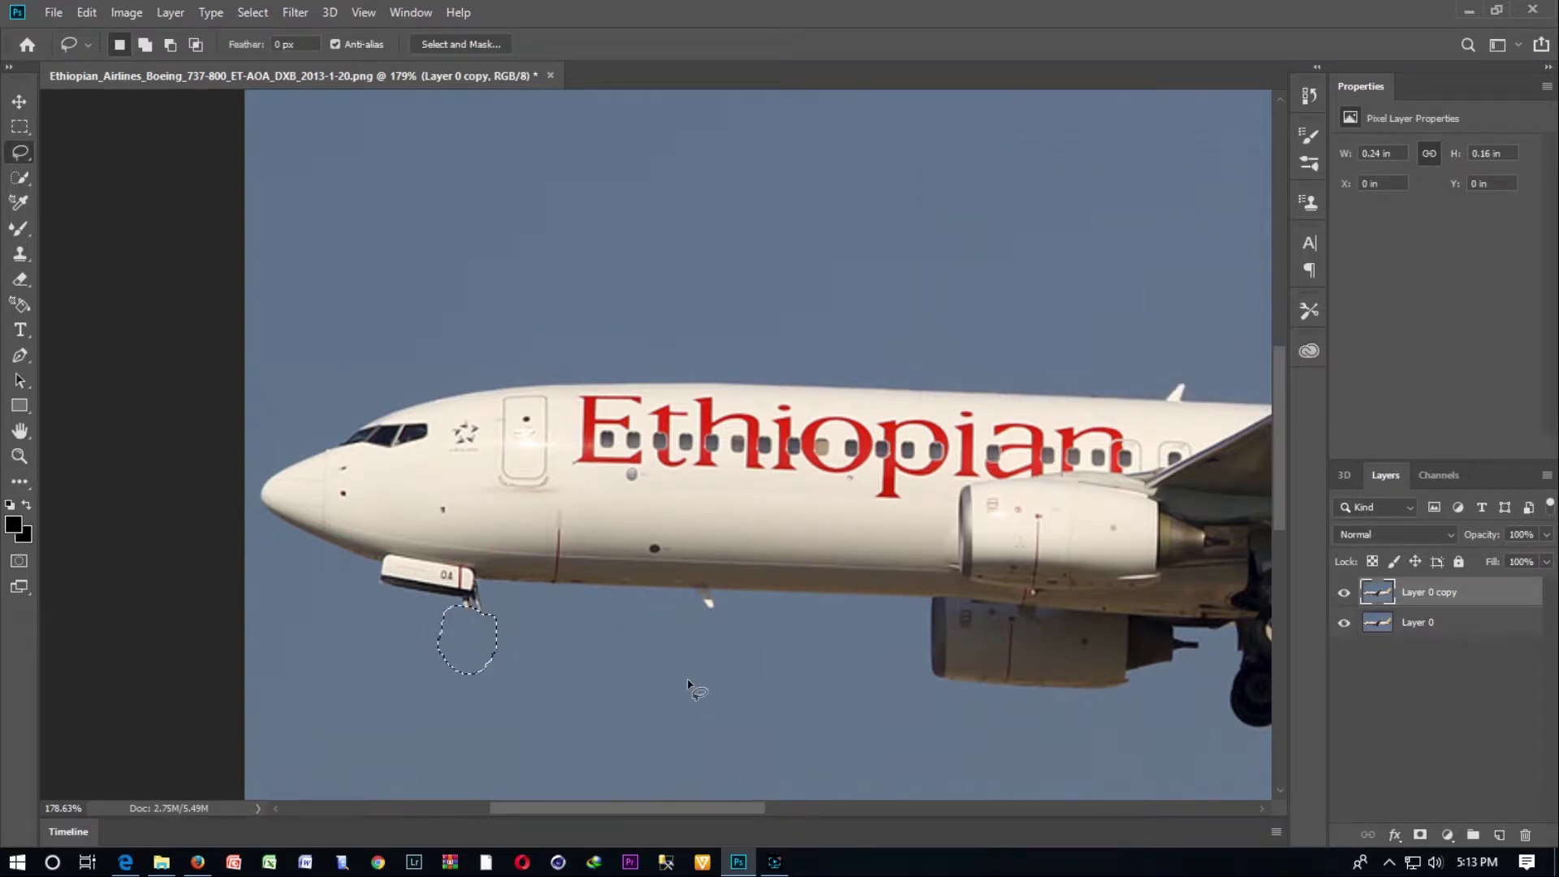
Compare with the original, then lasso the fuselage dot and erase it with Content-Aware Fill
{"action": "key", "text": "ctrl+d"}
{"action": "left_click", "coordinate": [1344, 593]}
{"action": "left_click", "coordinate": [1344, 593]}
{"action": "left_click_drag", "start_coordinate": [671, 531], "coordinate": [676, 535]}
{"action": "key", "text": "ctrl+h"}
{"action": "key", "text": "shift+BackSpace"}
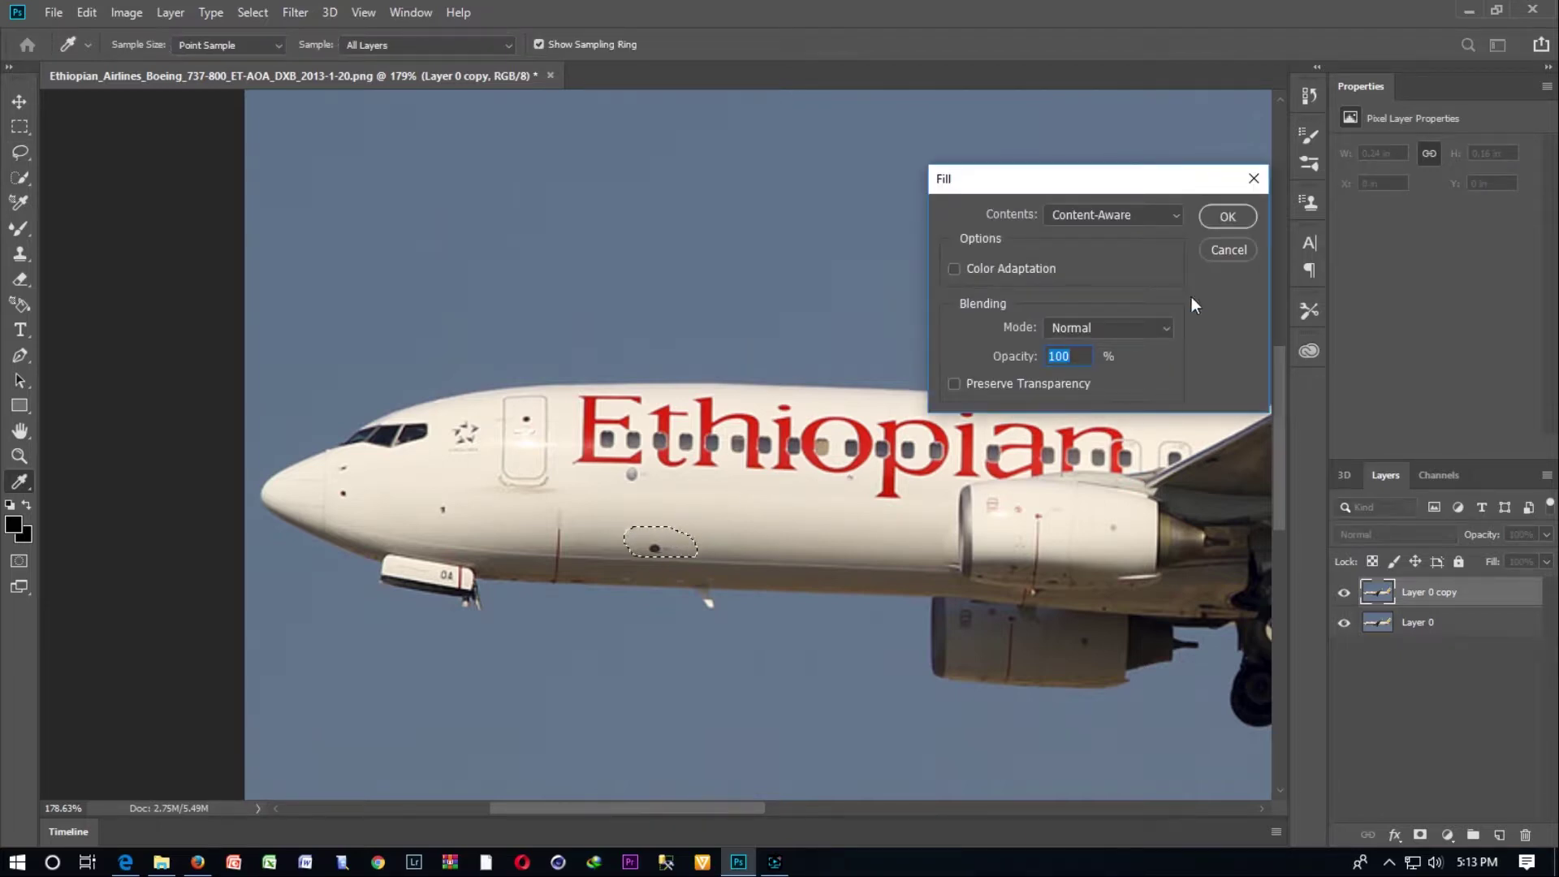
{"action": "left_click", "coordinate": [1228, 218]}
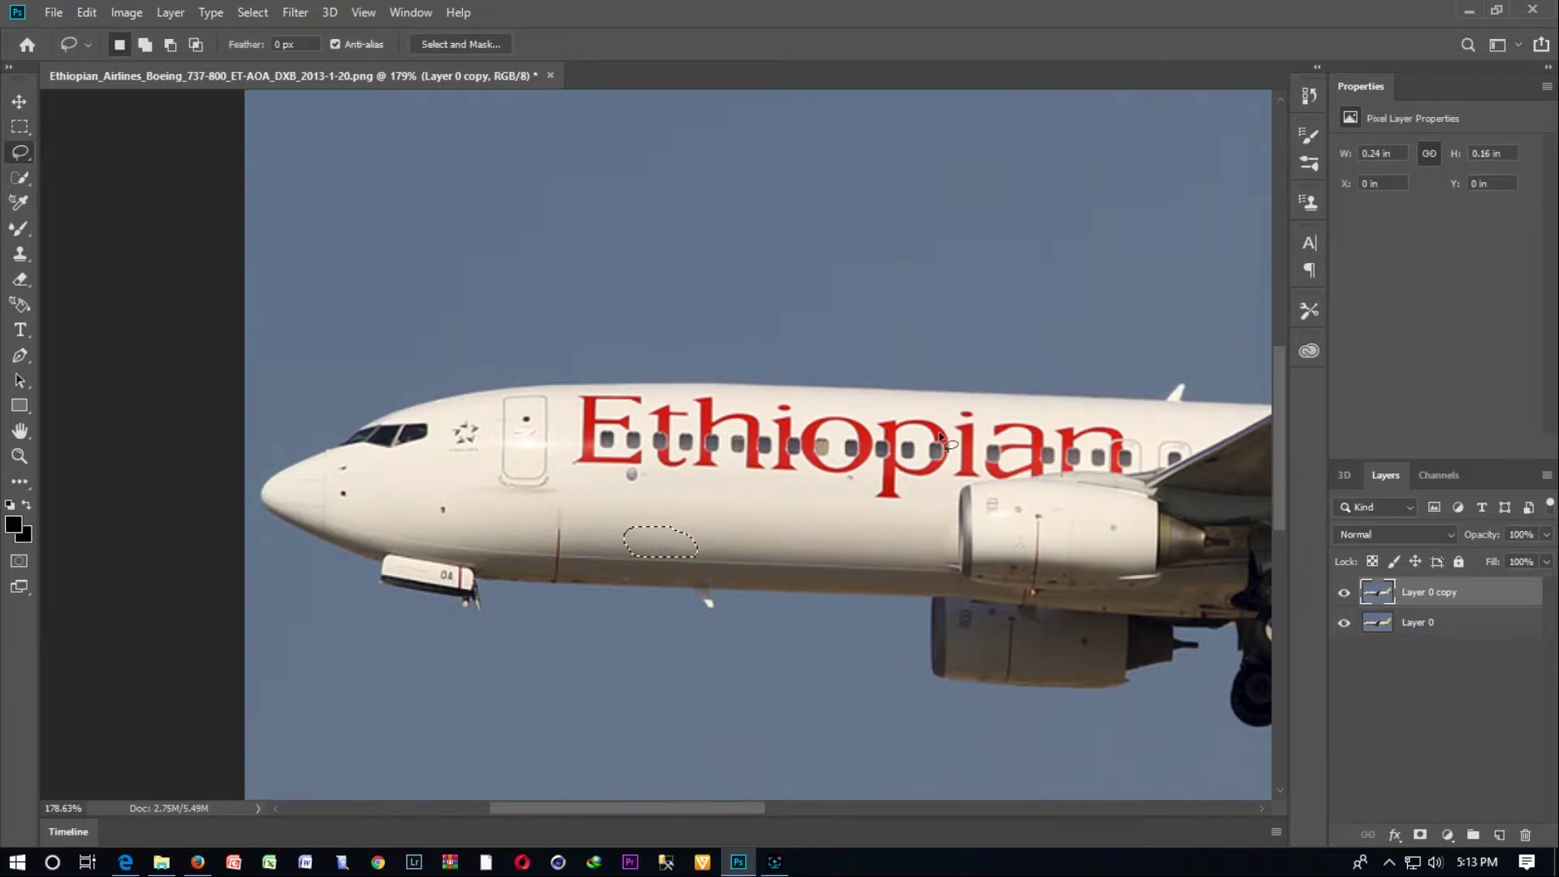
Step back through history, delete the retouched copy and duplicate Layer 0 afresh
{"action": "left_click", "coordinate": [1344, 593]}
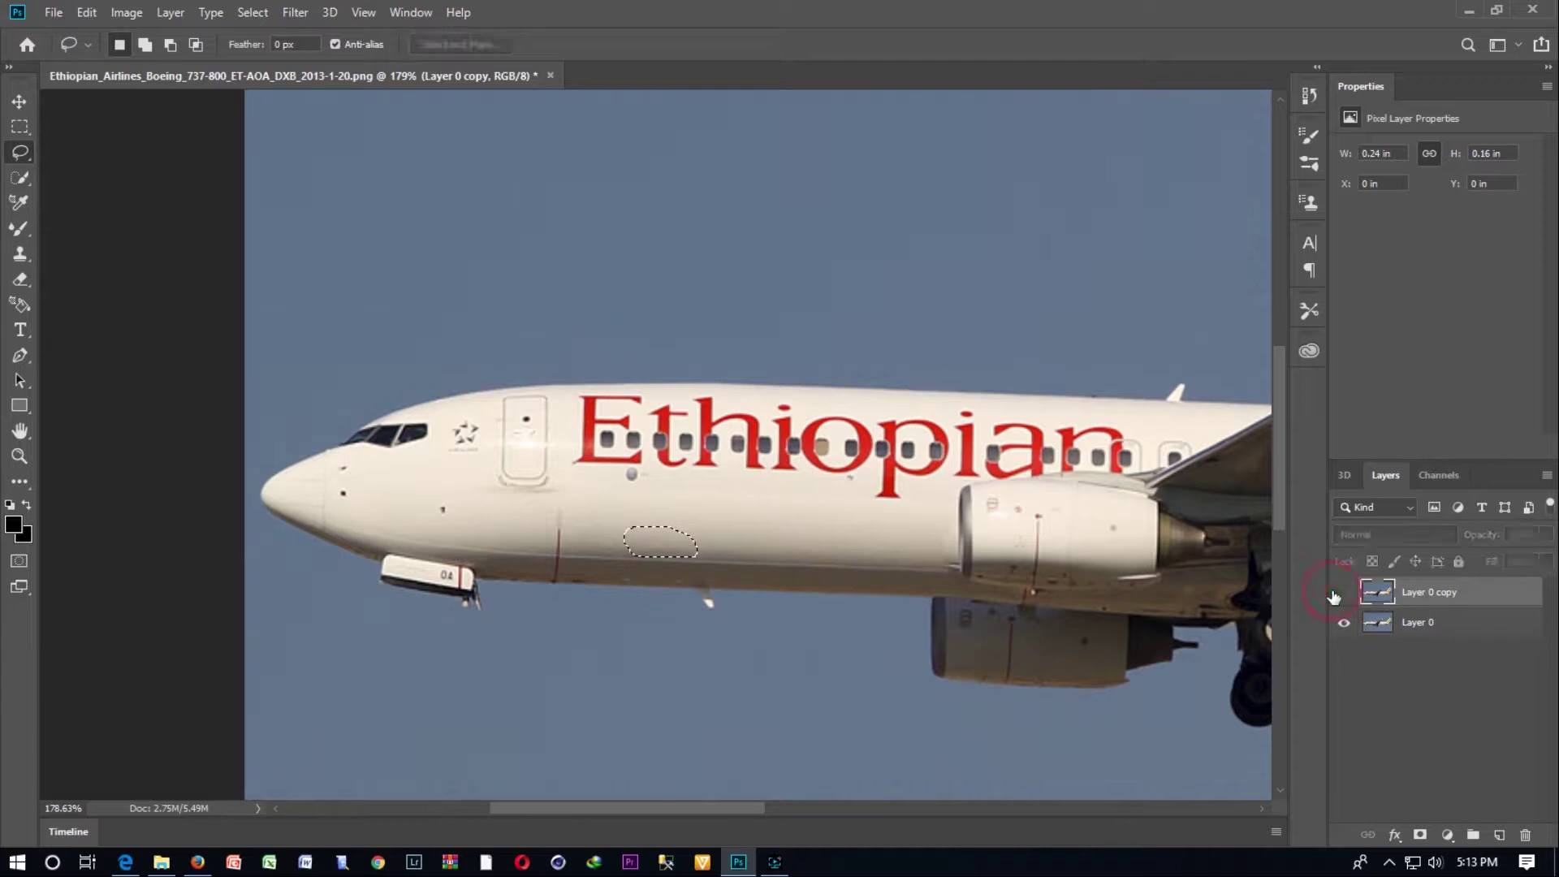
{"action": "left_click", "coordinate": [1342, 593]}
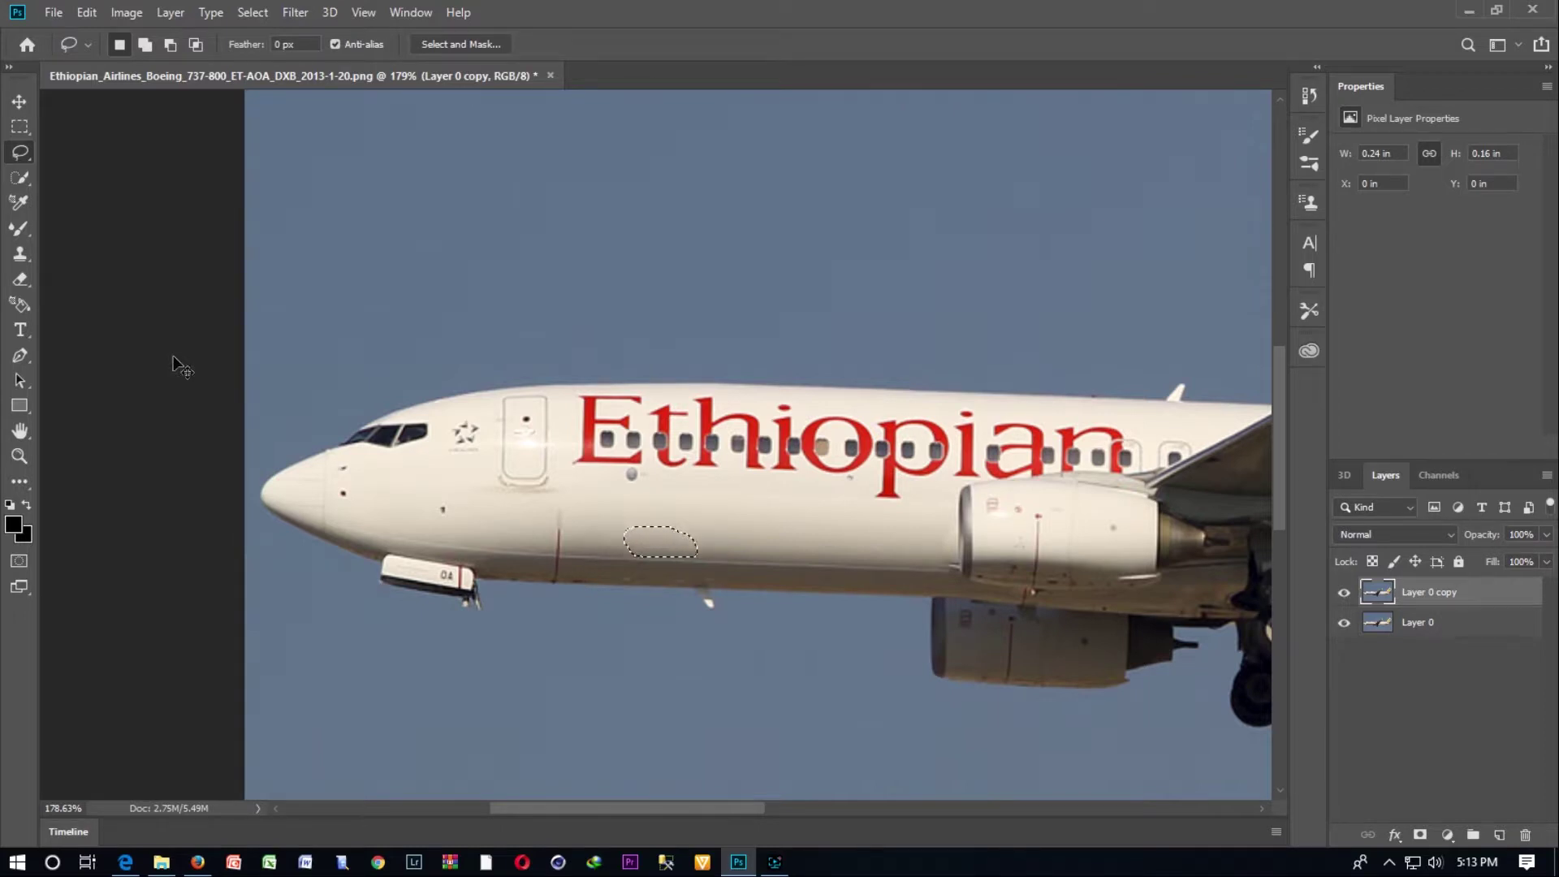
{"action": "key", "text": "ctrl+comma"}
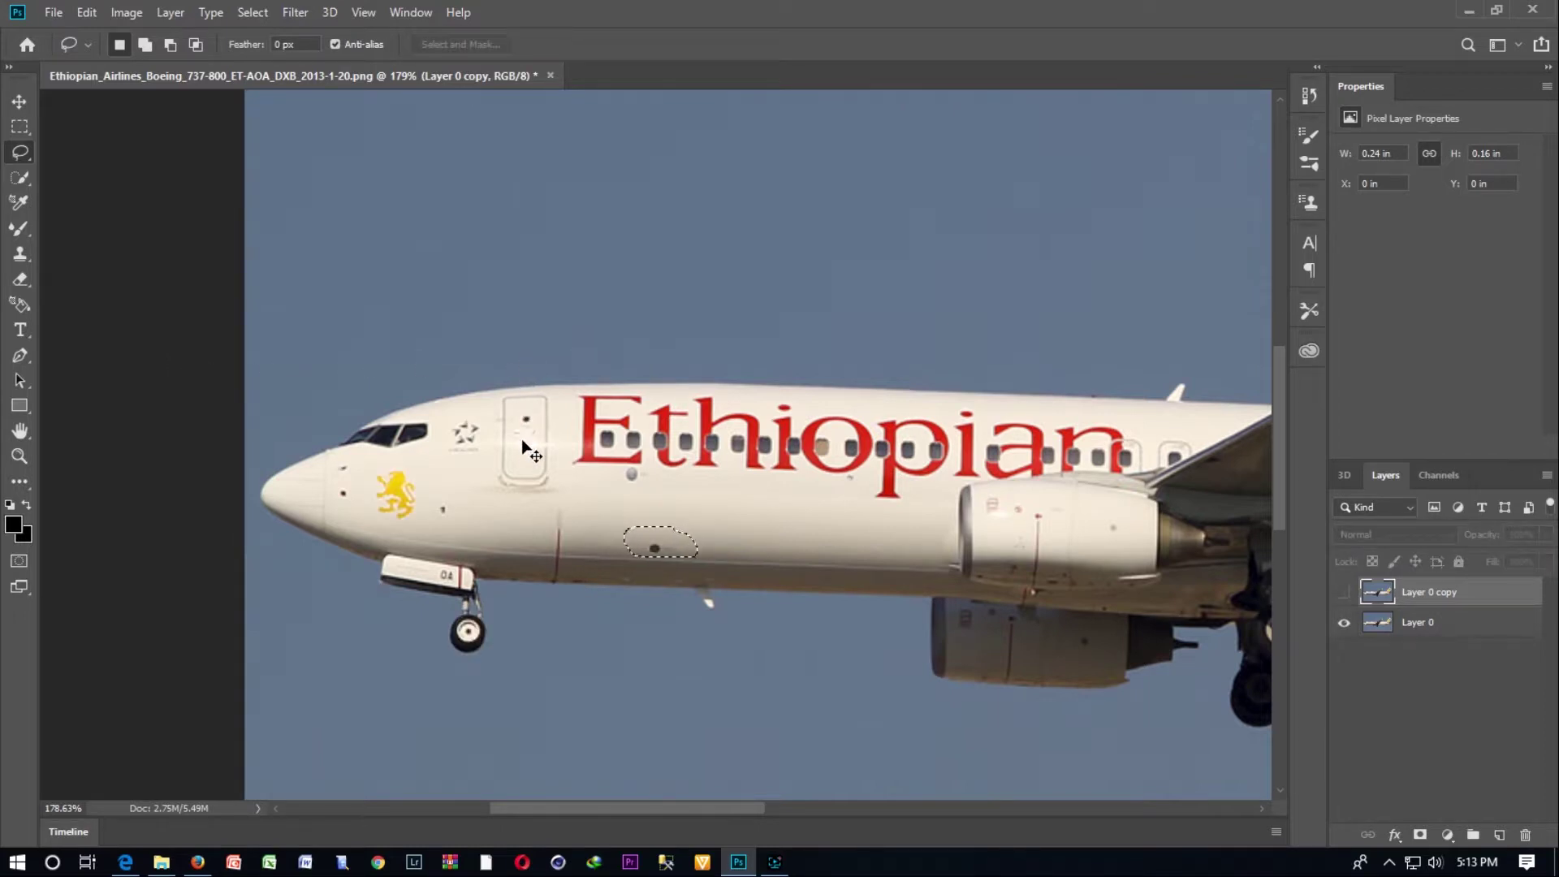
{"action": "key", "text": "ctrl+comma"}
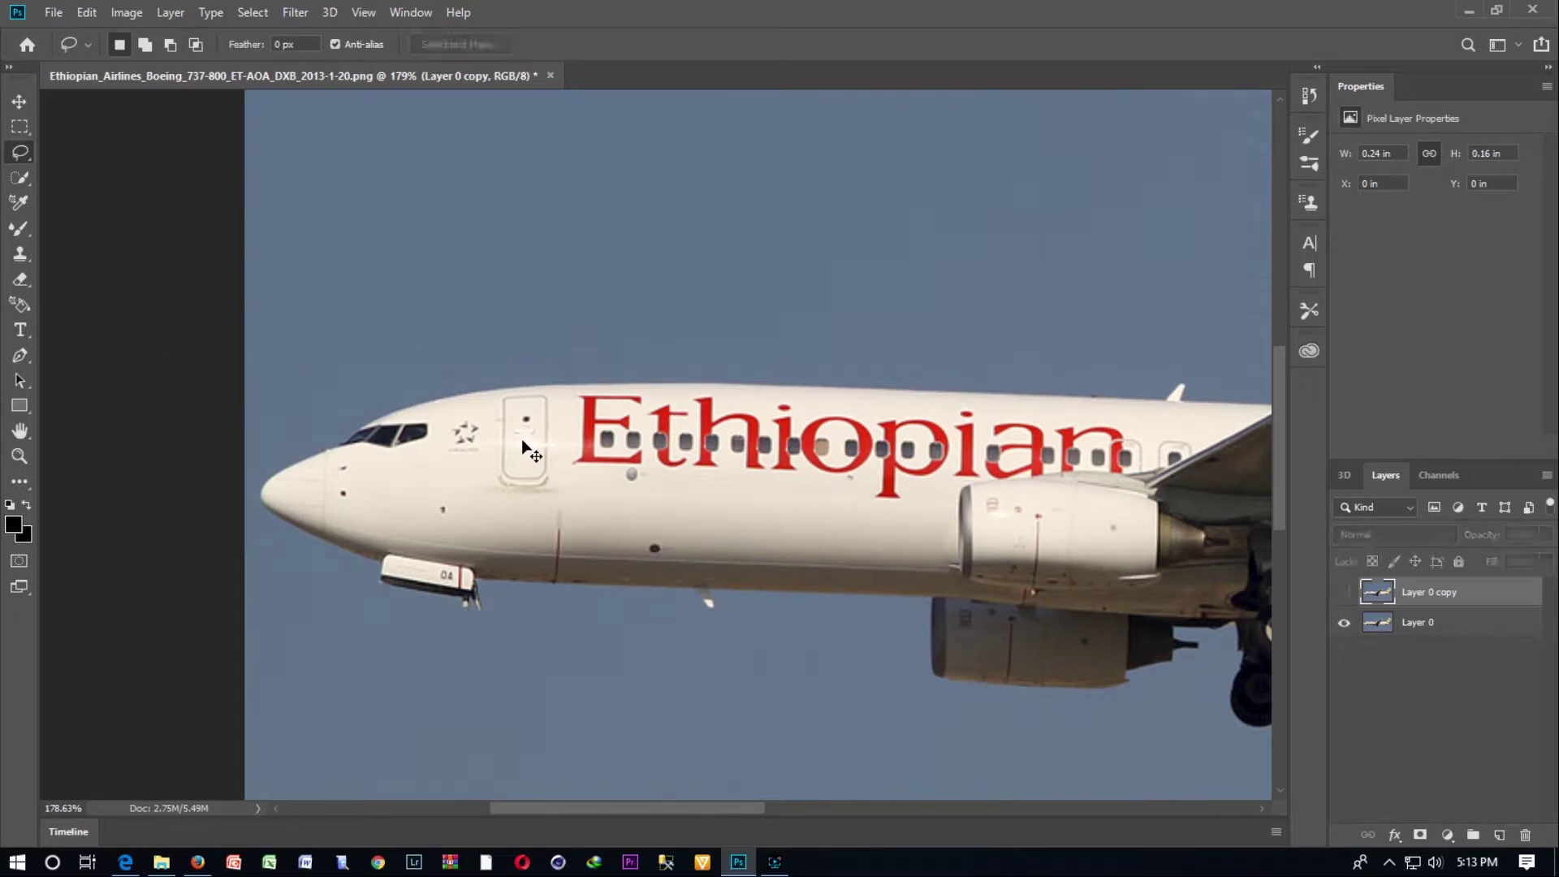
{"action": "key", "text": "ctrl+comma"}
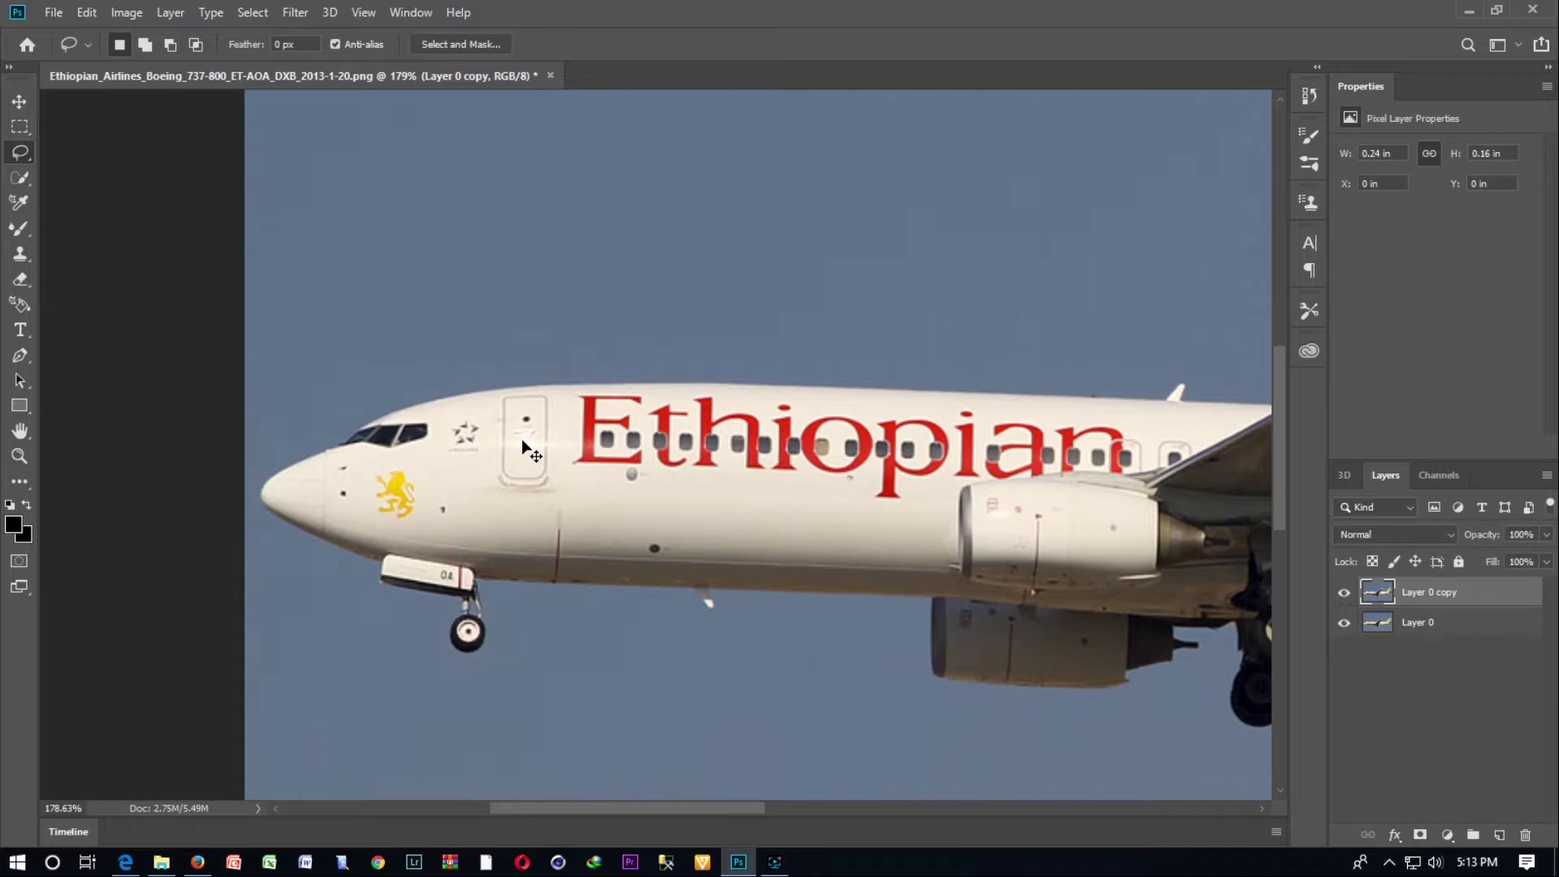
{"action": "key", "text": "Delete"}
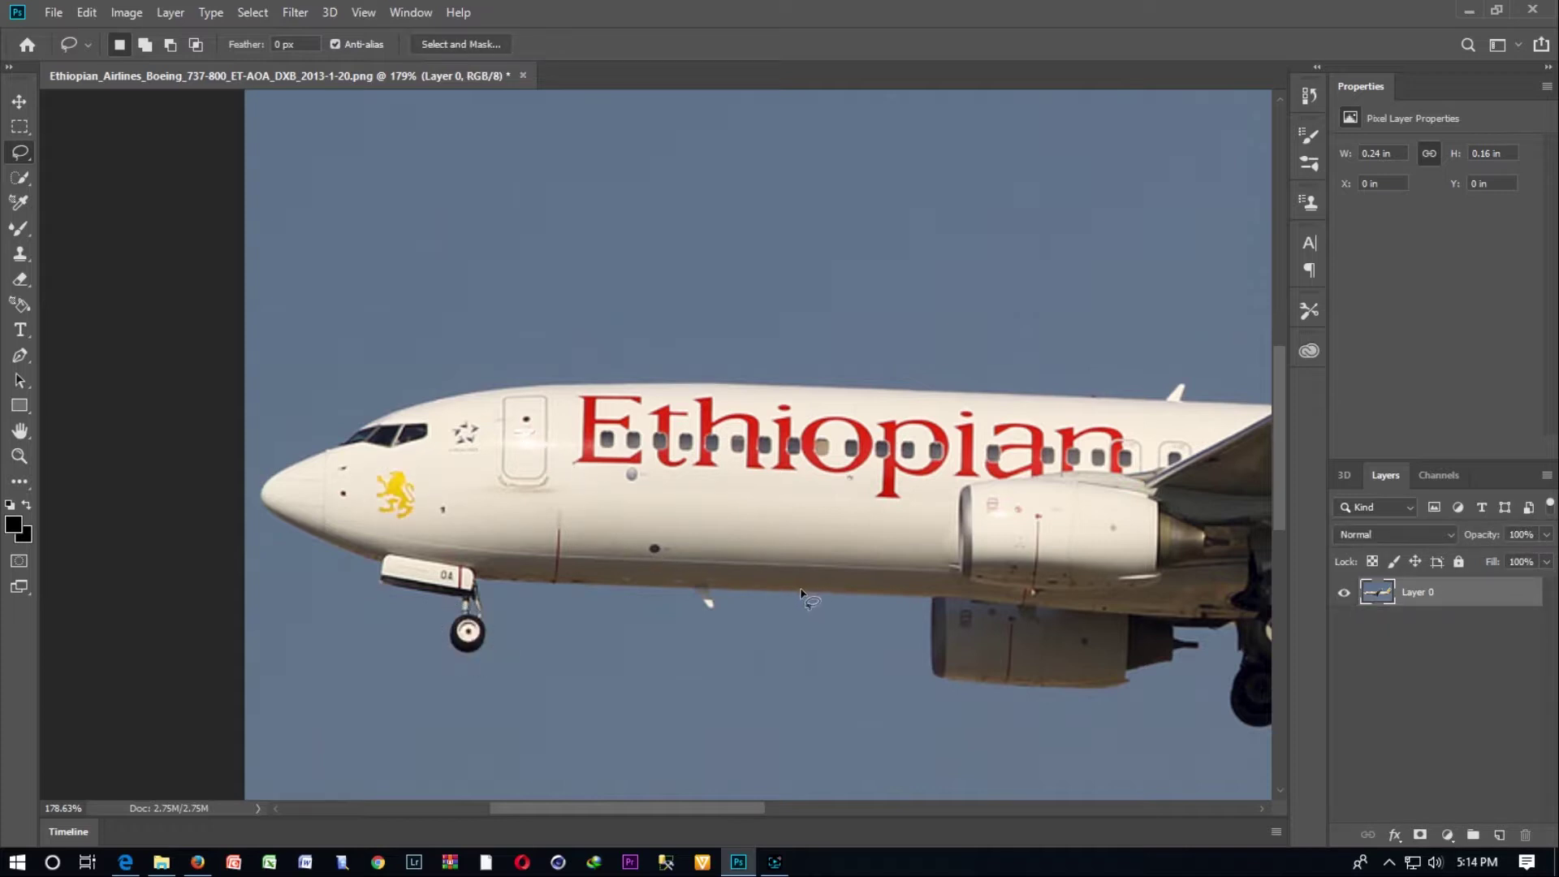
{"action": "key", "text": "ctrl+j"}
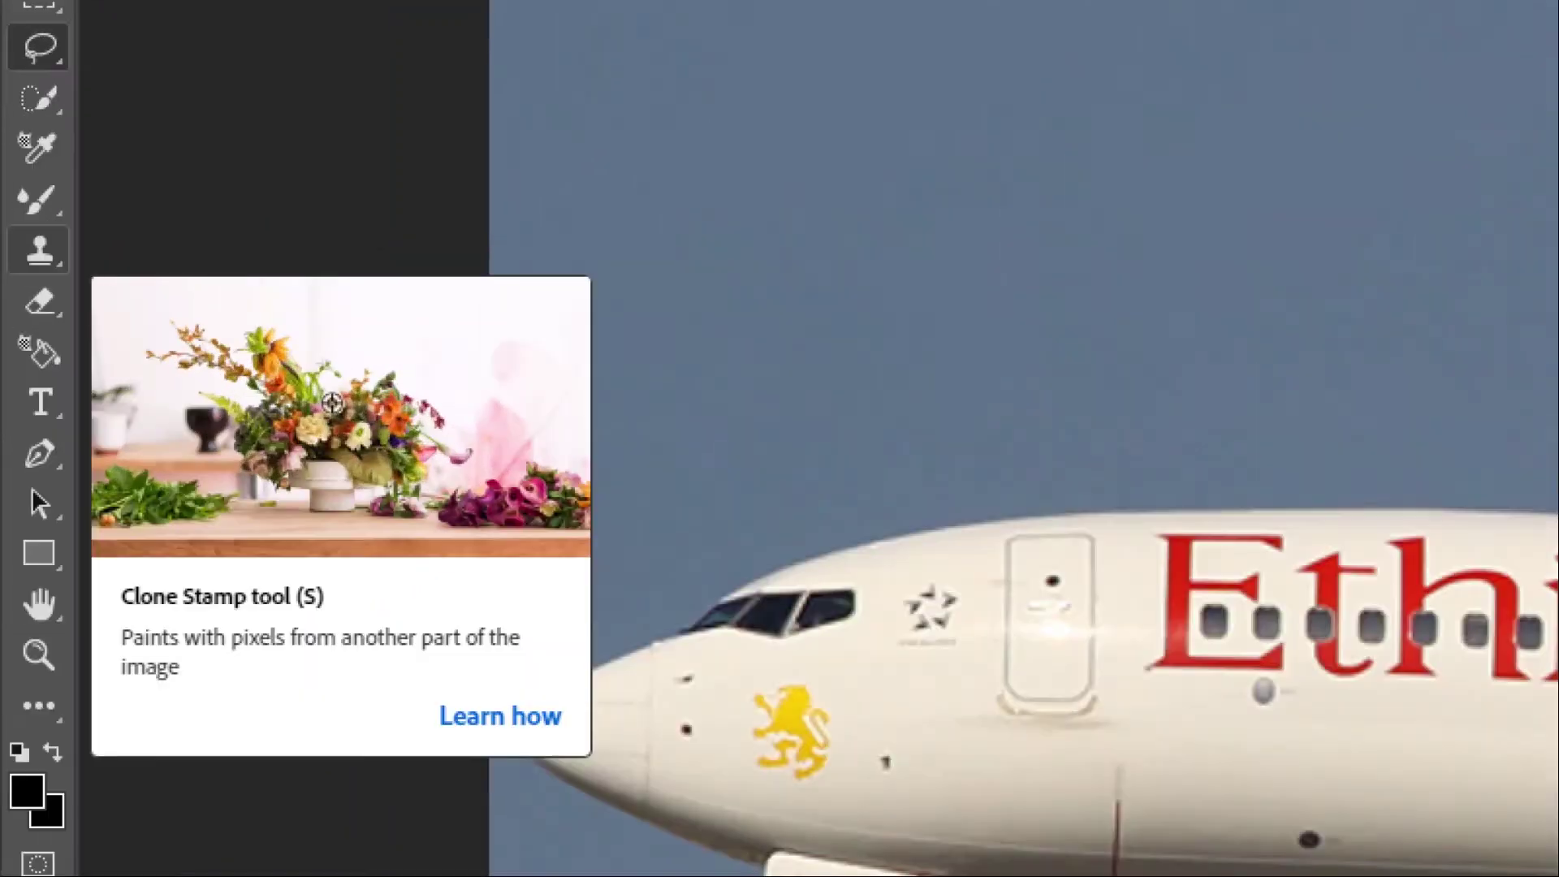
Activate the Clone Stamp tool on Layer 0 copy
{"action": "left_click", "coordinate": [18, 255]}
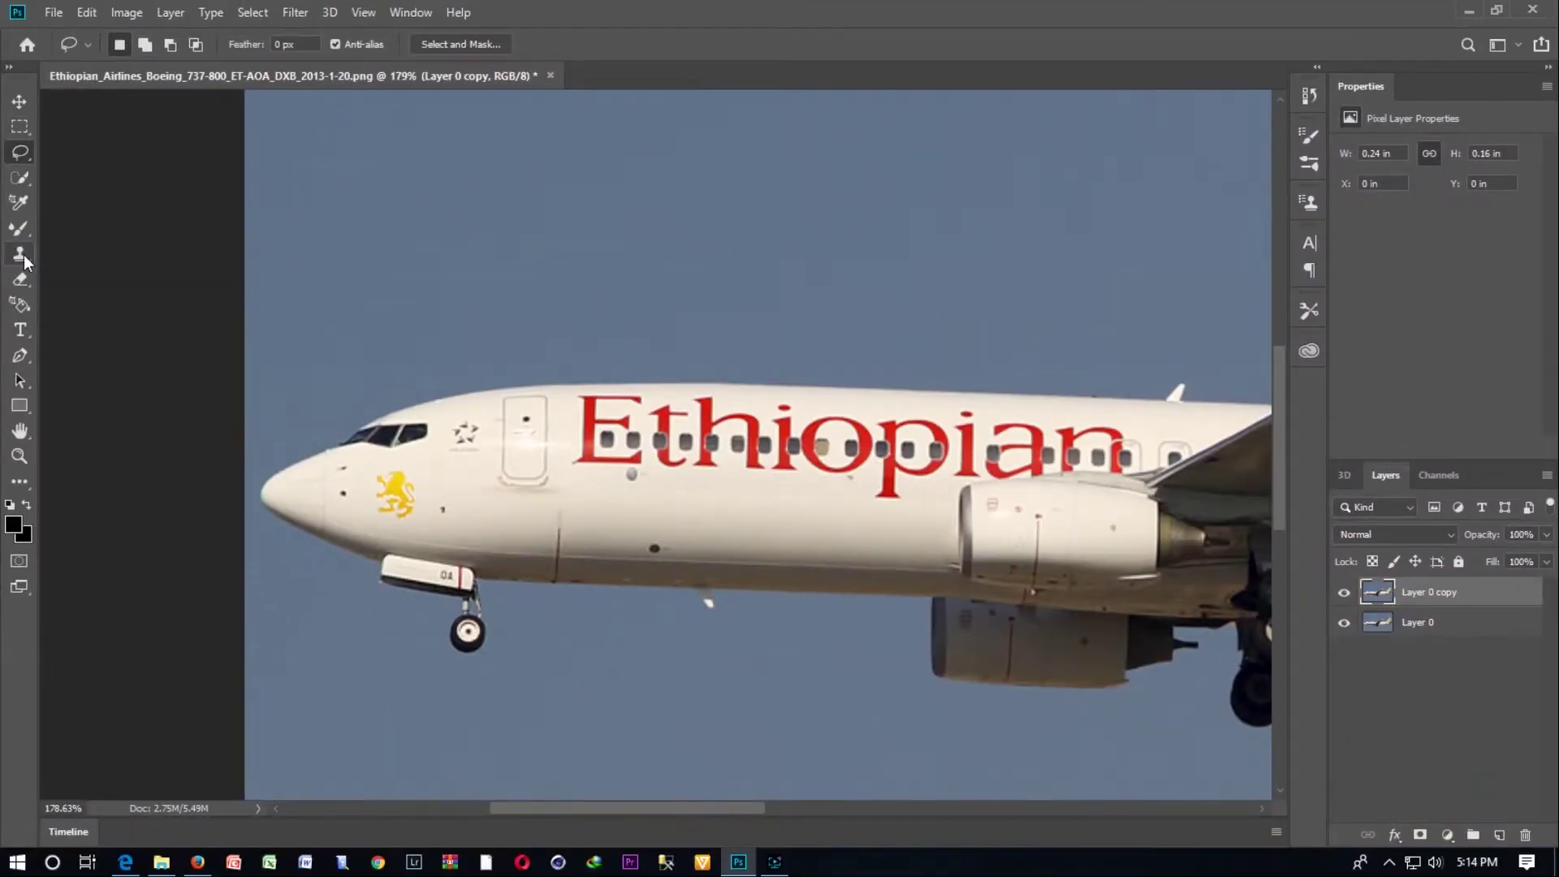
{"action": "left_click", "coordinate": [21, 255]}
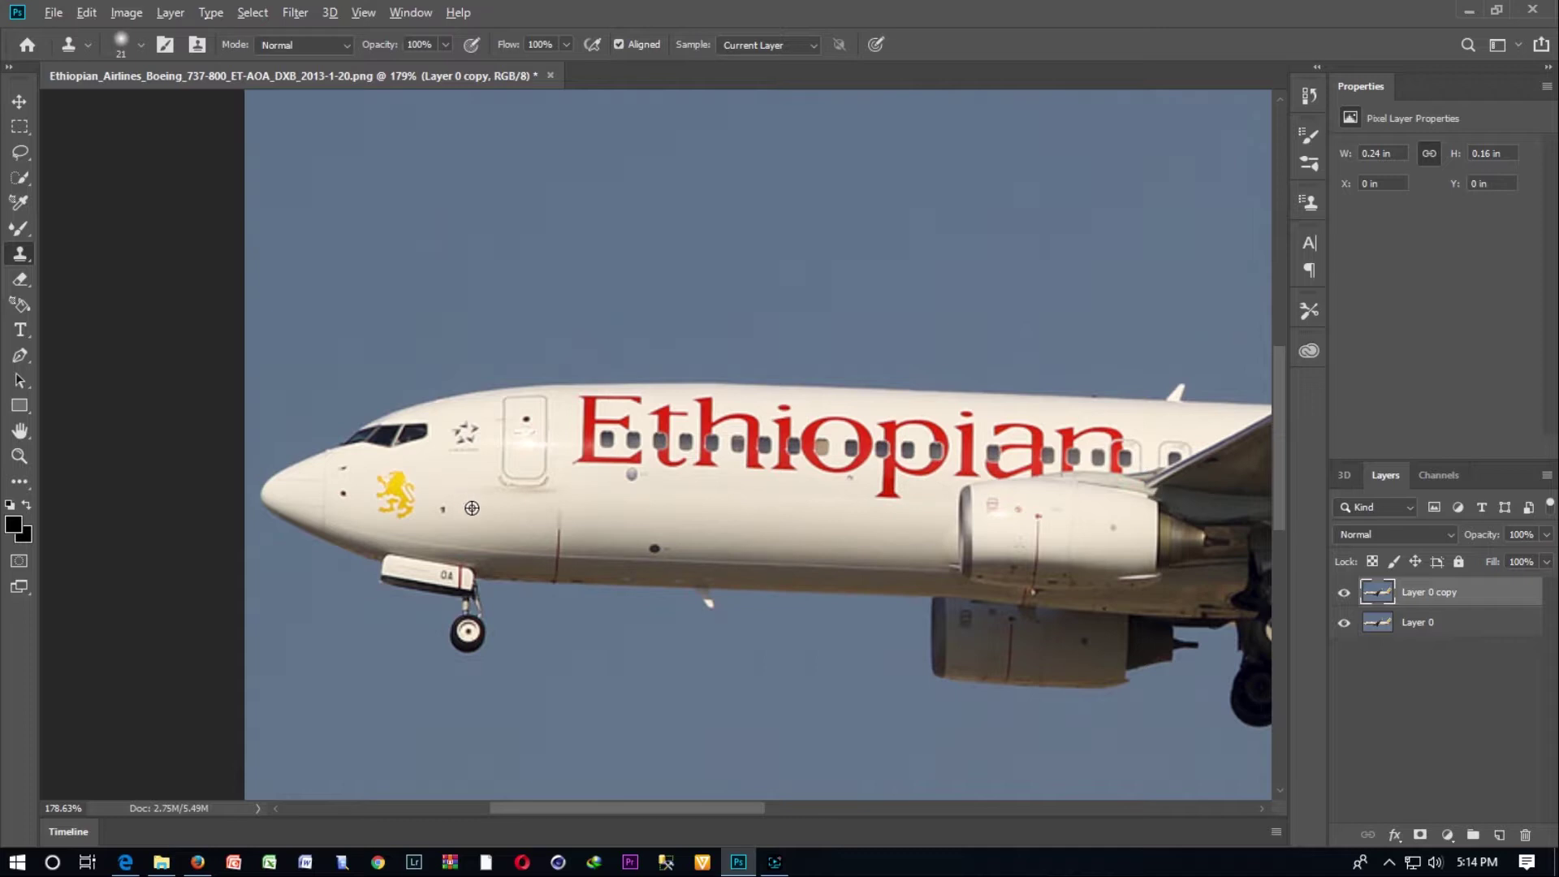
Sample clean fuselage beside the nose and paint out the yellow lion emblem and its leftover dots
{"action": "left_click", "coordinate": [472, 508], "text": "alt"}
{"action": "left_click", "coordinate": [438, 484], "text": "alt"}
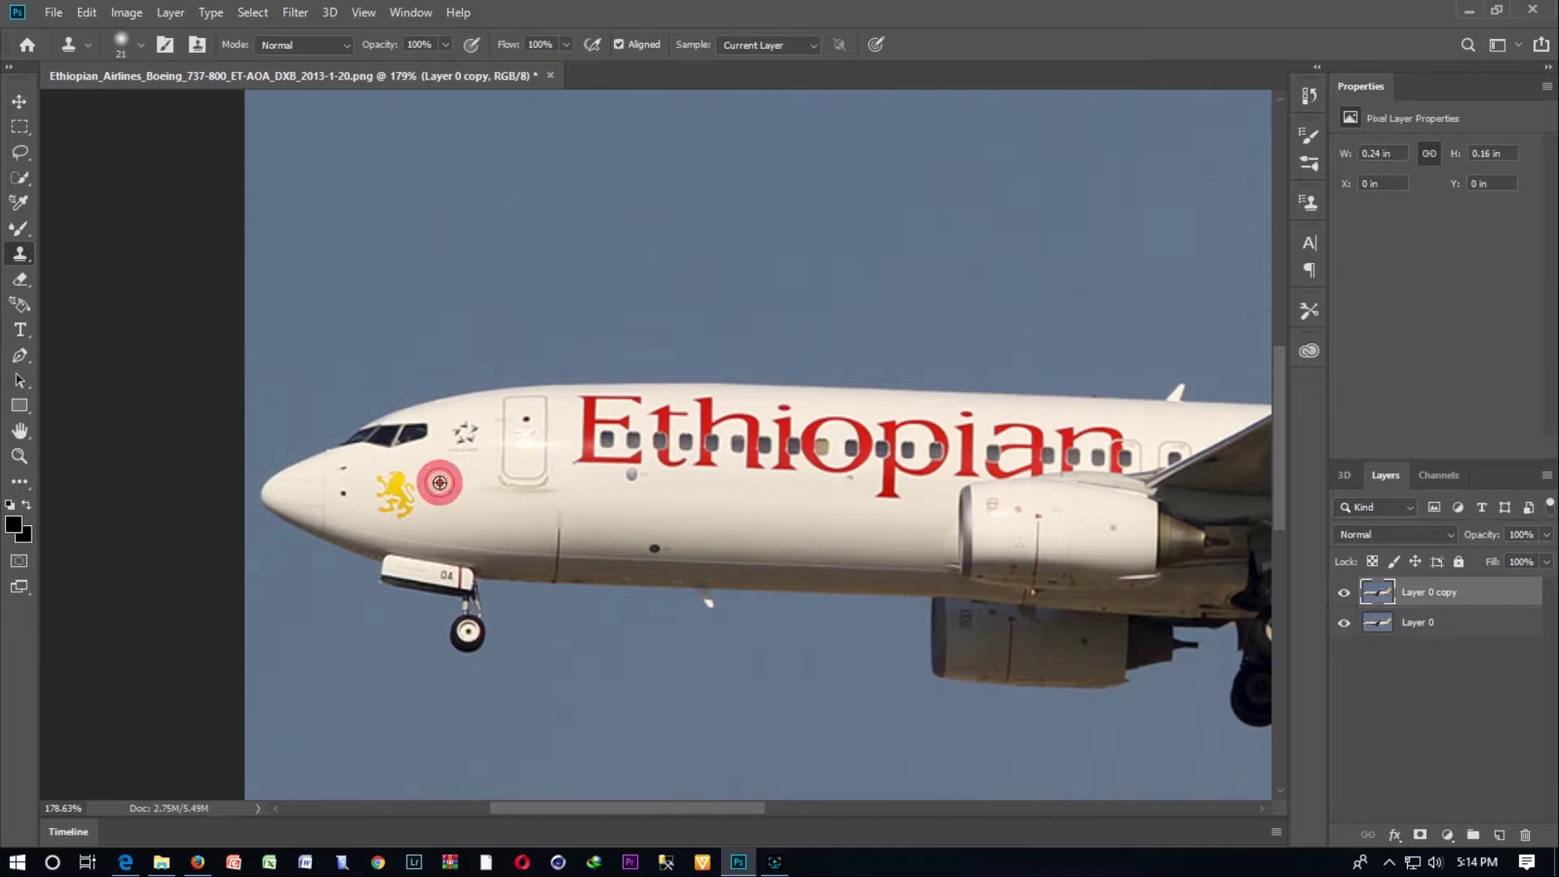
{"action": "left_click", "coordinate": [435, 488], "text": "alt"}
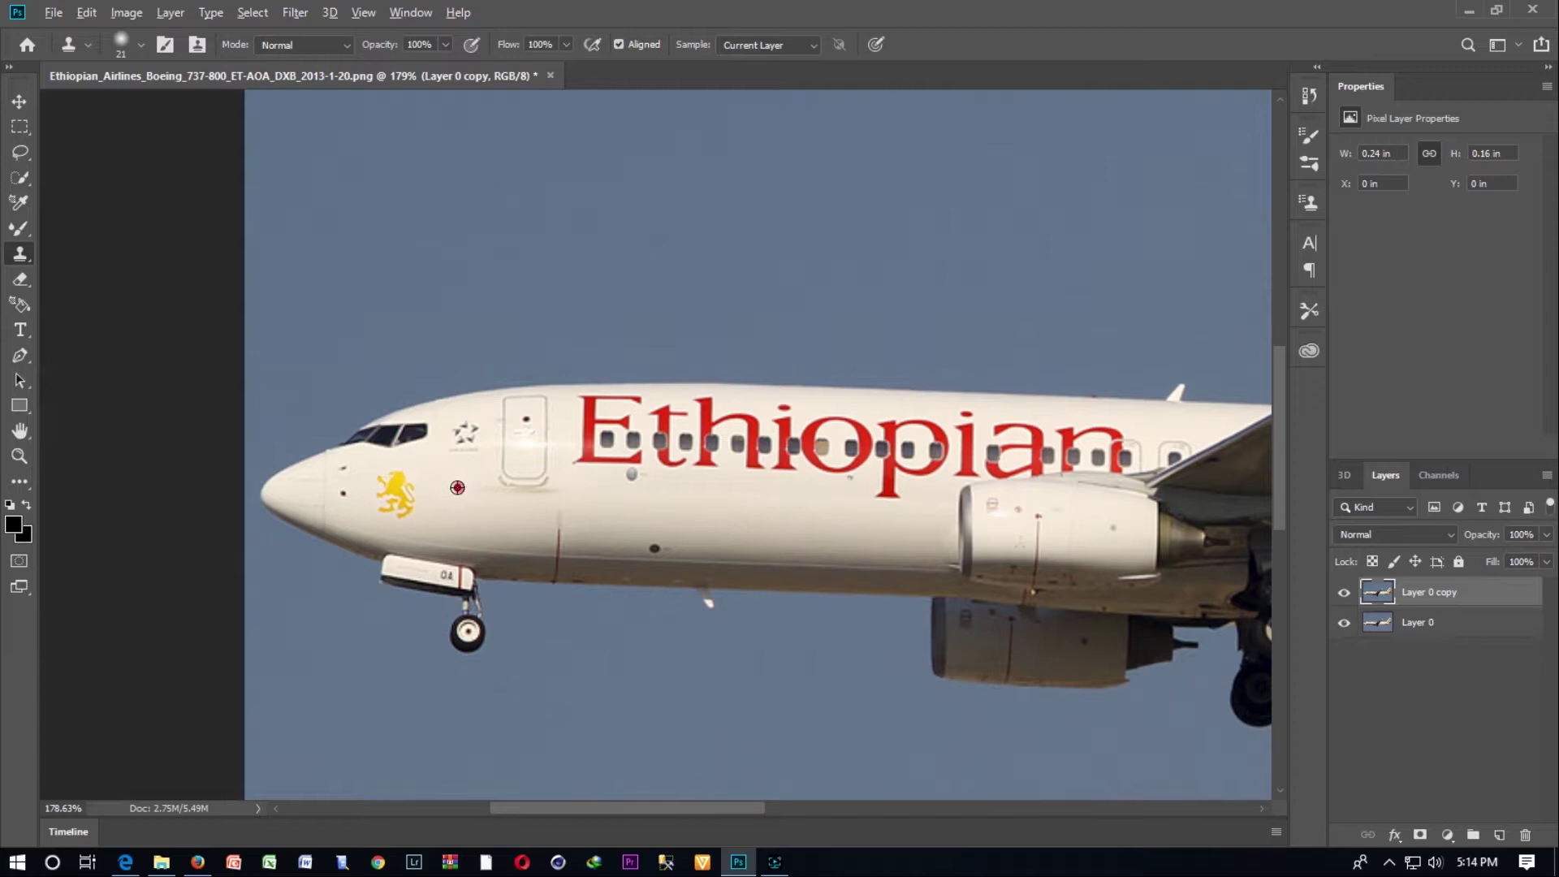
{"action": "left_click", "coordinate": [457, 487], "text": "alt"}
{"action": "left_click_drag", "start_coordinate": [424, 509], "coordinate": [423, 497]}
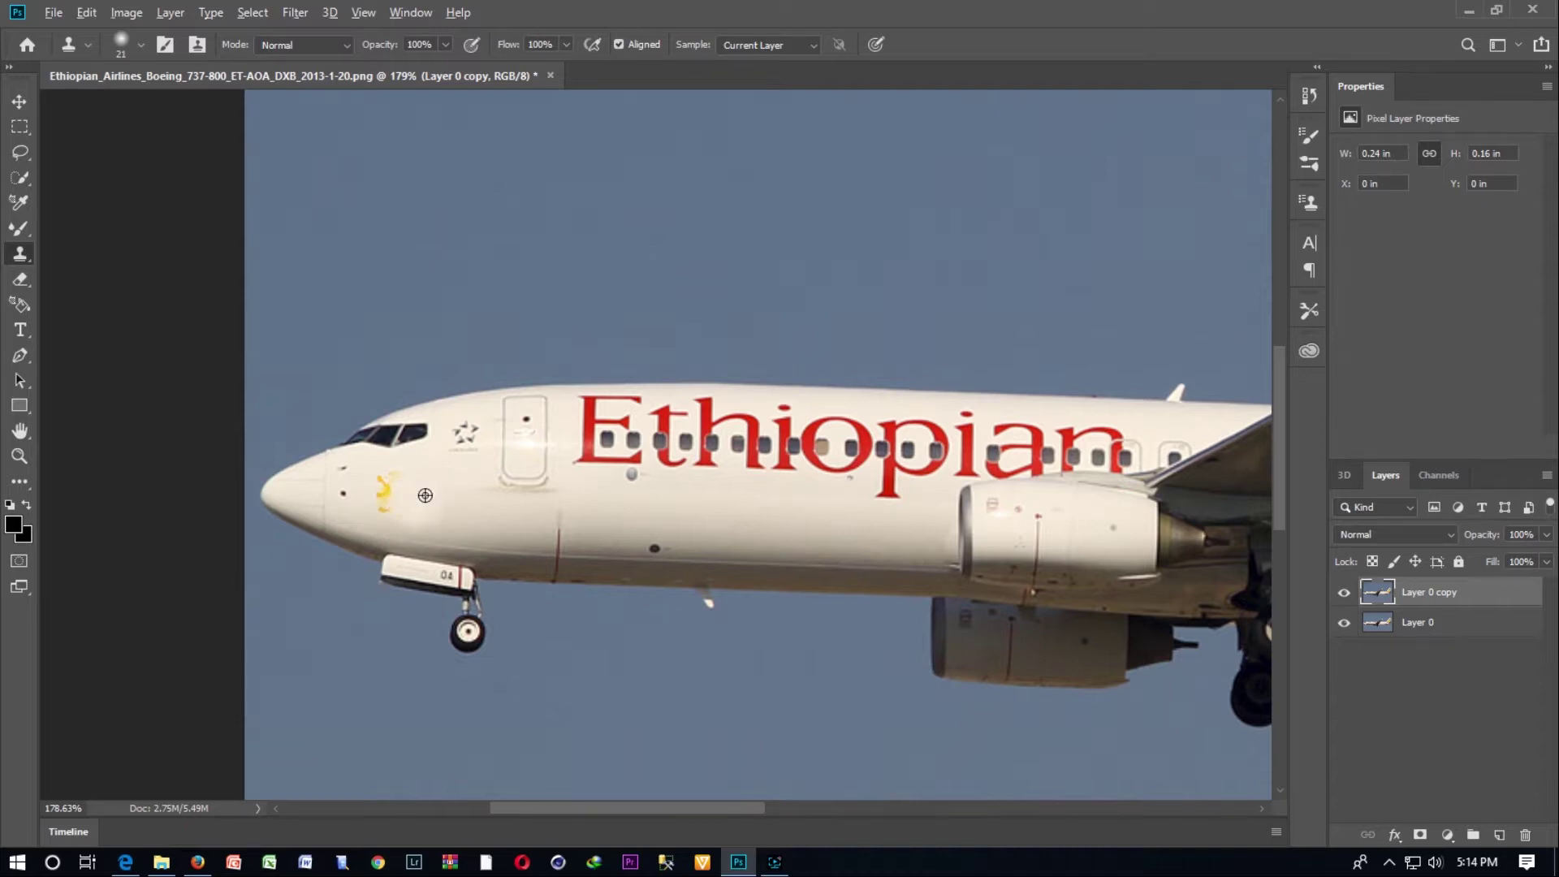
{"action": "left_click_drag", "start_coordinate": [428, 493], "coordinate": [401, 494]}
{"action": "left_click", "coordinate": [436, 487]}
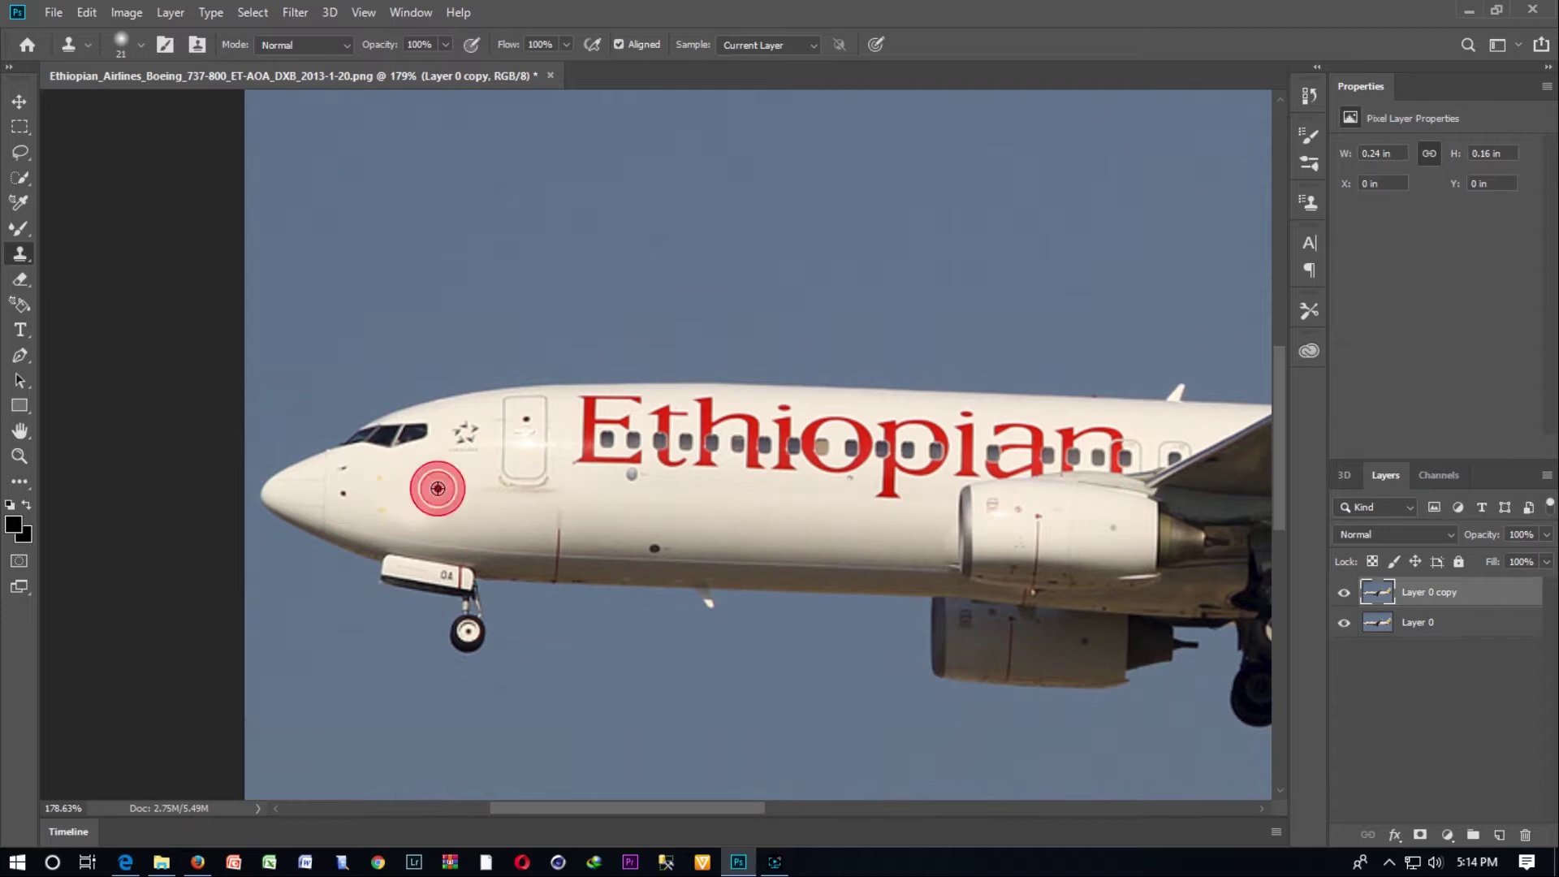
{"action": "left_click_drag", "start_coordinate": [406, 489], "coordinate": [386, 515]}
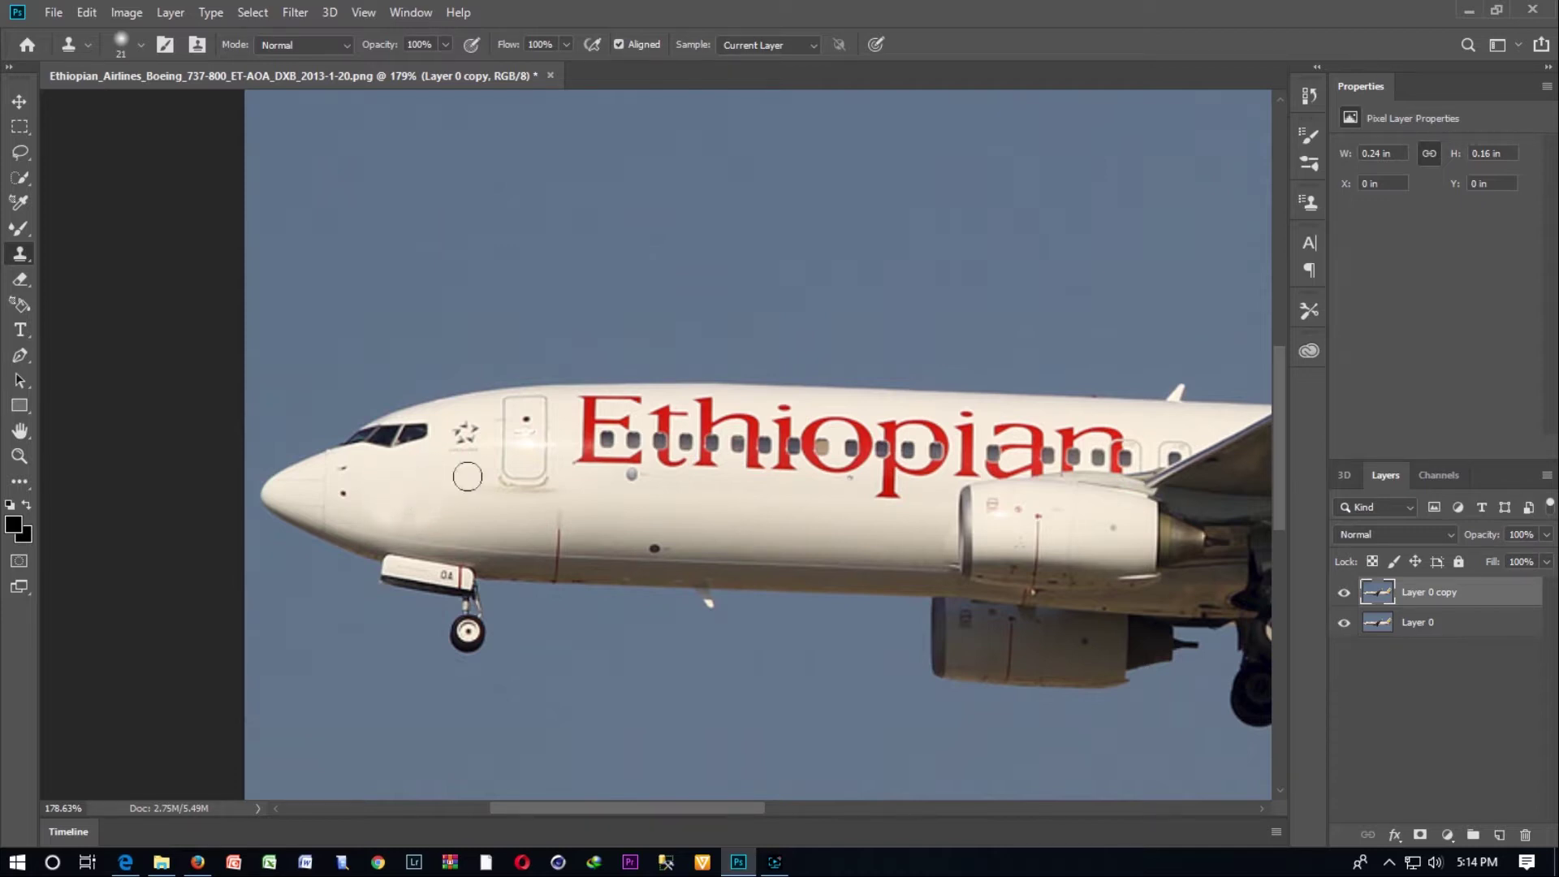
Clone over the dark fuselage spot with brush hardness raised to 42%, then undo the stray dab
{"action": "left_click", "coordinate": [696, 521], "text": "alt"}
{"action": "left_click", "coordinate": [656, 546]}
{"action": "left_click", "coordinate": [141, 44]}
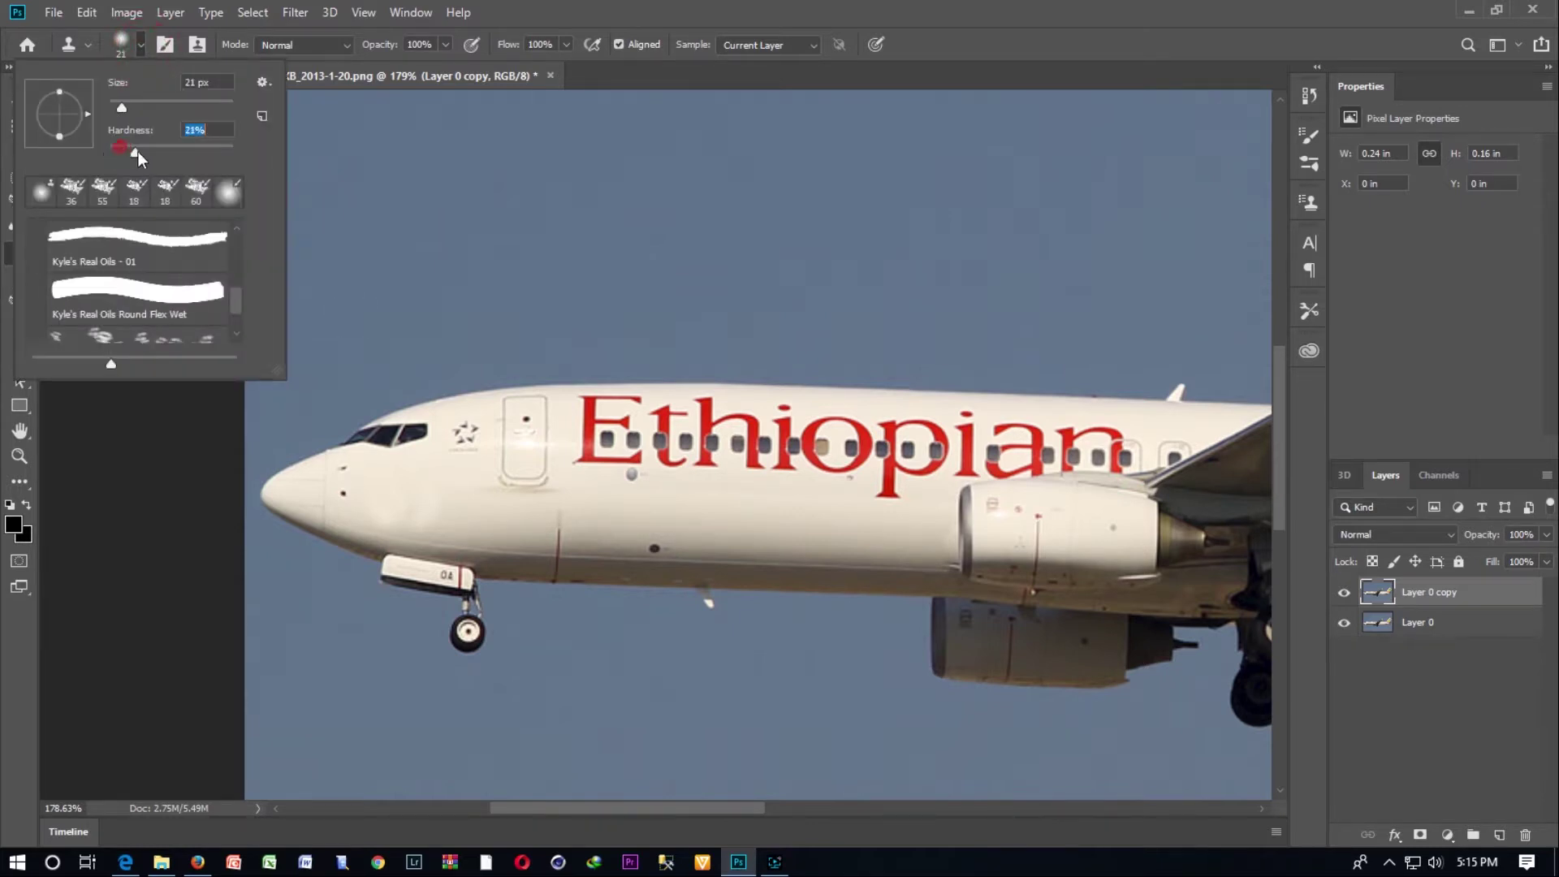
{"action": "left_click_drag", "start_coordinate": [138, 152], "coordinate": [160, 151]}
{"action": "left_click", "coordinate": [658, 550]}
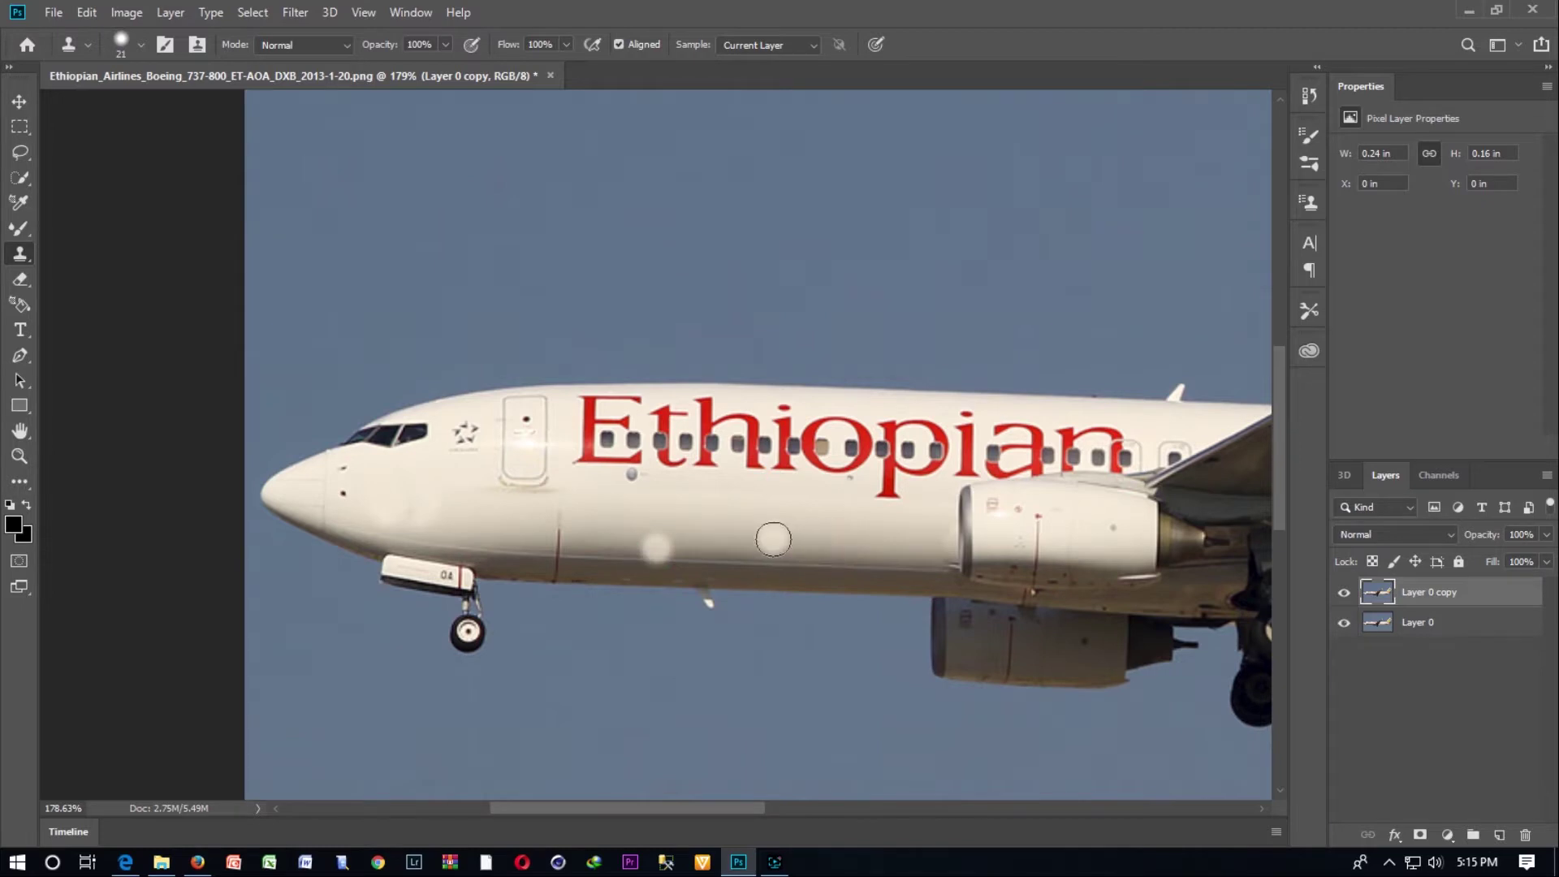
{"action": "key", "text": "ctrl+z"}
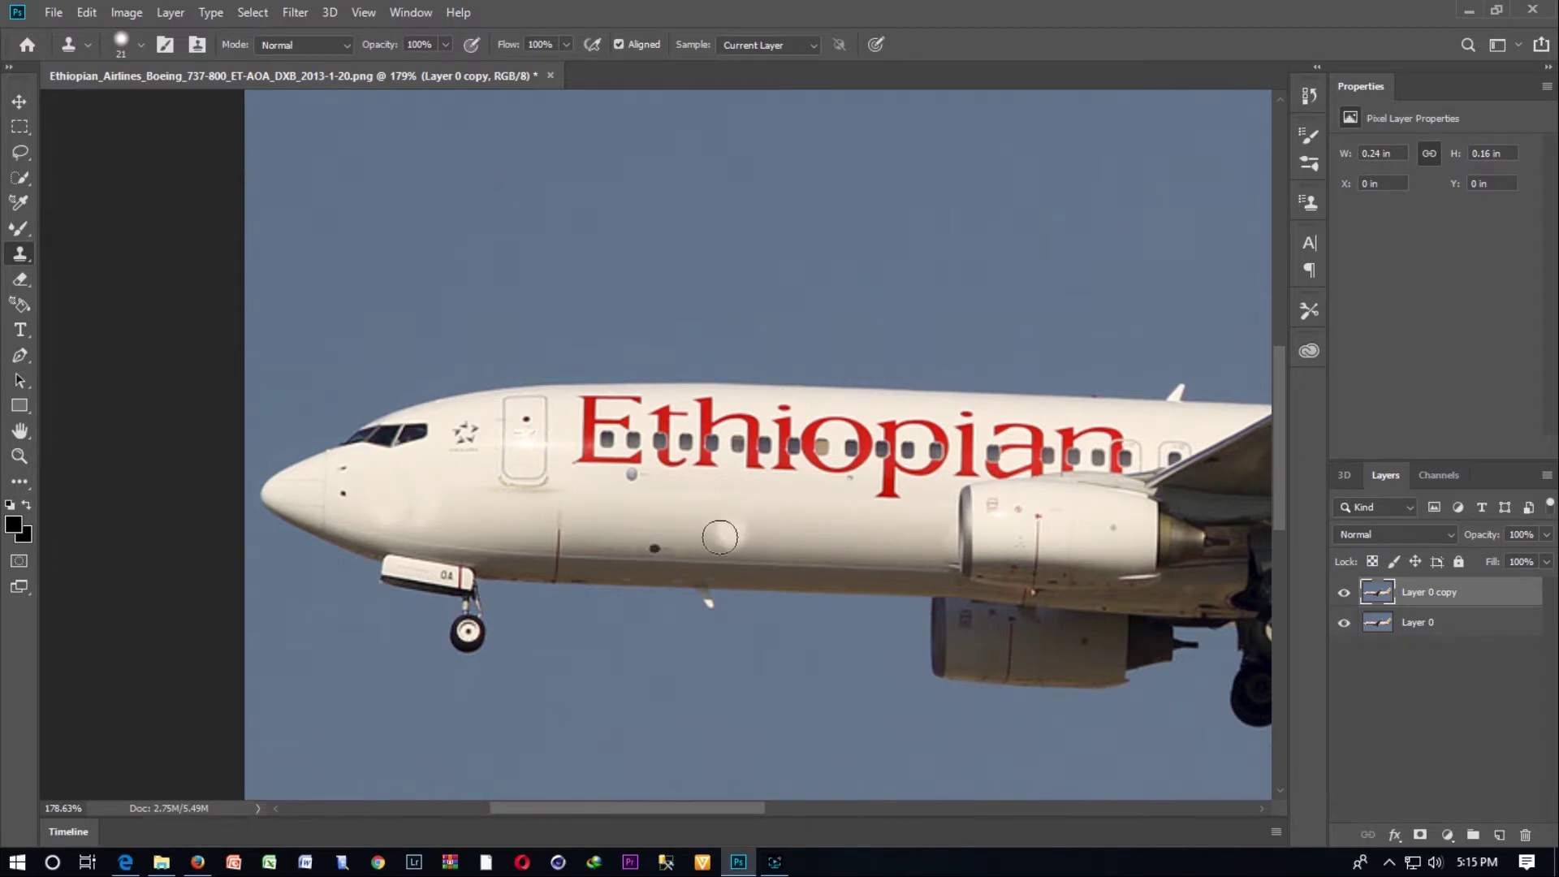
Lower the brush hardness, undo two test dabs, and set the brush back to 21 px
{"action": "left_click", "coordinate": [143, 46]}
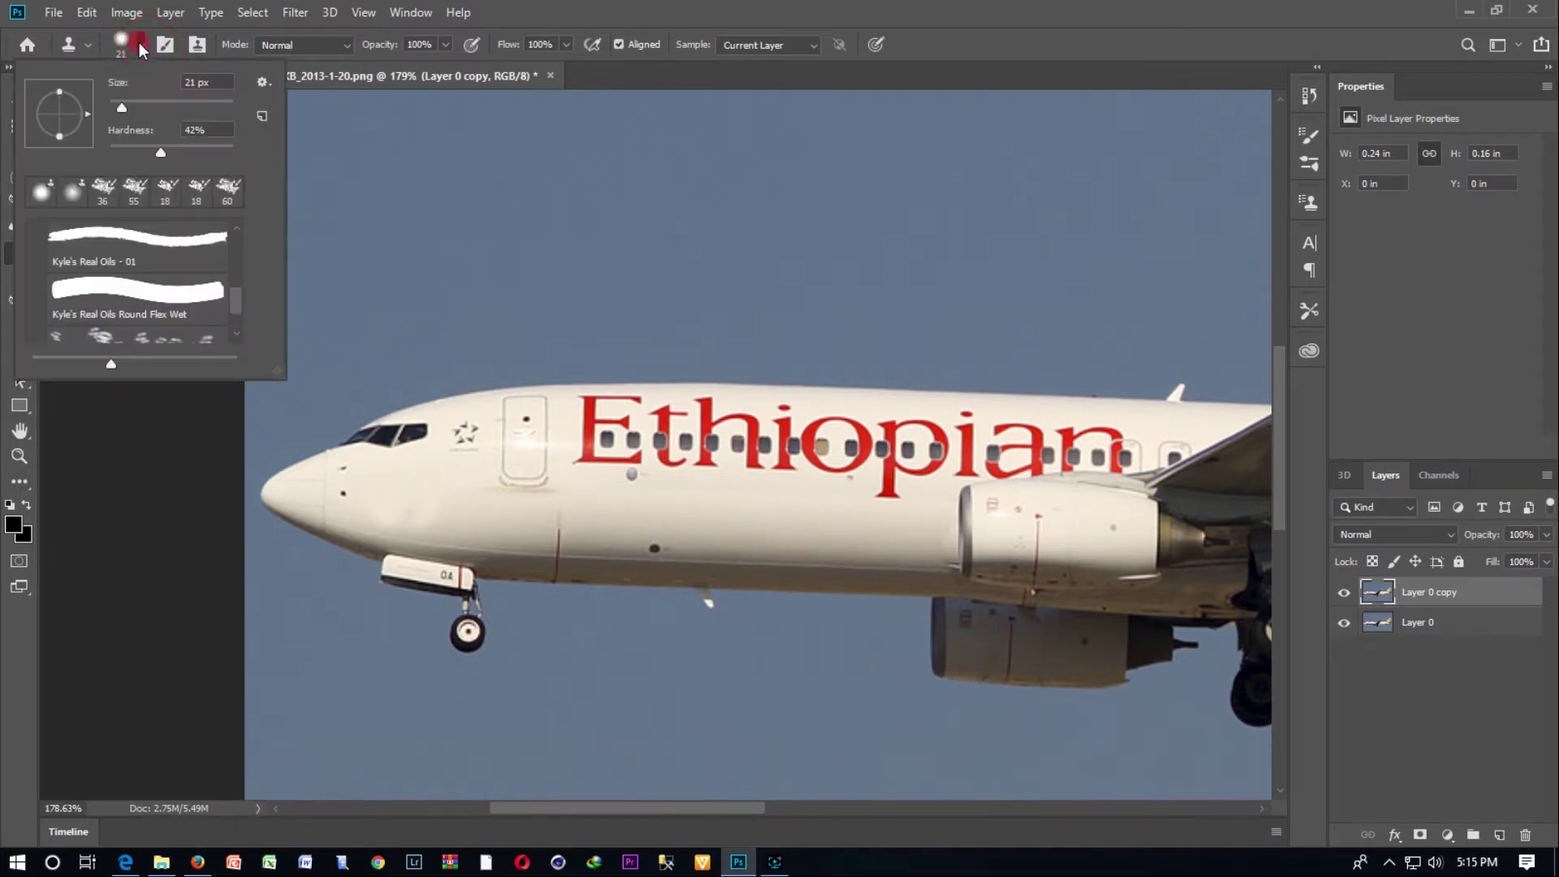
{"action": "left_click_drag", "start_coordinate": [148, 145], "coordinate": [112, 151]}
{"action": "left_click", "coordinate": [649, 563]}
{"action": "key", "text": "ctrl+z"}
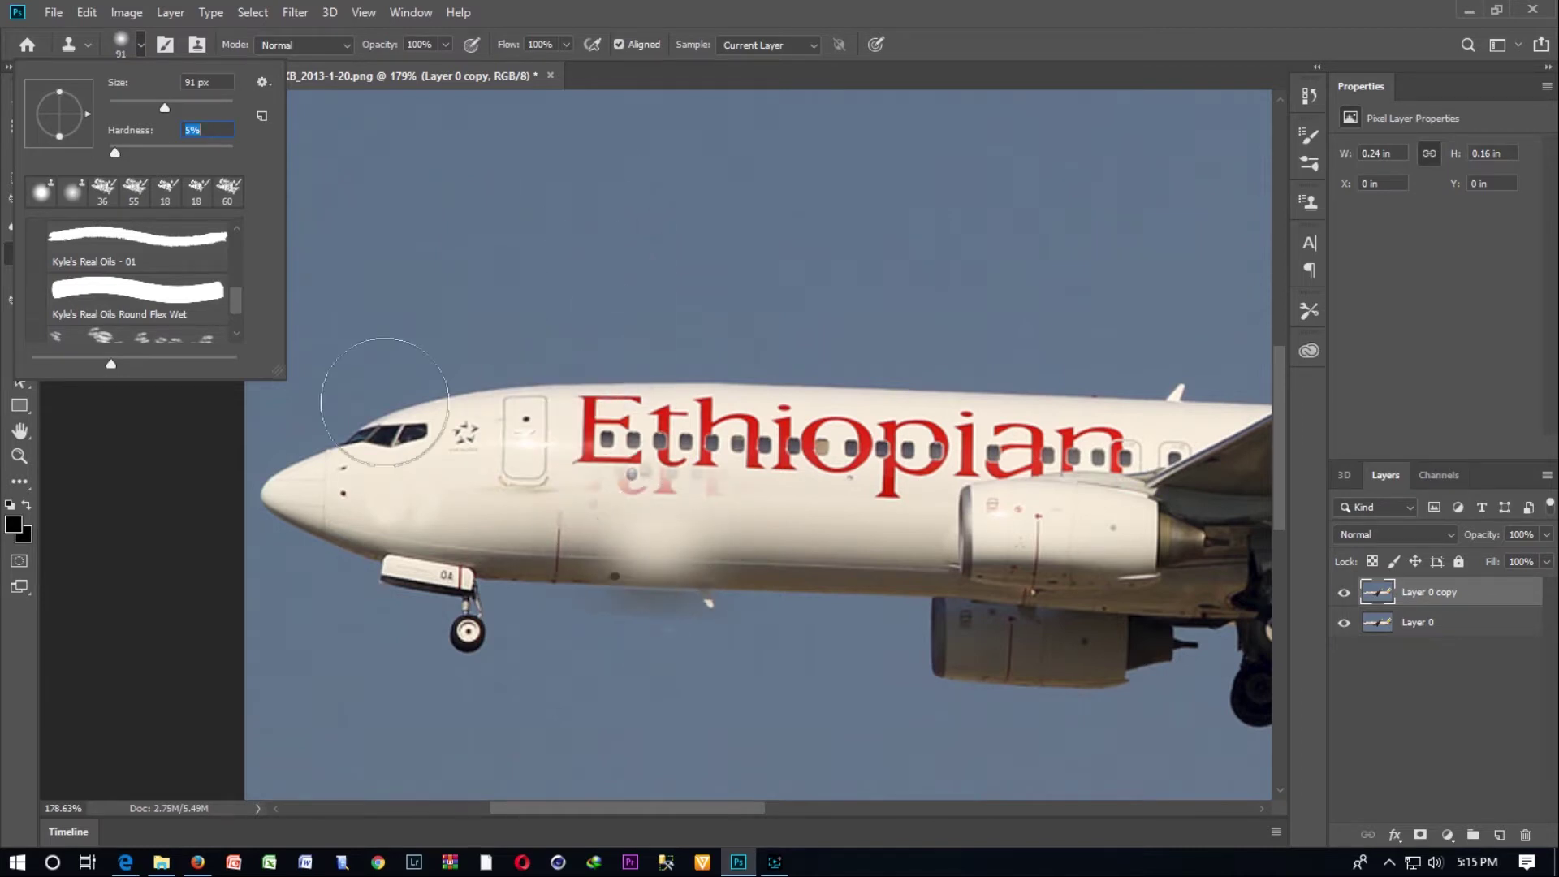
{"action": "type", "text": "0"}
{"action": "left_click", "coordinate": [661, 540]}
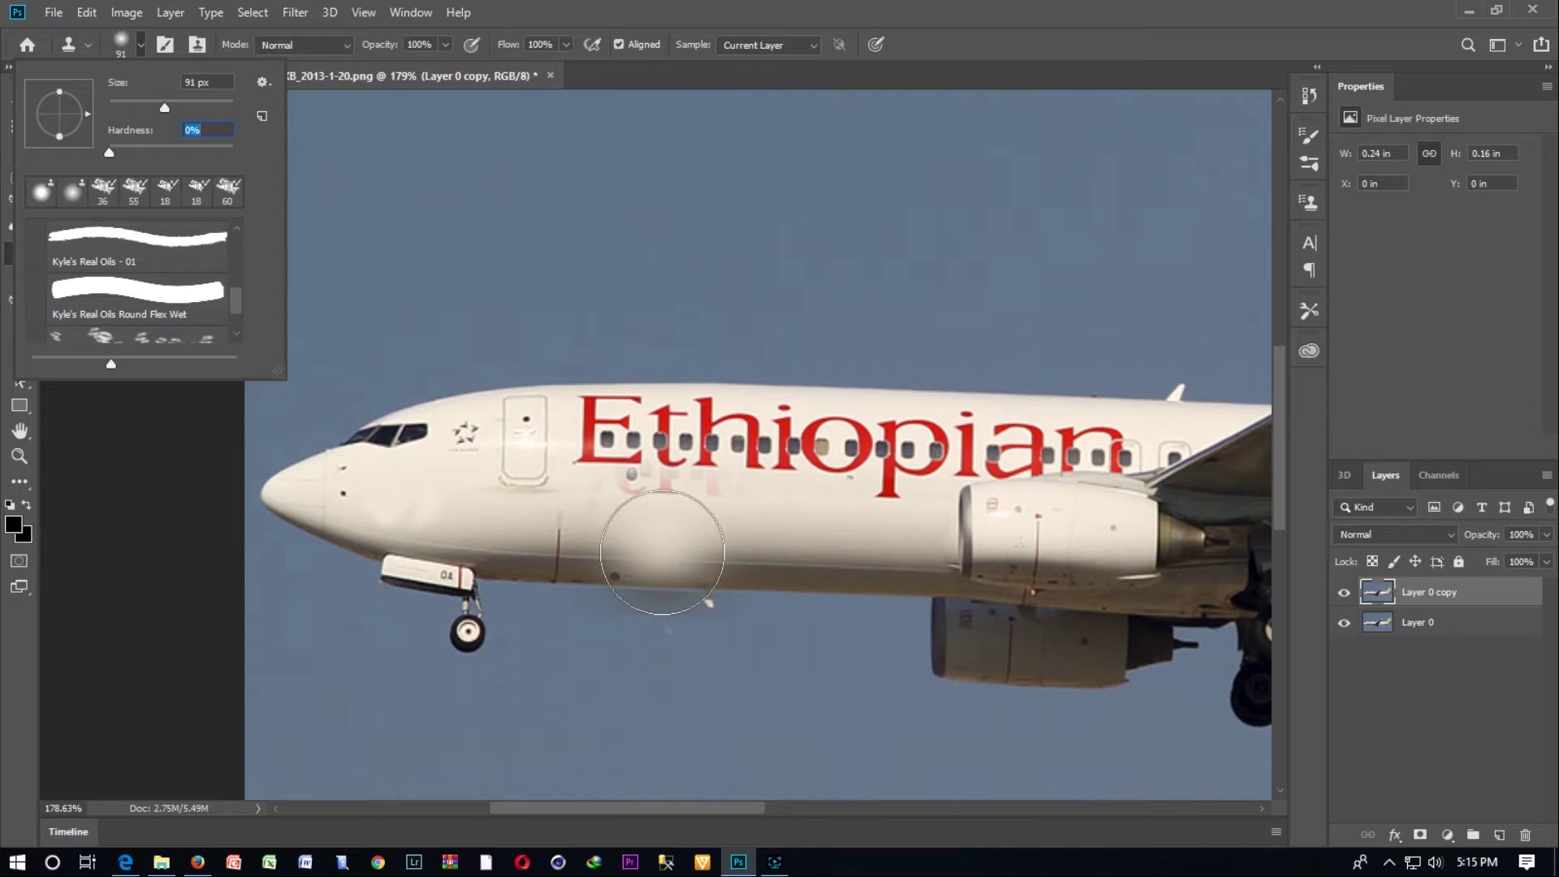
{"action": "key", "text": "ctrl+z"}
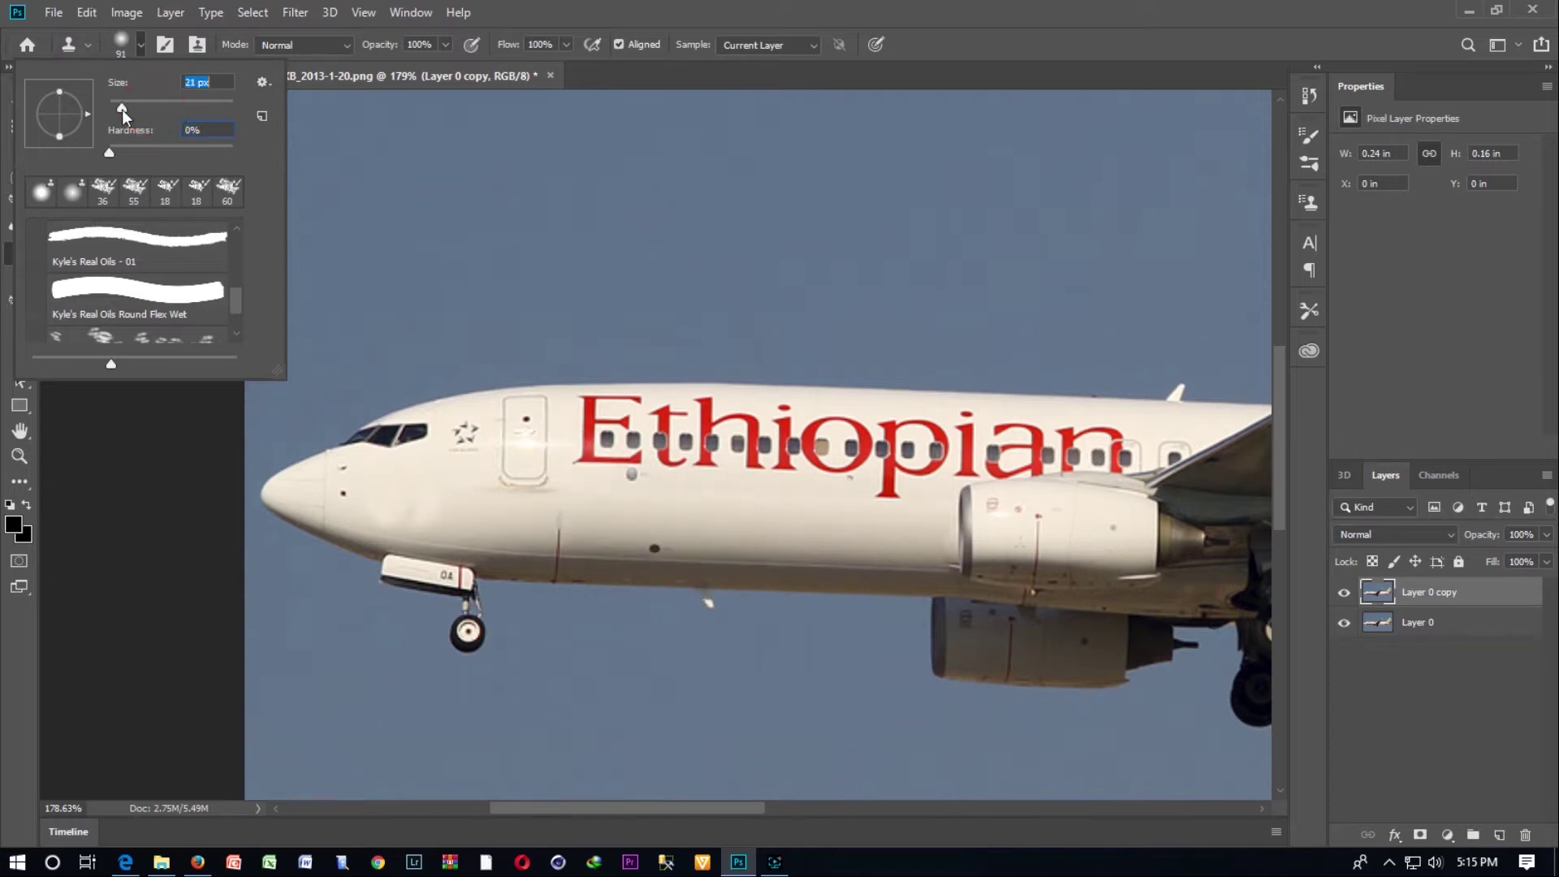
{"action": "left_click", "coordinate": [122, 110]}
Try covering the small dark mark from a new source, then undo those edits
{"action": "left_click", "coordinate": [624, 521], "text": "alt"}
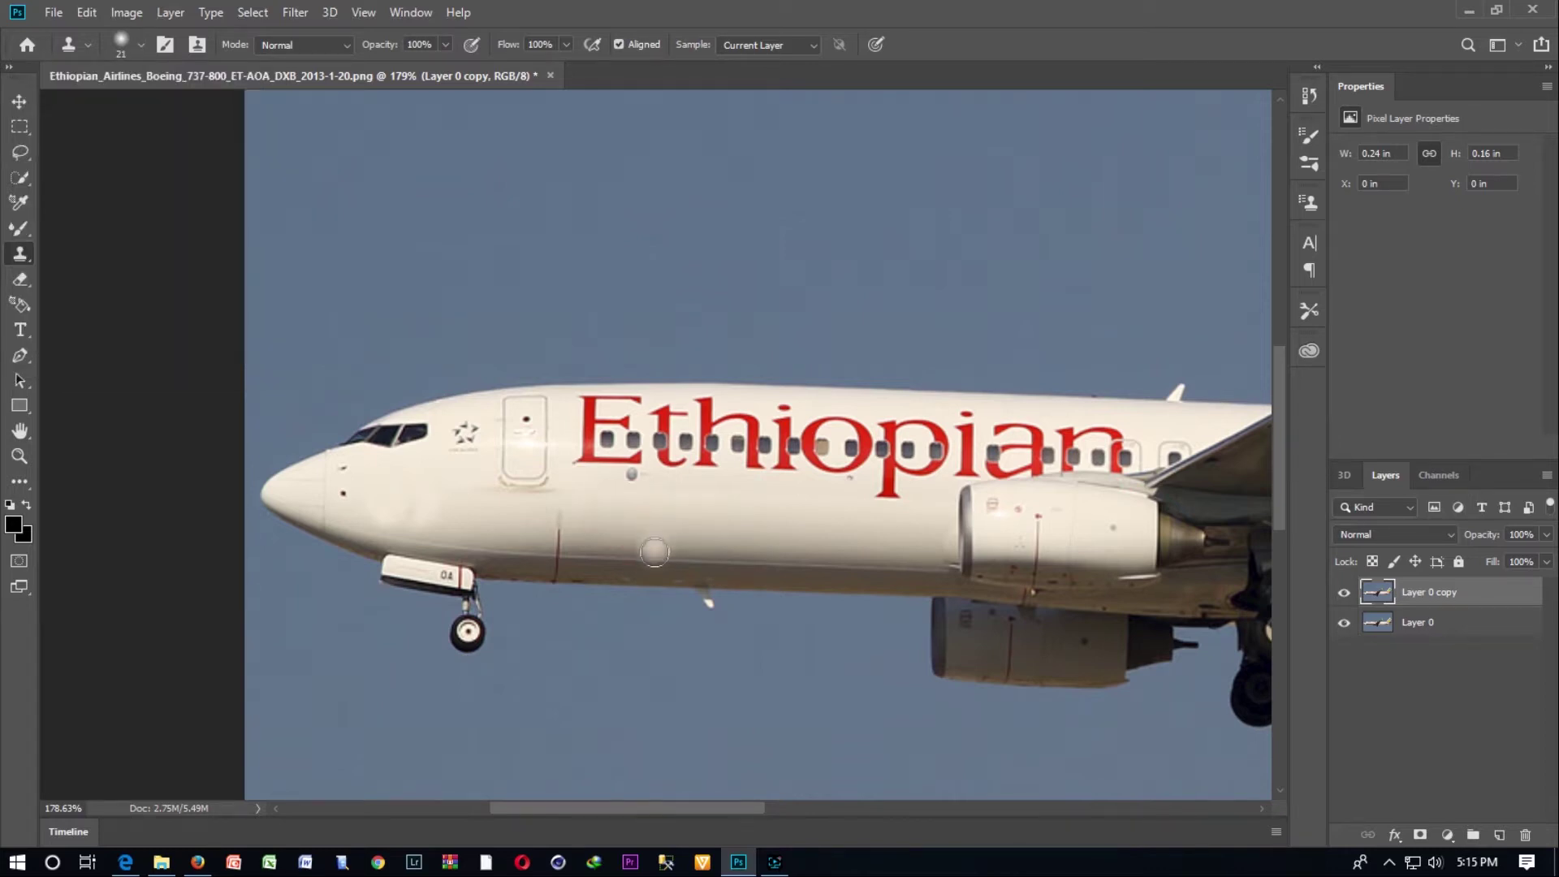
{"action": "left_click", "coordinate": [652, 550]}
{"action": "key", "text": "ctrl+z"}
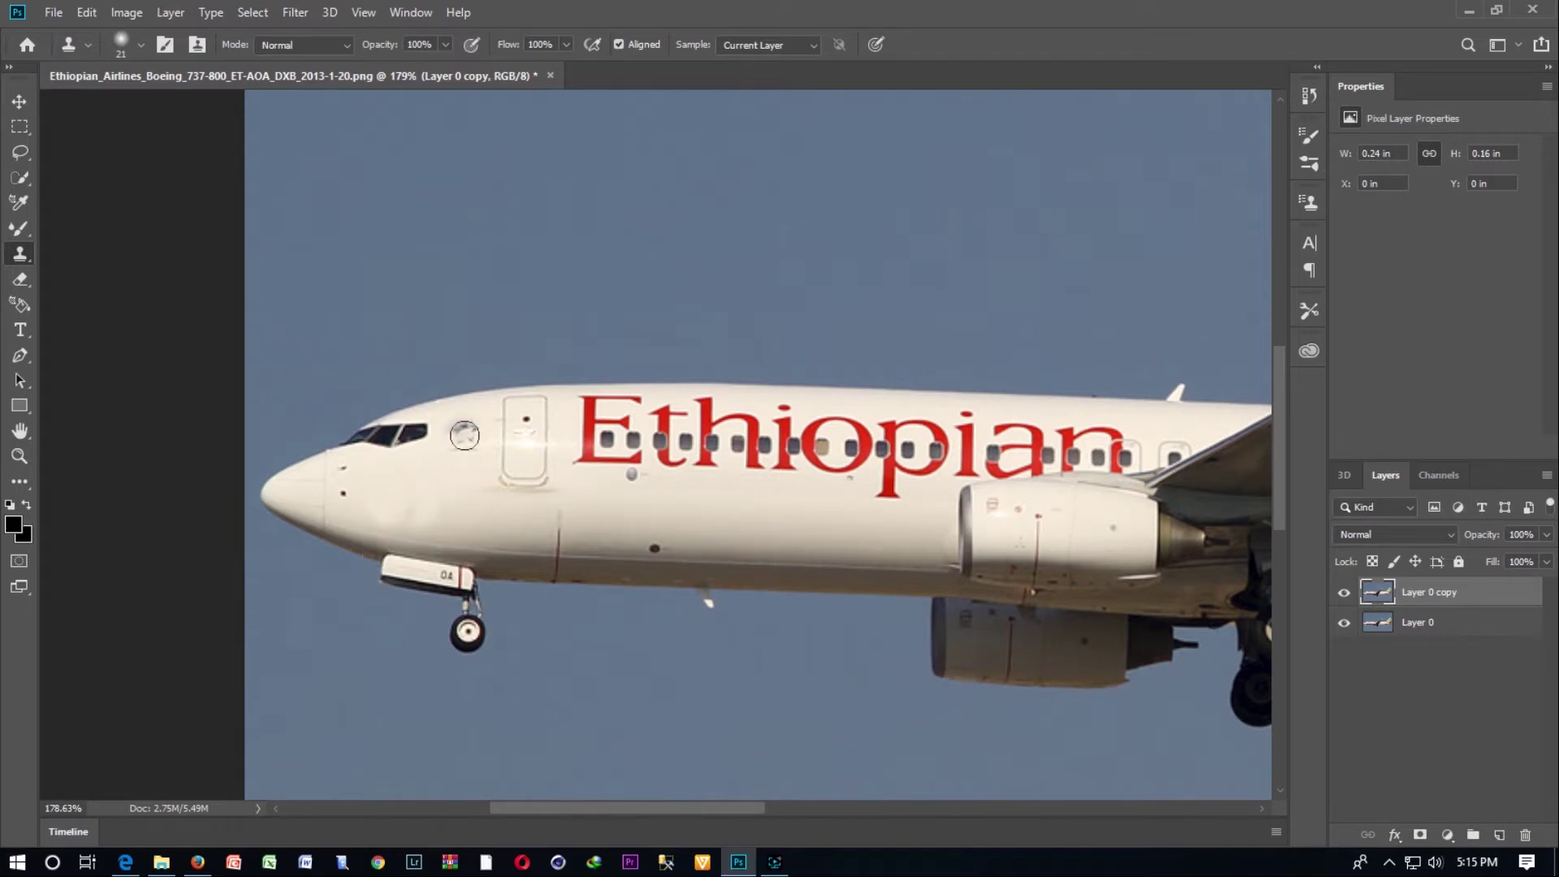
{"action": "key", "text": "ctrl+z"}
Sample fuselage below the star logo and paint the star out
{"action": "left_click", "coordinate": [460, 469]}
{"action": "left_click", "coordinate": [453, 459]}
{"action": "left_click", "coordinate": [453, 460]}
{"action": "left_click", "coordinate": [456, 434]}
Clone sky over the nose-gear wheel, then hide Layer 0 copy to compare with the original
{"action": "left_click", "coordinate": [511, 637], "text": "alt"}
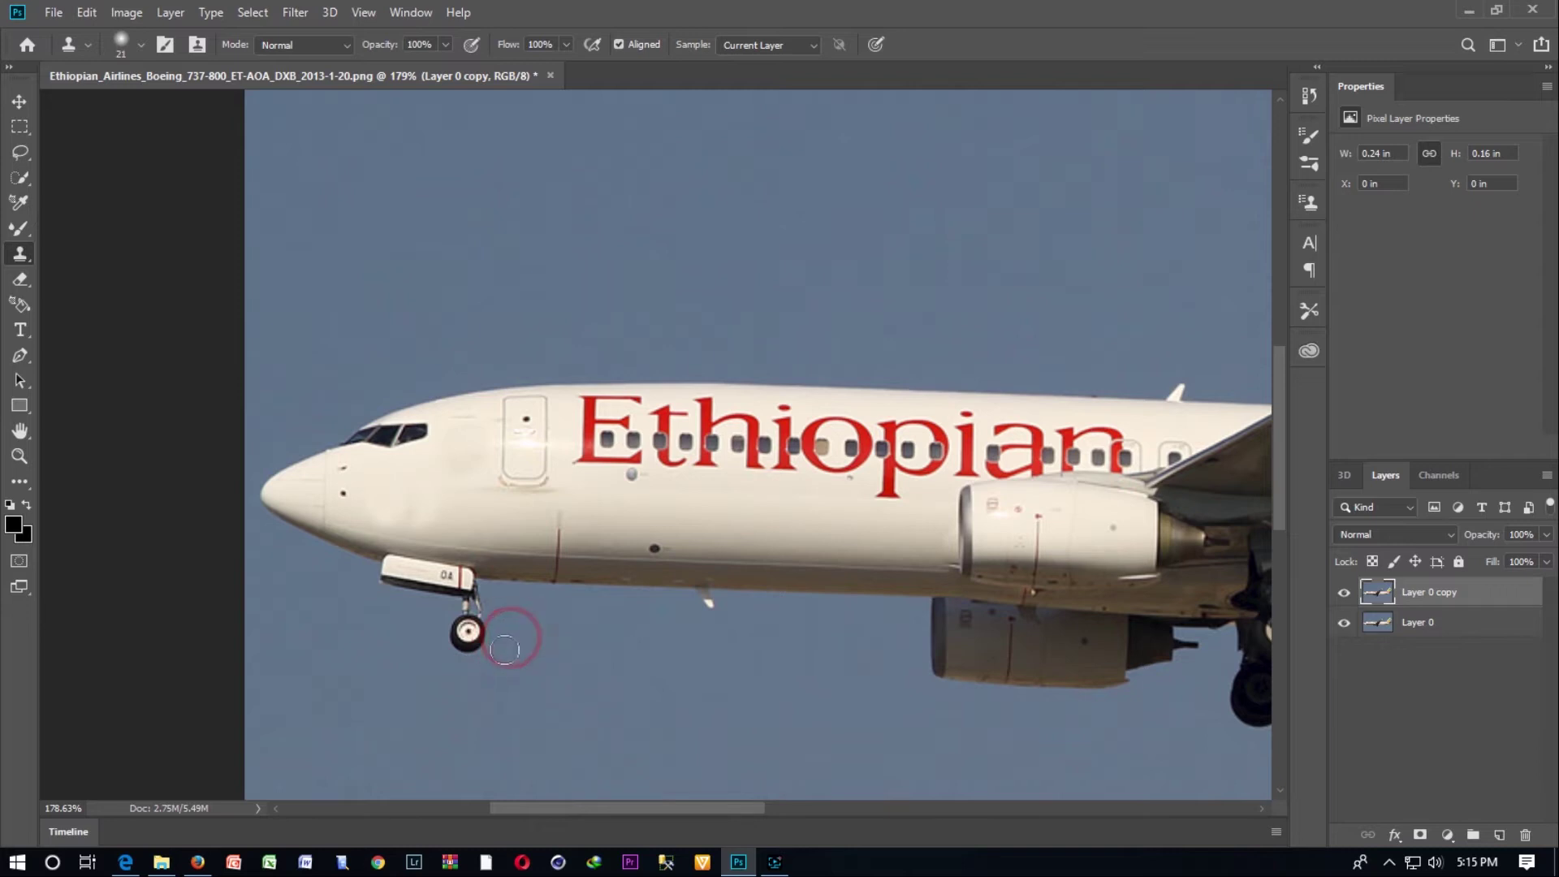
{"action": "left_click_drag", "start_coordinate": [486, 661], "coordinate": [478, 633]}
{"action": "left_click", "coordinate": [522, 649], "text": "alt"}
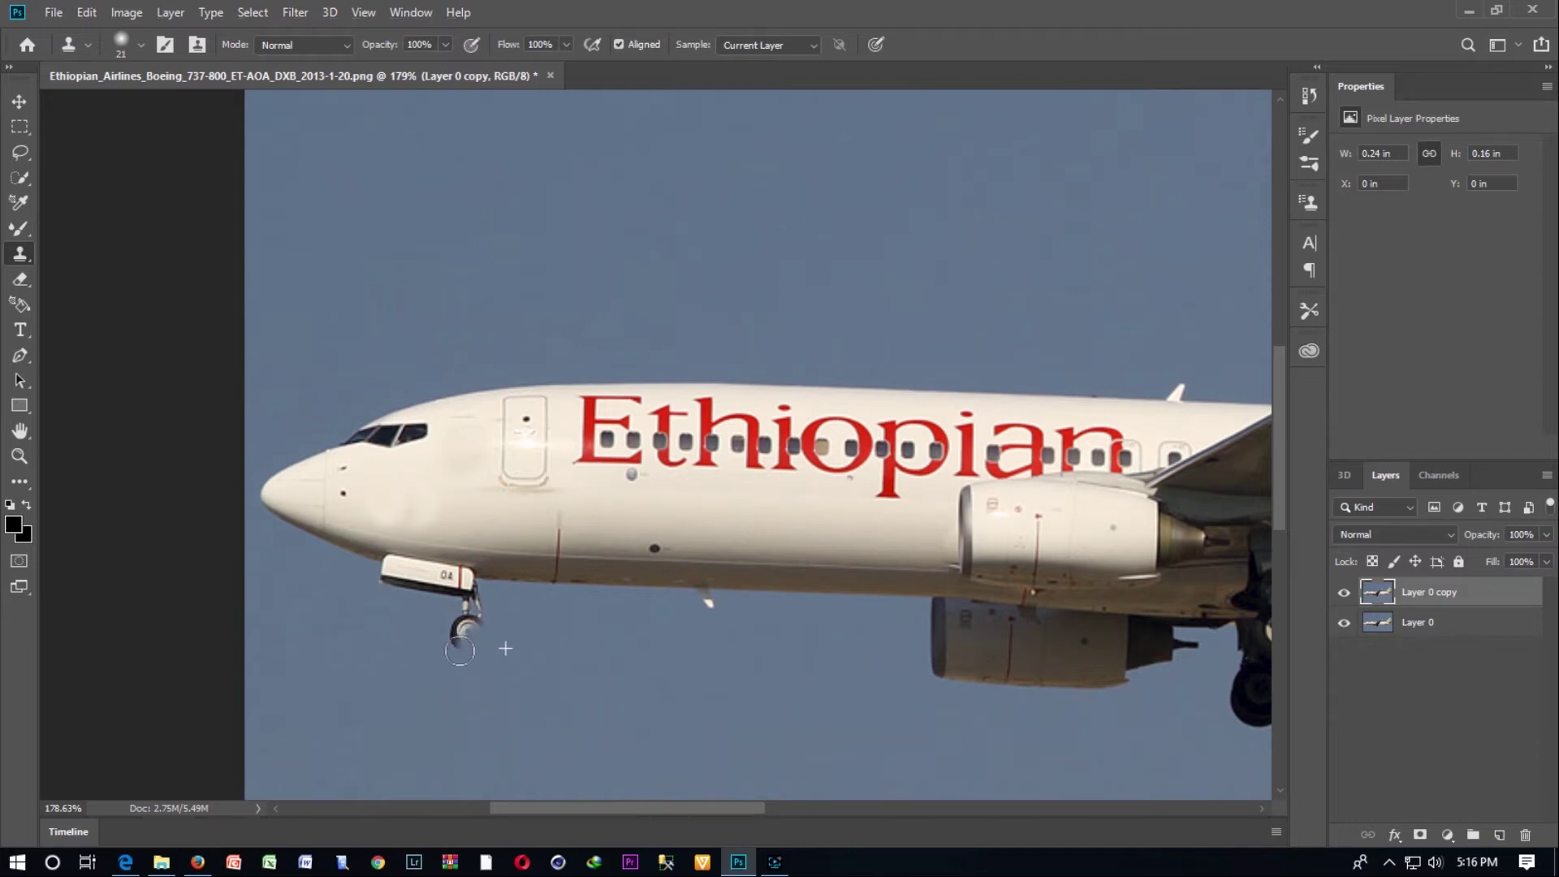
{"action": "left_click", "coordinate": [504, 701], "text": "alt"}
{"action": "mouse_move", "coordinate": [451, 663]}
{"action": "left_mouse_down"}
{"action": "mouse_move", "coordinate": [444, 644]}
{"action": "mouse_move", "coordinate": [471, 632]}
{"action": "left_mouse_up"}
{"action": "left_click", "coordinate": [1344, 597]}
Show Layer 0 copy again and clone clean skin over the pink Amharic letters on the rear fuselage
{"action": "left_click", "coordinate": [1344, 593]}
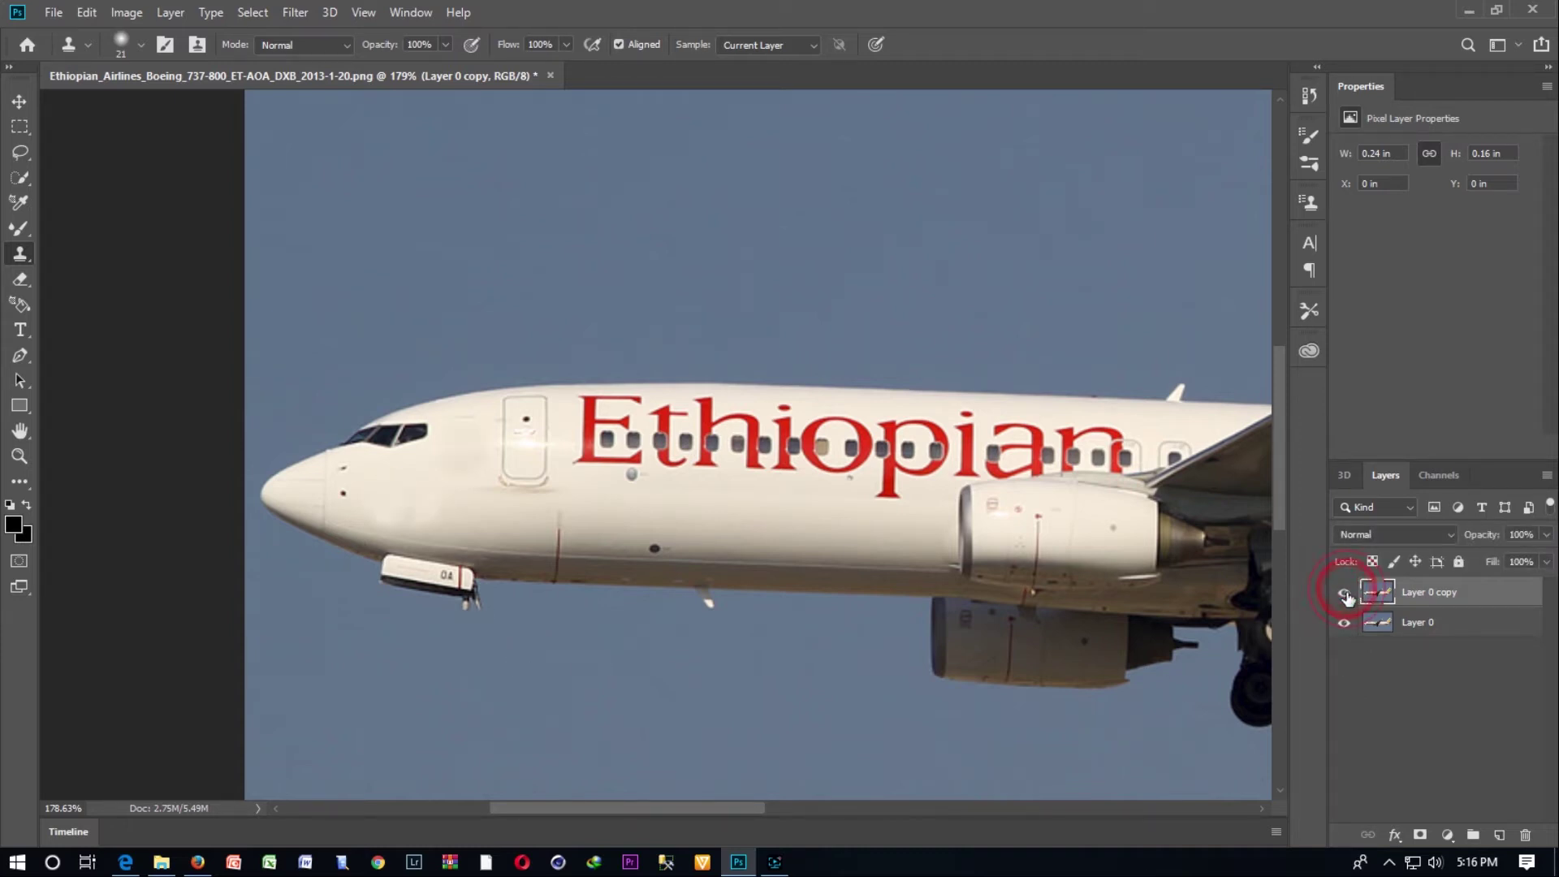
{"action": "scroll", "coordinate": [517, 392], "scroll_direction": "down", "scroll_amount": 2}
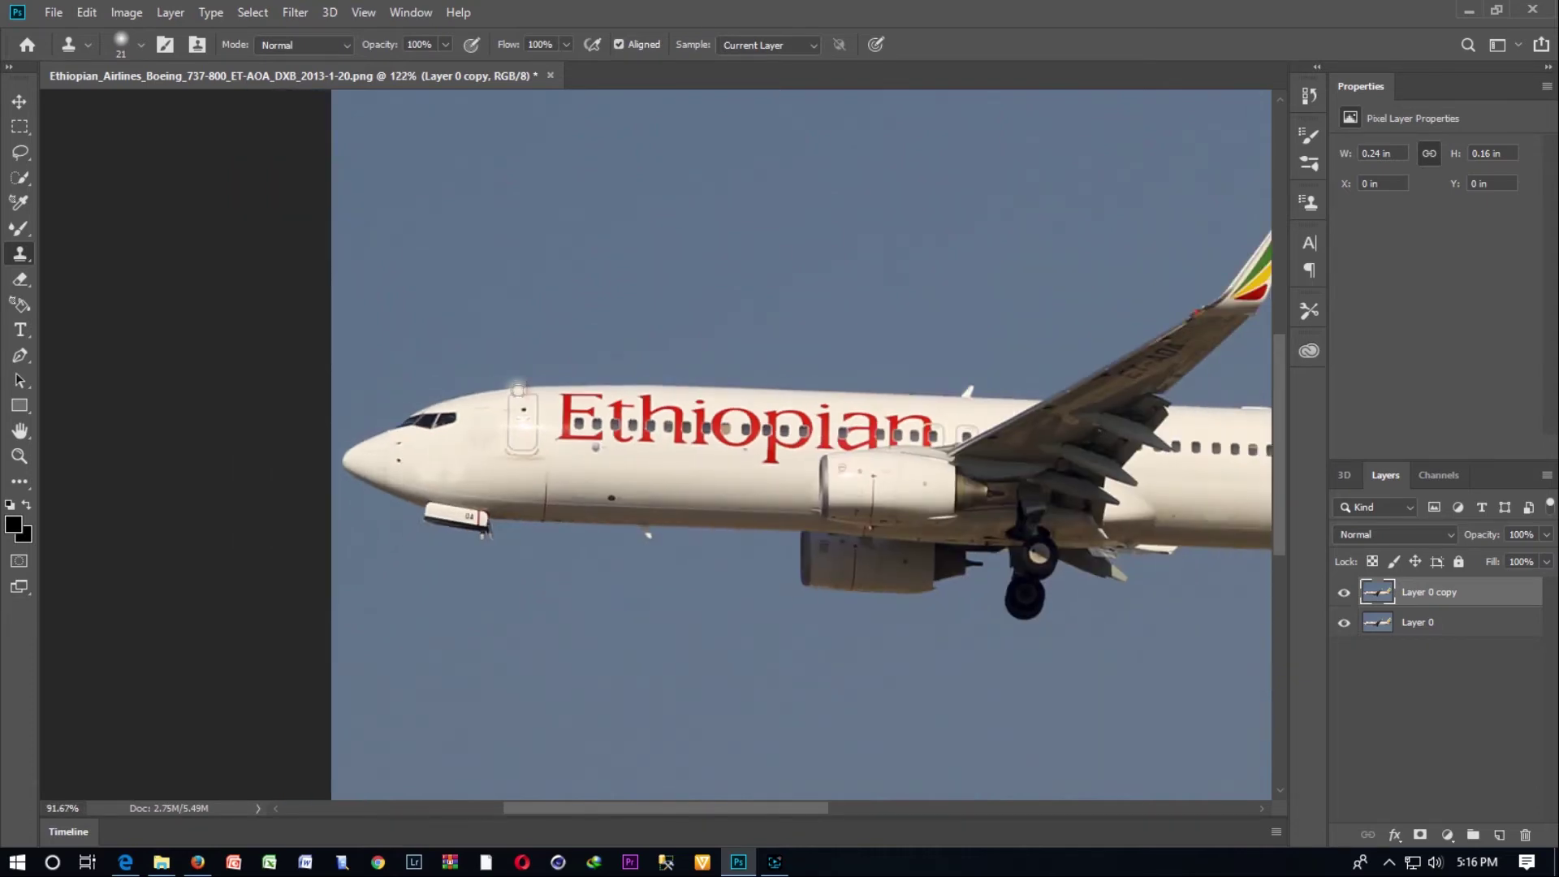
{"action": "scroll", "coordinate": [552, 406], "scroll_direction": "down", "scroll_amount": 2}
{"action": "scroll", "coordinate": [574, 415], "scroll_direction": "down", "scroll_amount": 1}
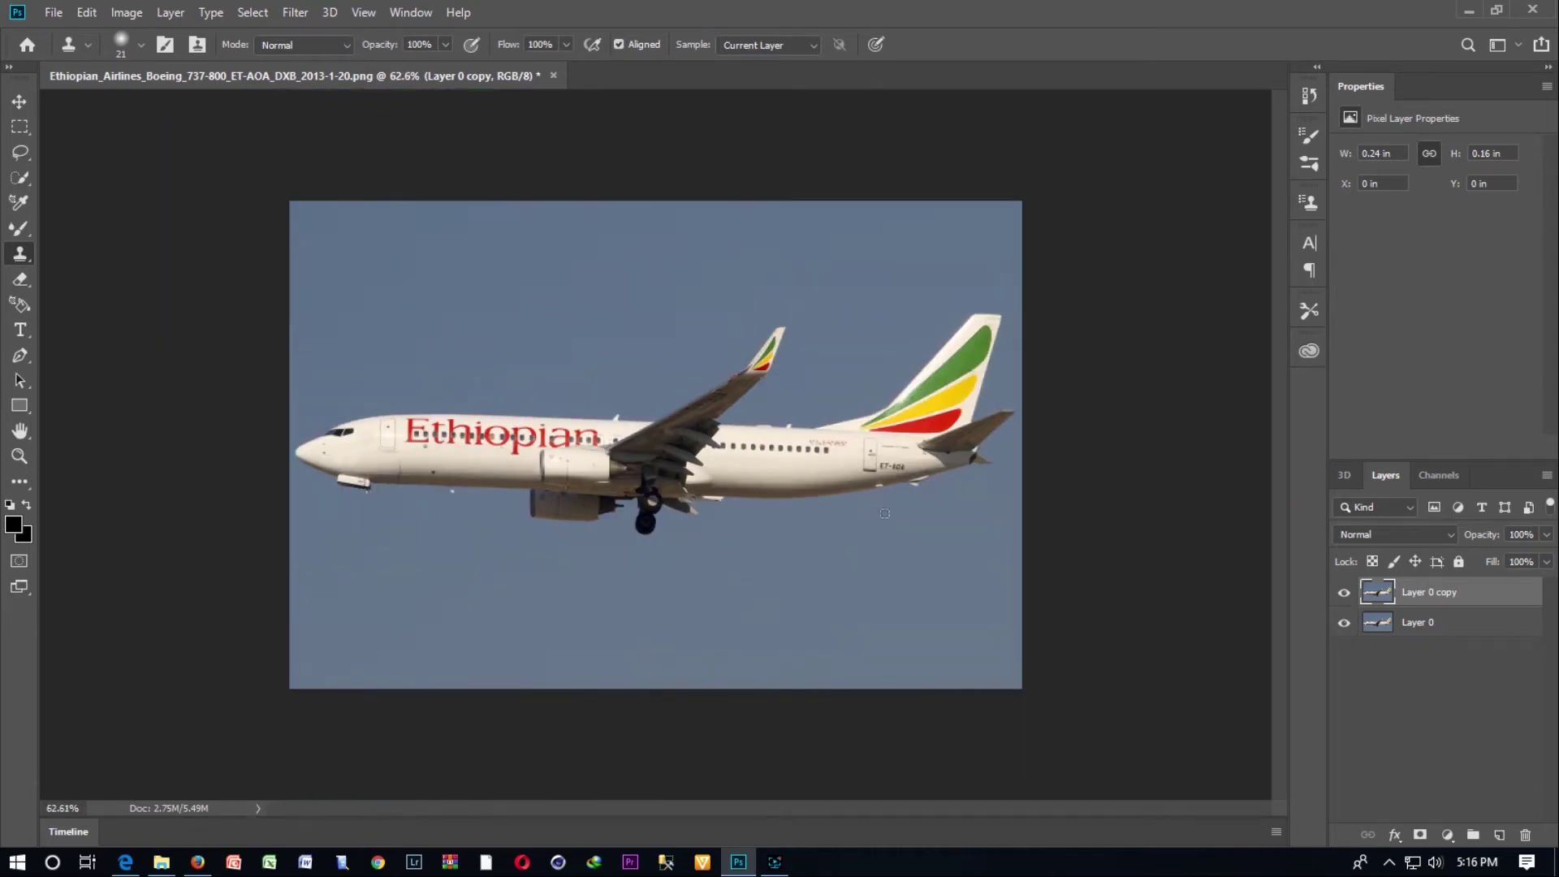
{"action": "scroll", "coordinate": [899, 506], "scroll_direction": "up", "scroll_amount": 1}
{"action": "scroll", "coordinate": [899, 506], "scroll_direction": "up", "scroll_amount": 1}
{"action": "scroll", "coordinate": [901, 504], "scroll_direction": "up", "scroll_amount": 1}
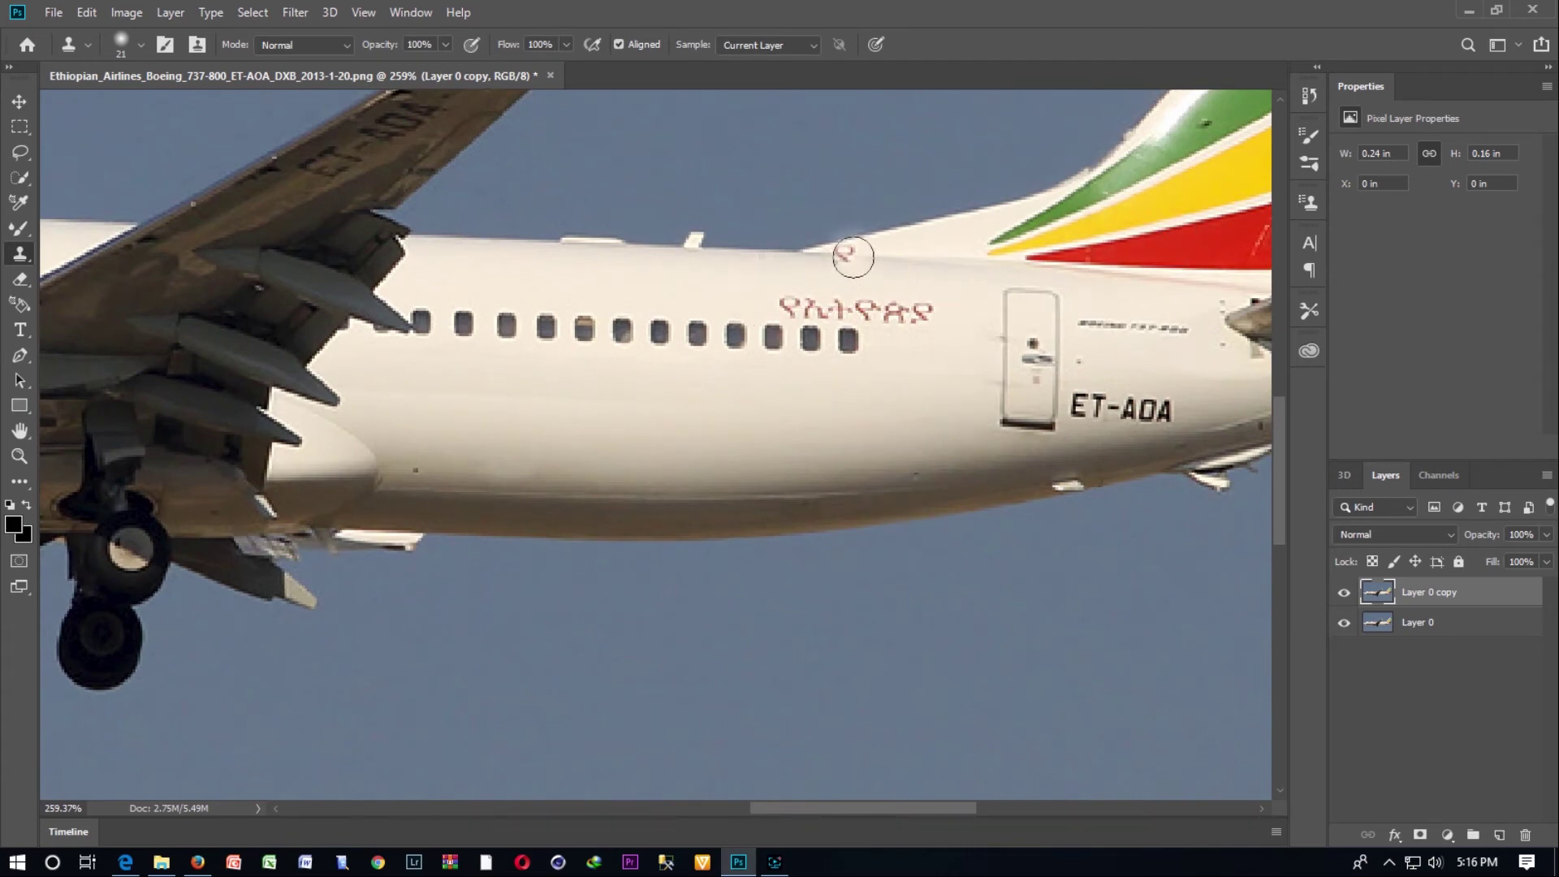
{"action": "left_click", "coordinate": [821, 270], "text": "alt"}
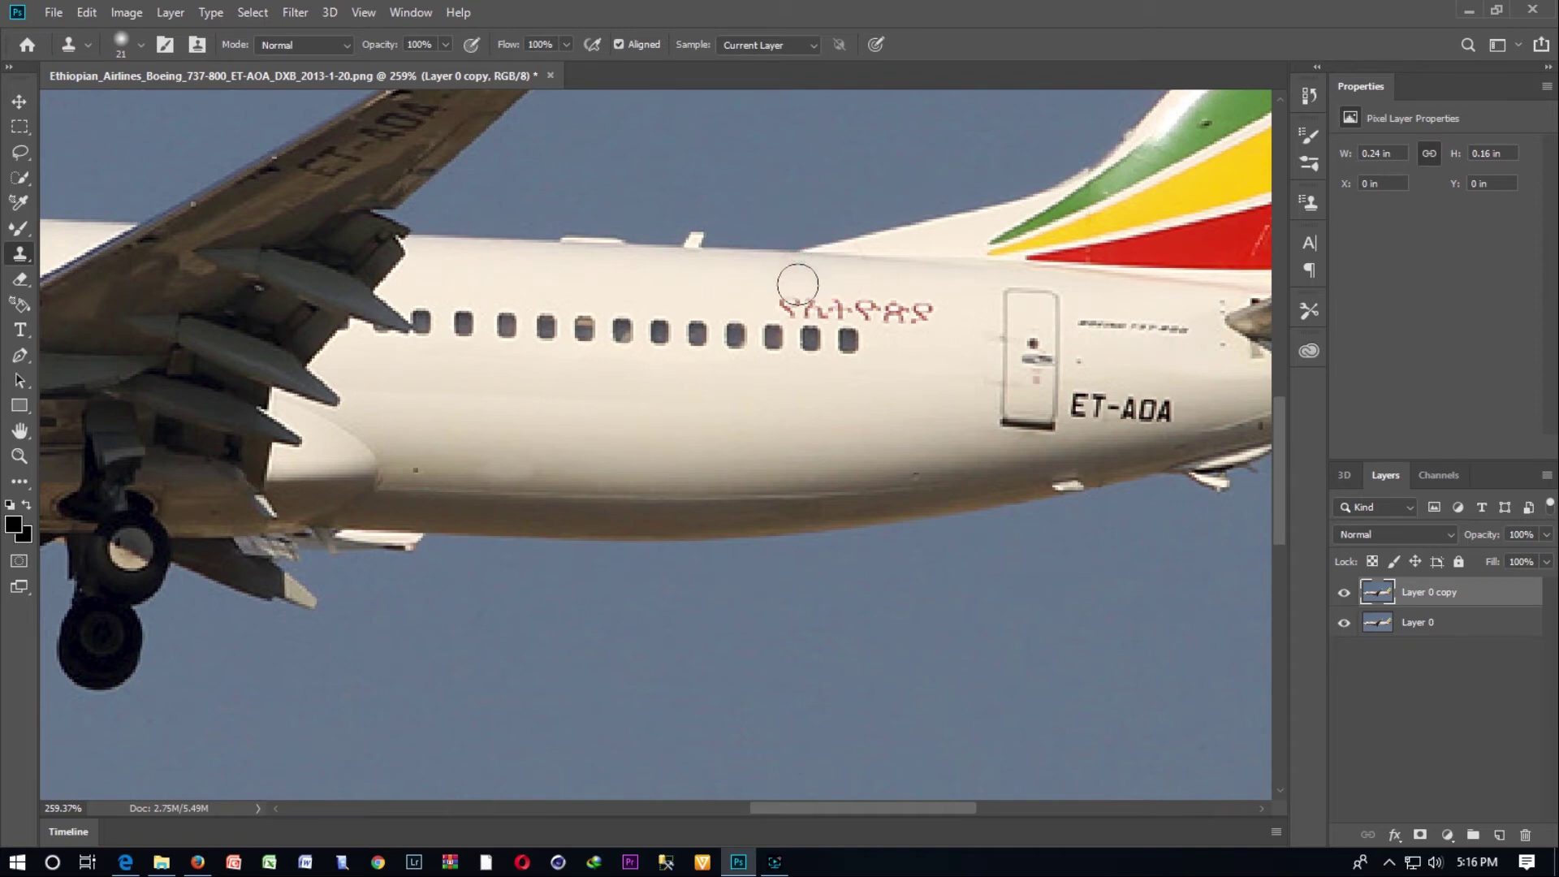
{"action": "left_click_drag", "start_coordinate": [793, 288], "coordinate": [903, 300]}
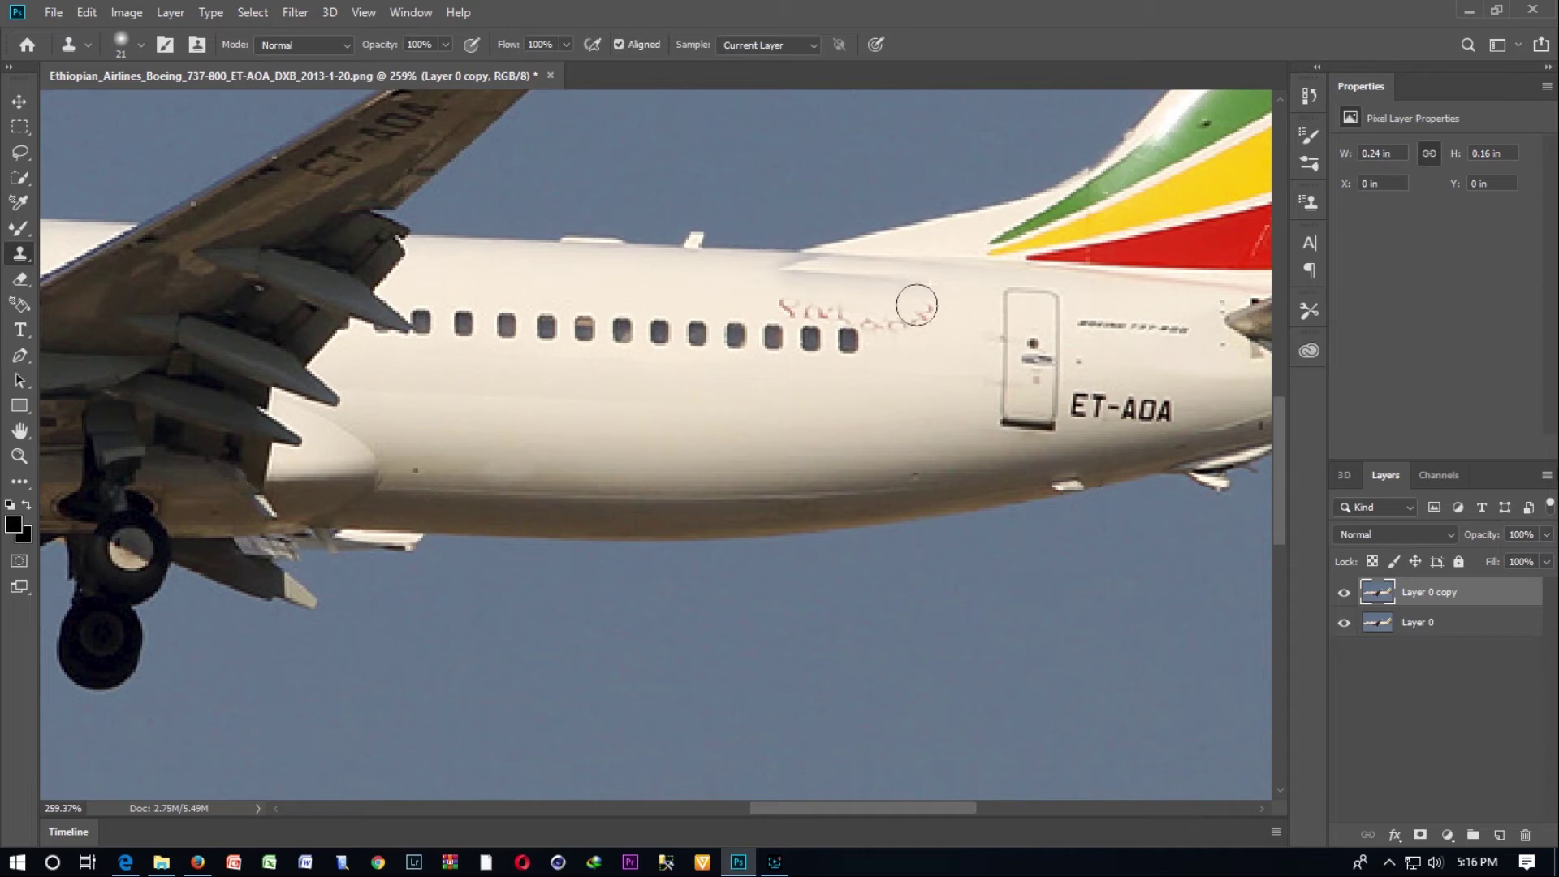
{"action": "left_click_drag", "start_coordinate": [945, 304], "coordinate": [927, 299]}
Resample clean skin and clear the faint letter traces above the rear windows
{"action": "left_click", "coordinate": [953, 337], "text": "alt"}
{"action": "mouse_move", "coordinate": [905, 347]}
{"action": "left_mouse_down"}
{"action": "mouse_move", "coordinate": [891, 307]}
{"action": "mouse_move", "coordinate": [824, 297]}
{"action": "left_mouse_up"}
{"action": "left_click", "coordinate": [924, 302], "text": "alt"}
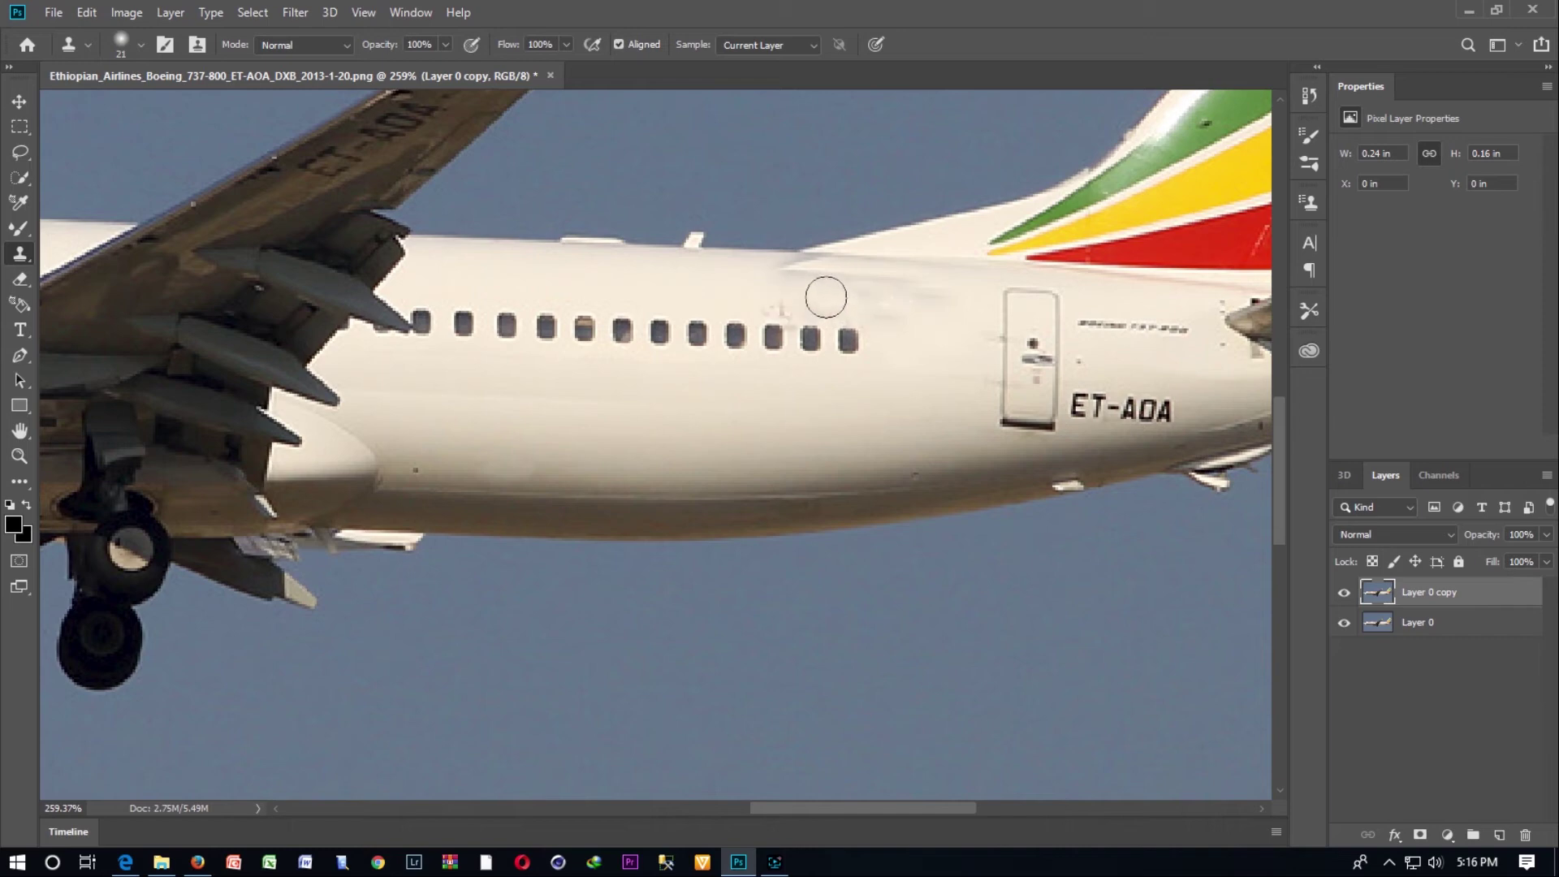
{"action": "left_click", "coordinate": [718, 279], "text": "alt"}
{"action": "left_click_drag", "start_coordinate": [773, 296], "coordinate": [782, 303]}
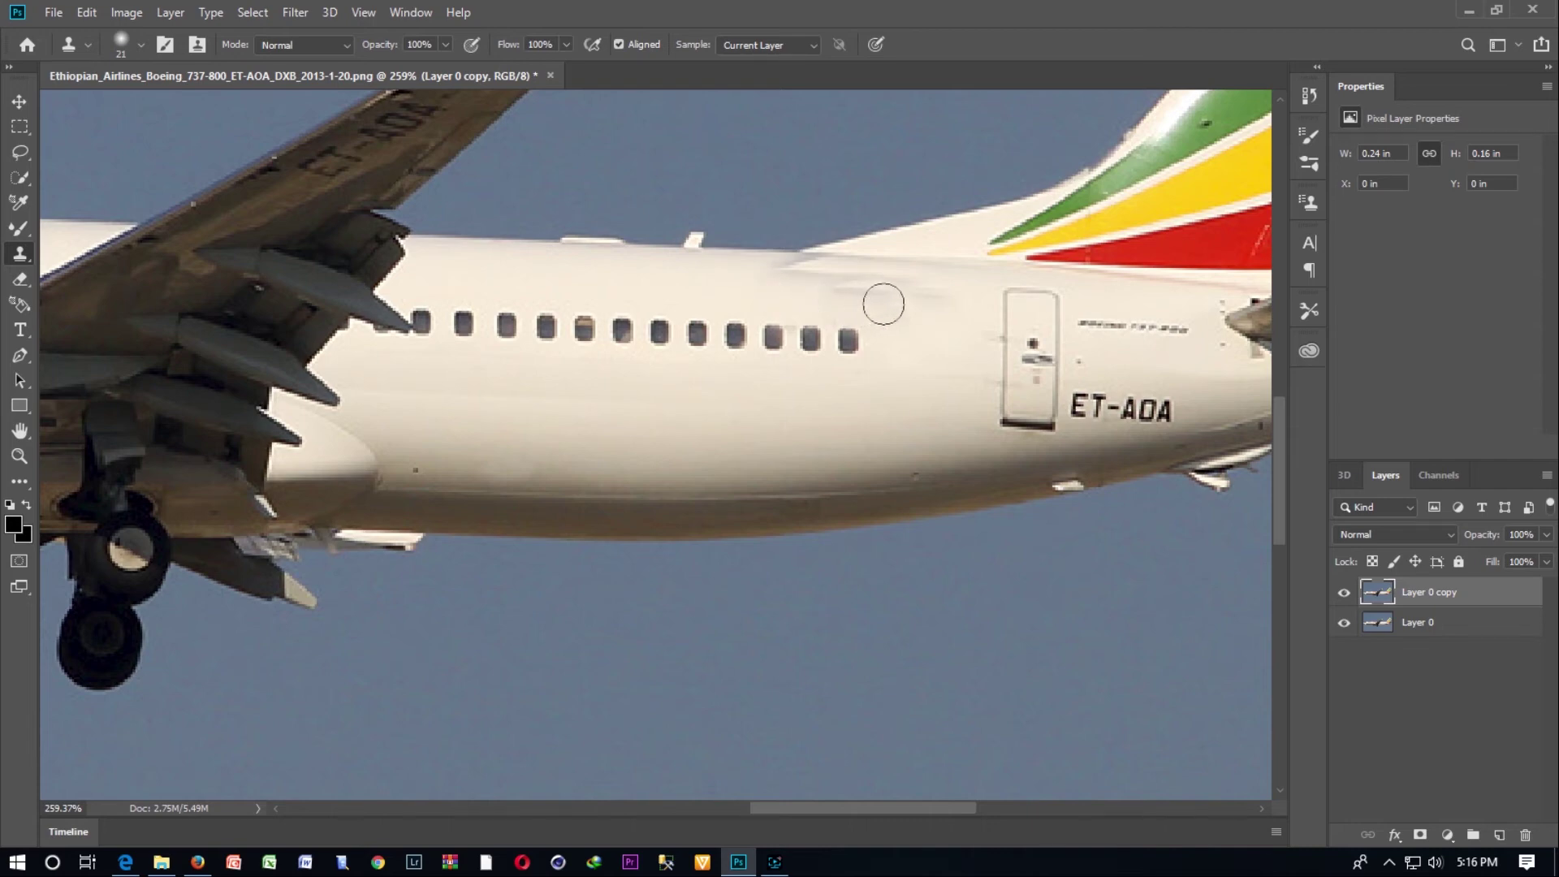
{"action": "scroll", "coordinate": [884, 303], "scroll_direction": "down", "scroll_amount": 2}
Compare Layer 0 copy with the original, then clone over the forward door's lower part
{"action": "left_click", "coordinate": [1344, 597]}
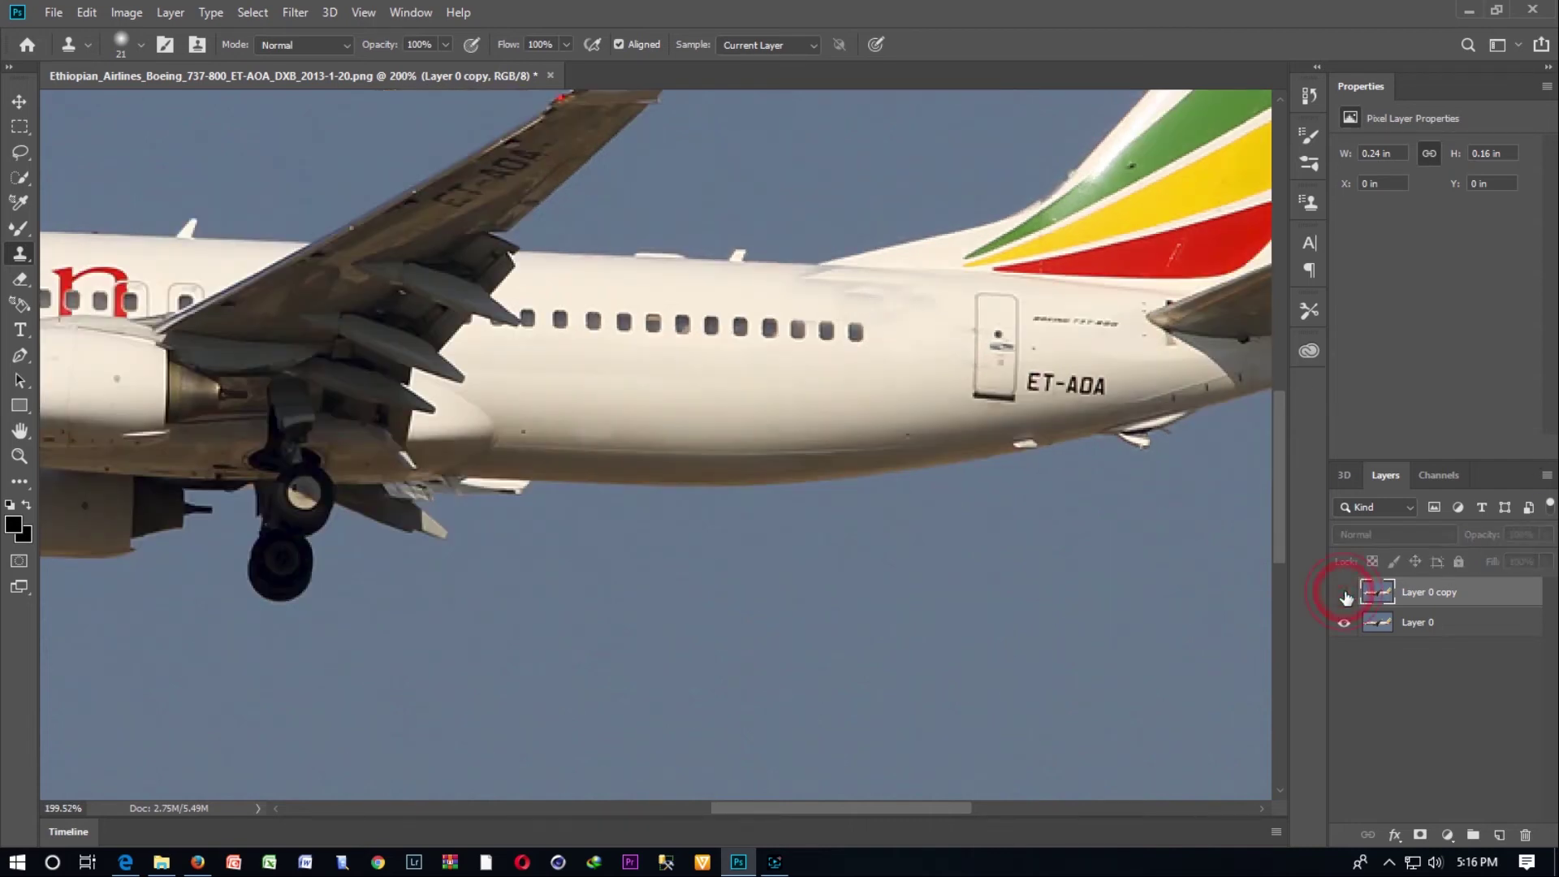
{"action": "left_click", "coordinate": [1345, 597]}
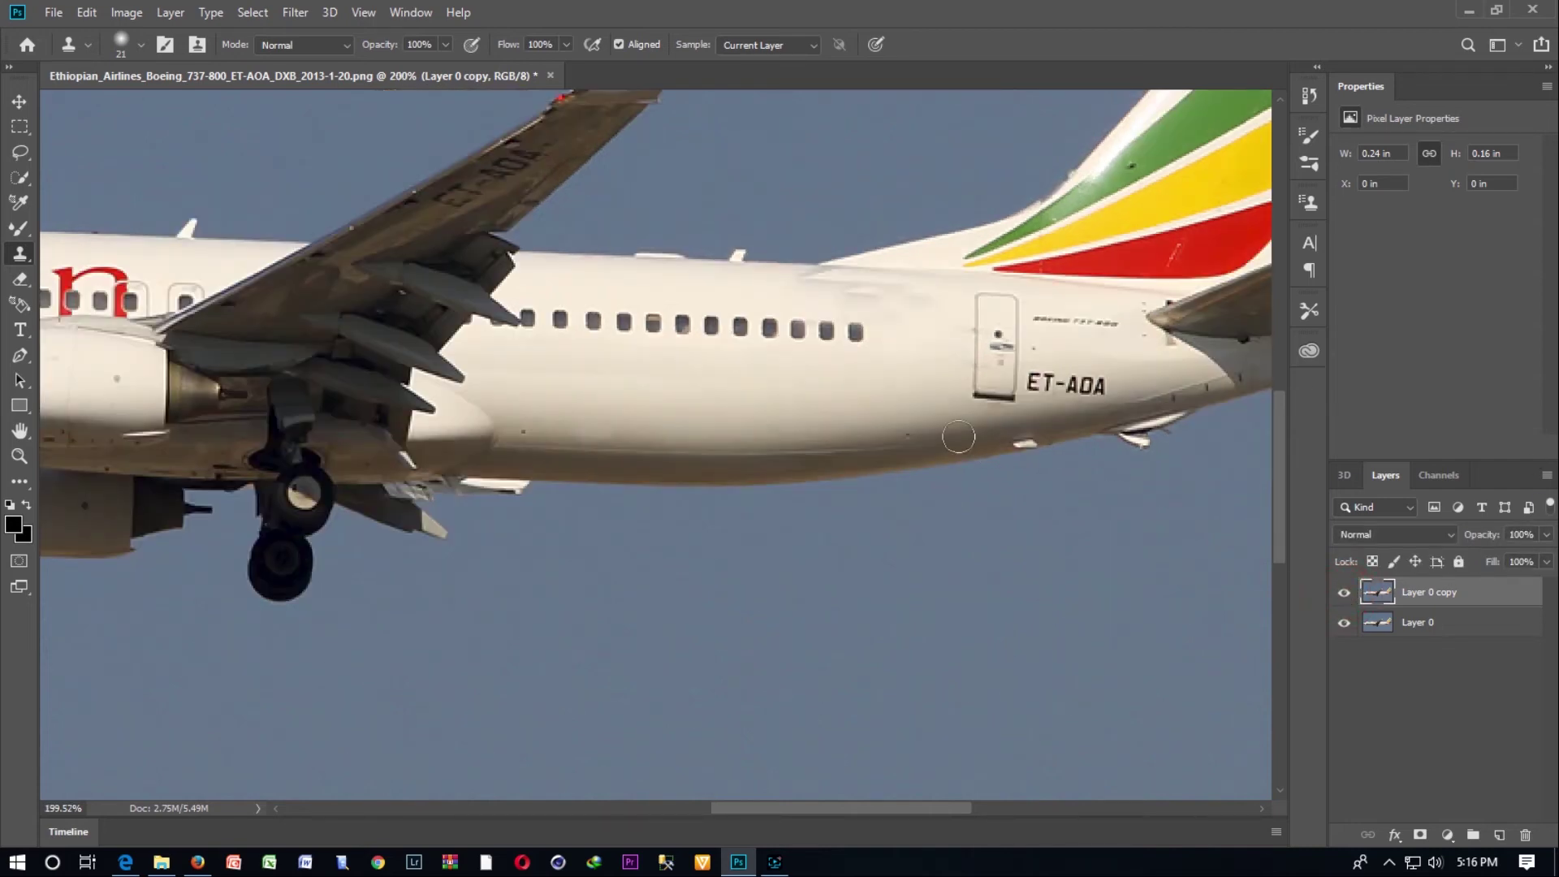
{"action": "scroll", "coordinate": [942, 406], "scroll_direction": "down", "scroll_amount": 3}
{"action": "scroll", "coordinate": [938, 400], "scroll_direction": "down", "scroll_amount": 1}
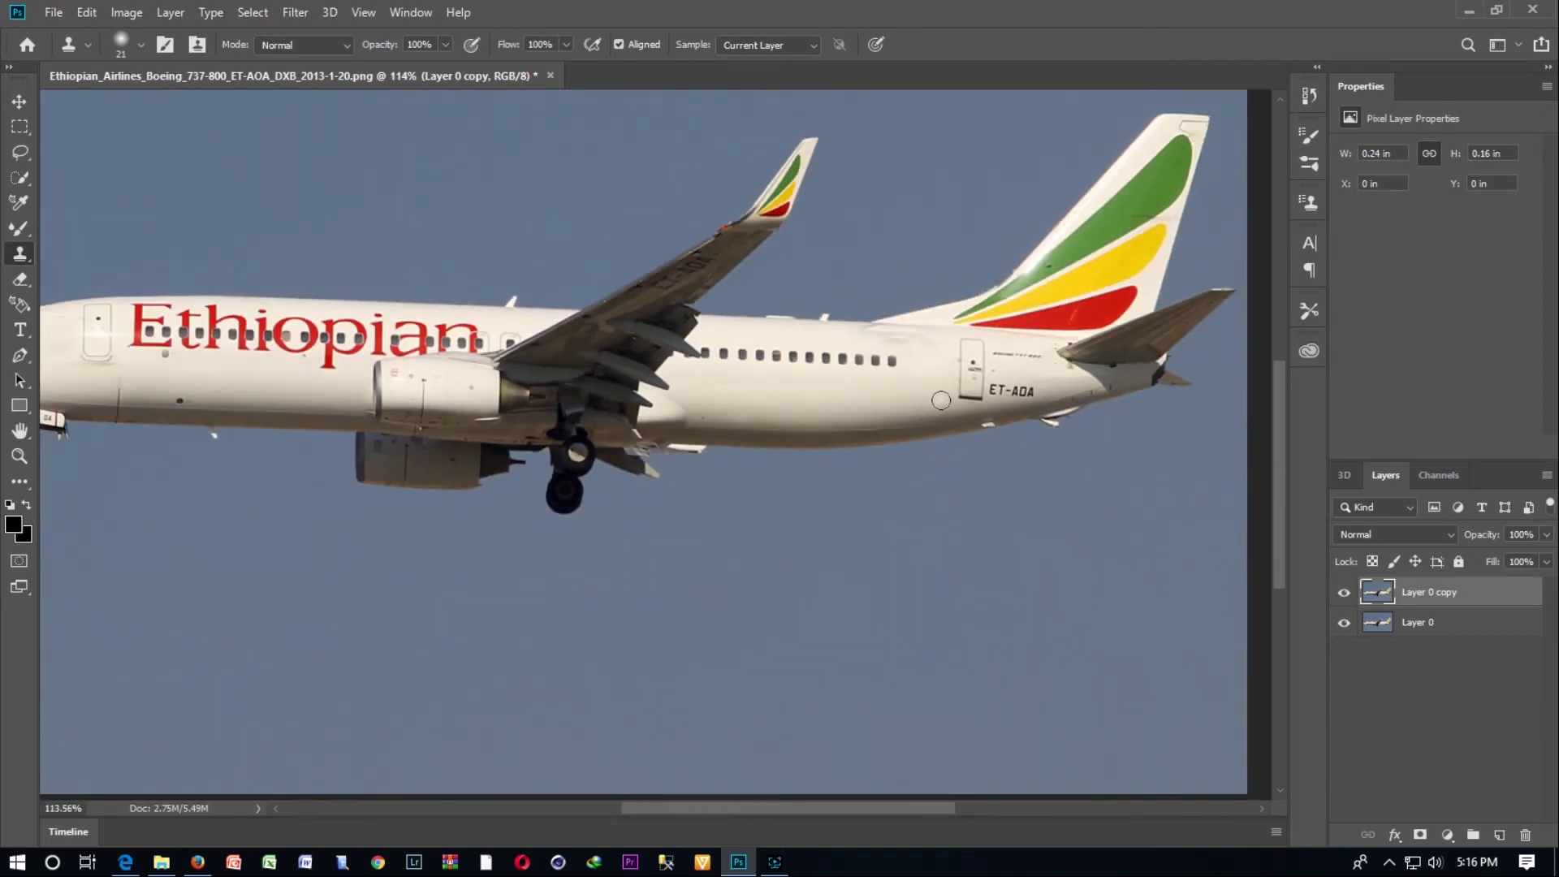
{"action": "scroll", "coordinate": [125, 361], "scroll_direction": "up", "scroll_amount": 2}
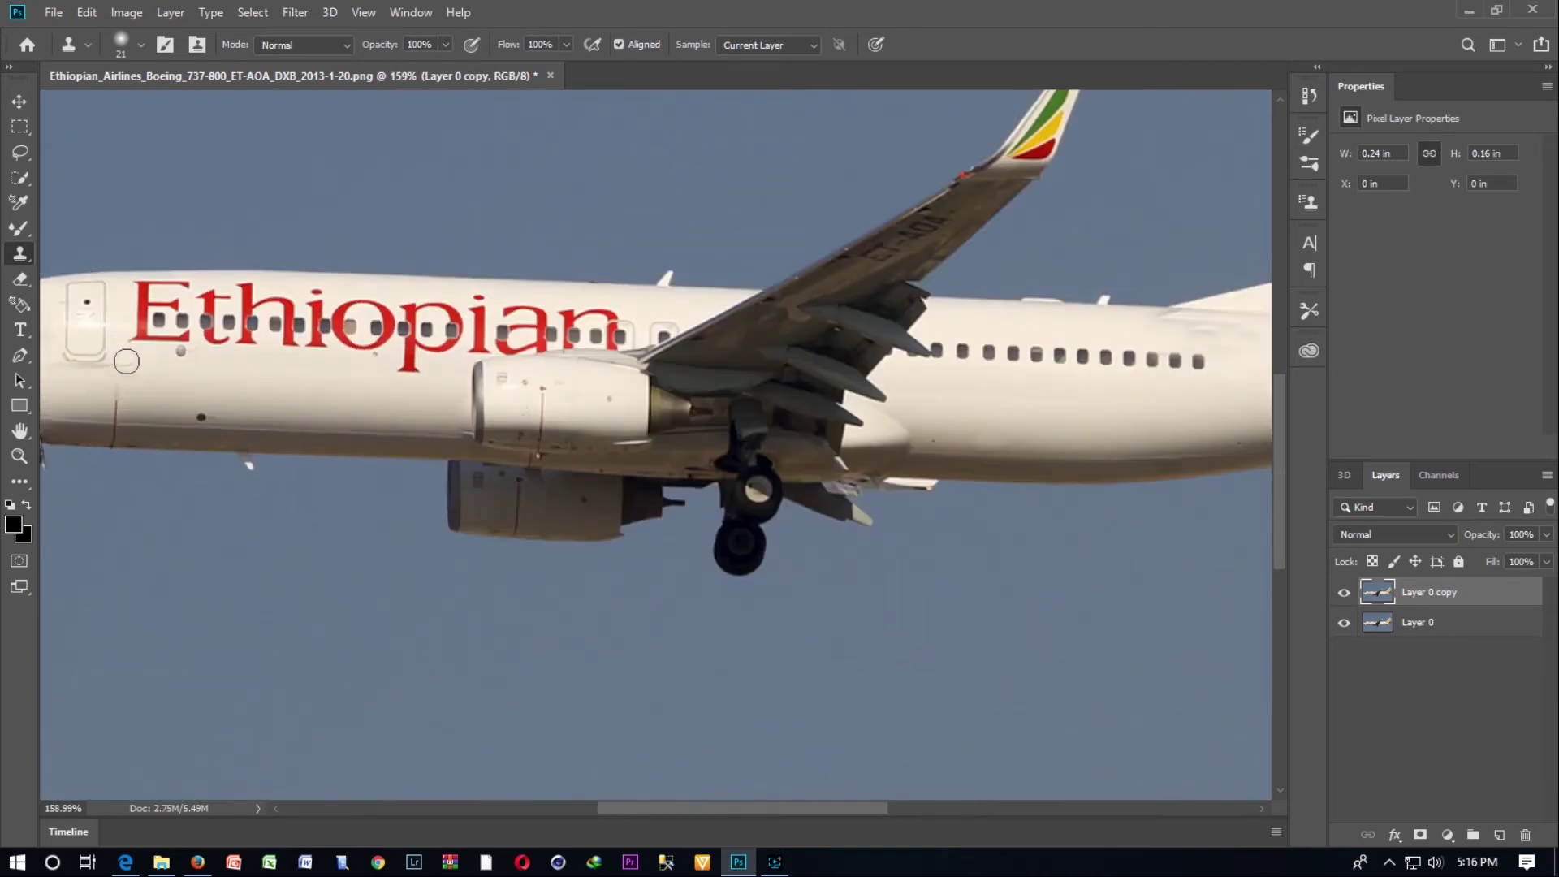
{"action": "left_click_drag", "start_coordinate": [126, 362], "coordinate": [455, 359]}
{"action": "scroll", "coordinate": [442, 349], "scroll_direction": "up", "scroll_amount": 2}
{"action": "scroll", "coordinate": [437, 338], "scroll_direction": "up", "scroll_amount": 2}
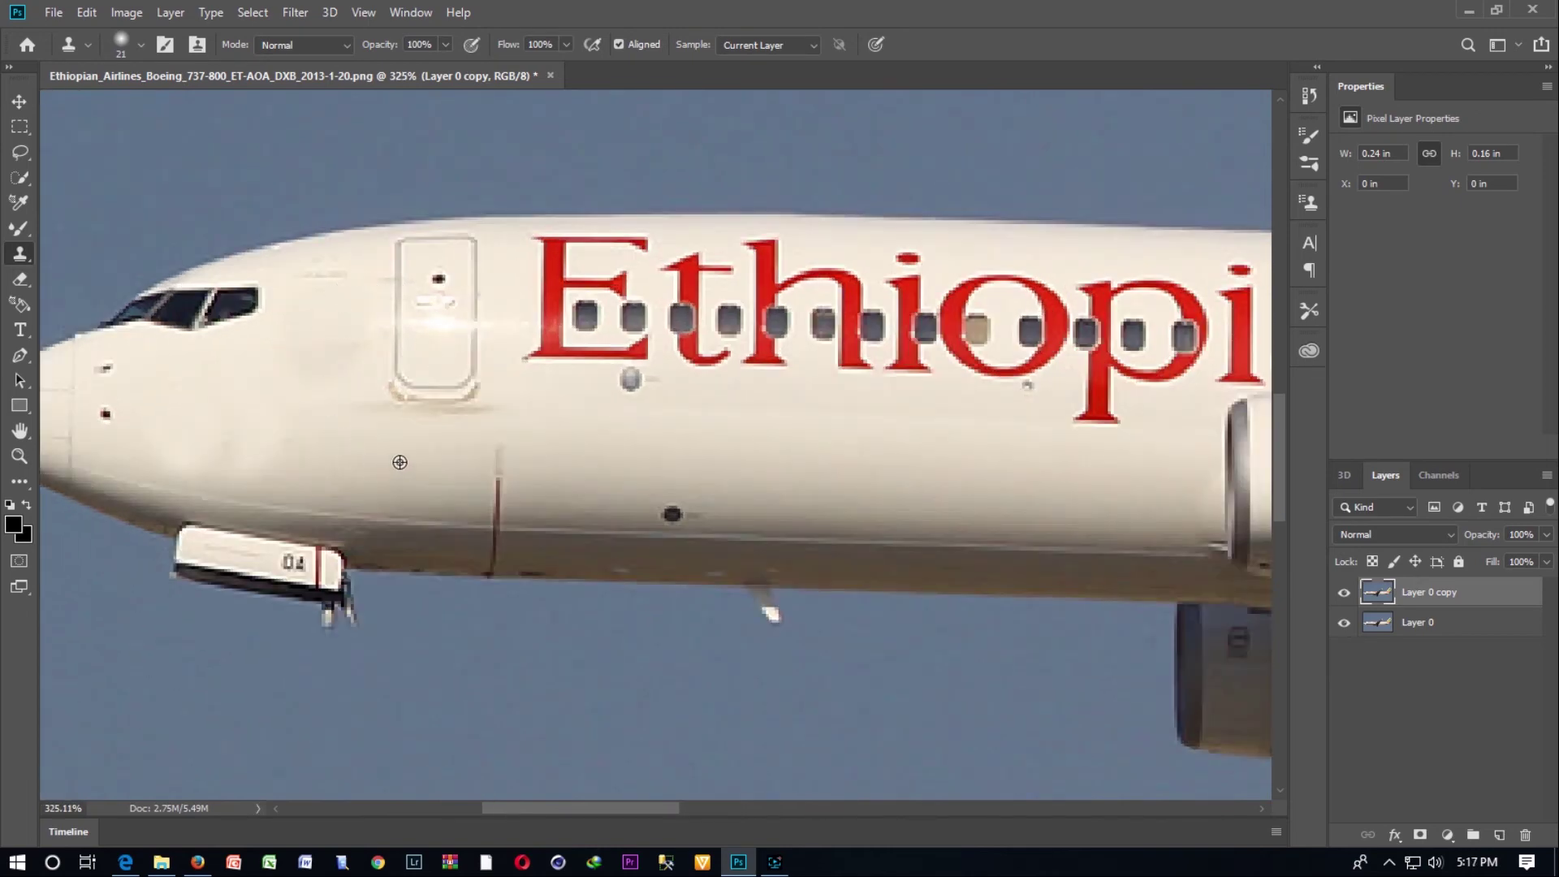
{"action": "left_click", "coordinate": [326, 358], "text": "alt"}
{"action": "mouse_move", "coordinate": [372, 355]}
{"action": "left_mouse_down"}
{"action": "mouse_move", "coordinate": [441, 367]}
{"action": "mouse_move", "coordinate": [364, 378]}
{"action": "mouse_move", "coordinate": [372, 403]}
{"action": "mouse_move", "coordinate": [463, 400]}
{"action": "mouse_move", "coordinate": [491, 373]}
{"action": "left_mouse_up"}
{"action": "mouse_move", "coordinate": [374, 376]}
{"action": "left_mouse_down"}
{"action": "mouse_move", "coordinate": [446, 375]}
{"action": "mouse_move", "coordinate": [460, 352]}
{"action": "left_mouse_up"}
Clone out the forward door's left edge, top corner and remaining marks
{"action": "left_click", "coordinate": [396, 425], "text": "alt"}
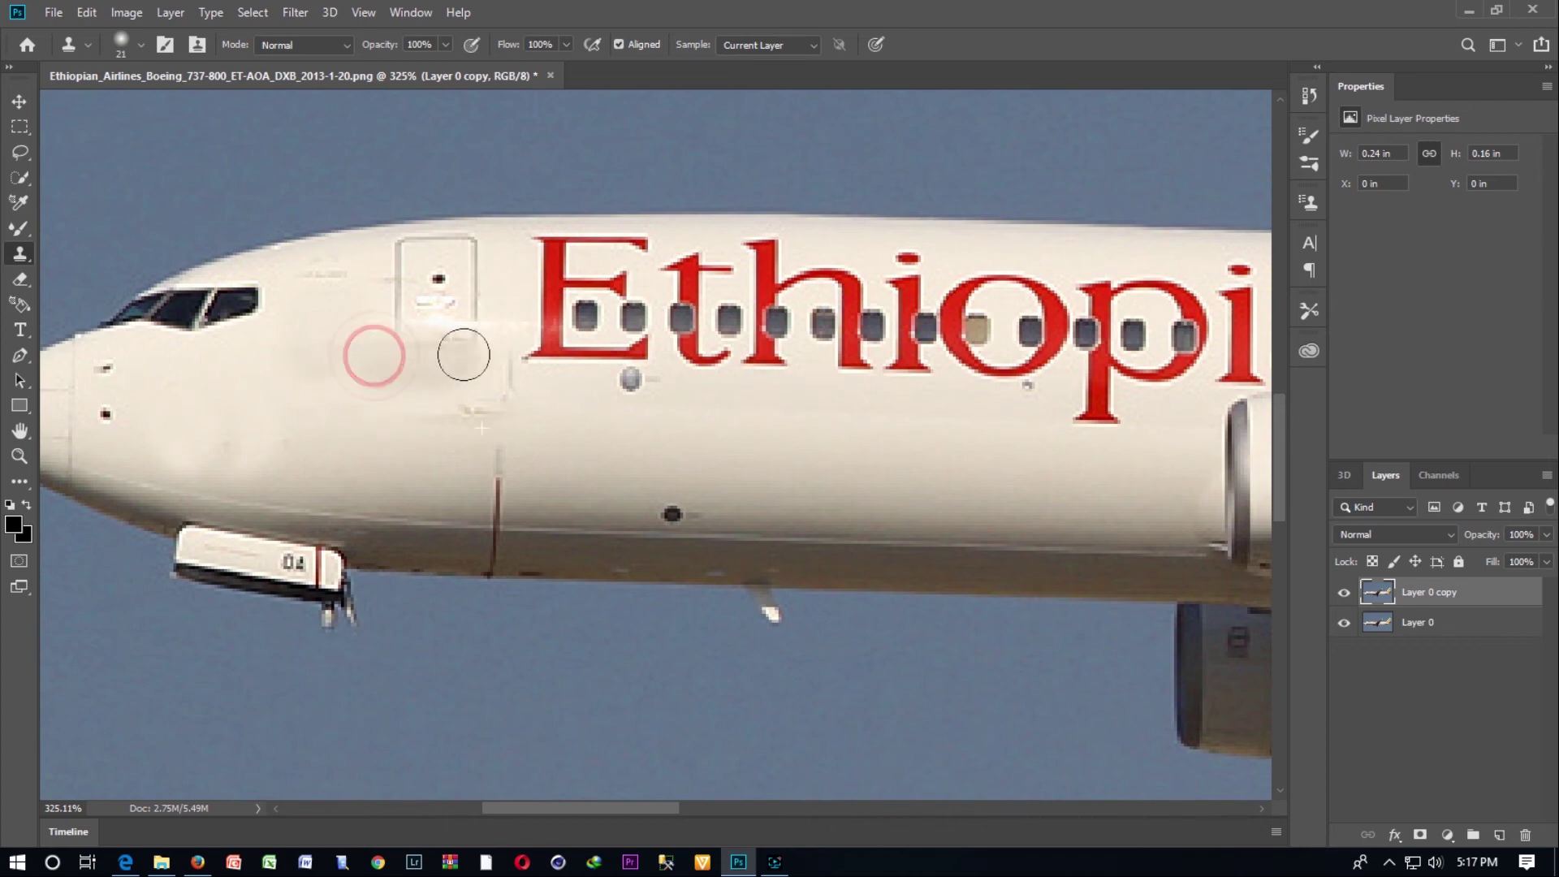
{"action": "left_click", "coordinate": [375, 383], "text": "alt"}
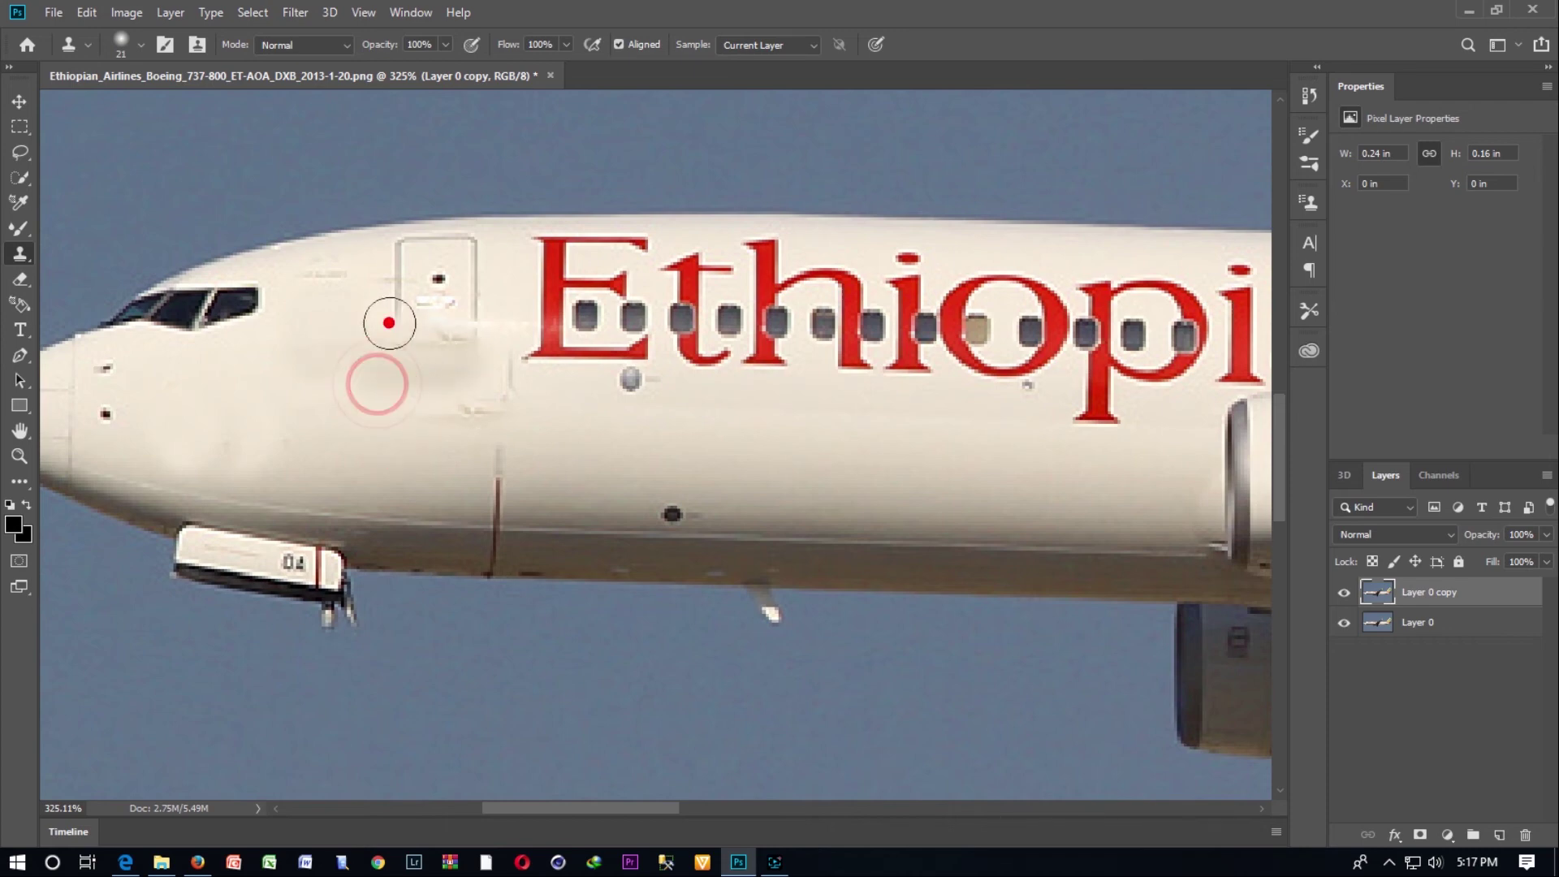
{"action": "mouse_move", "coordinate": [382, 320]}
{"action": "left_mouse_down"}
{"action": "mouse_move", "coordinate": [390, 254]}
{"action": "mouse_move", "coordinate": [394, 351]}
{"action": "left_mouse_up"}
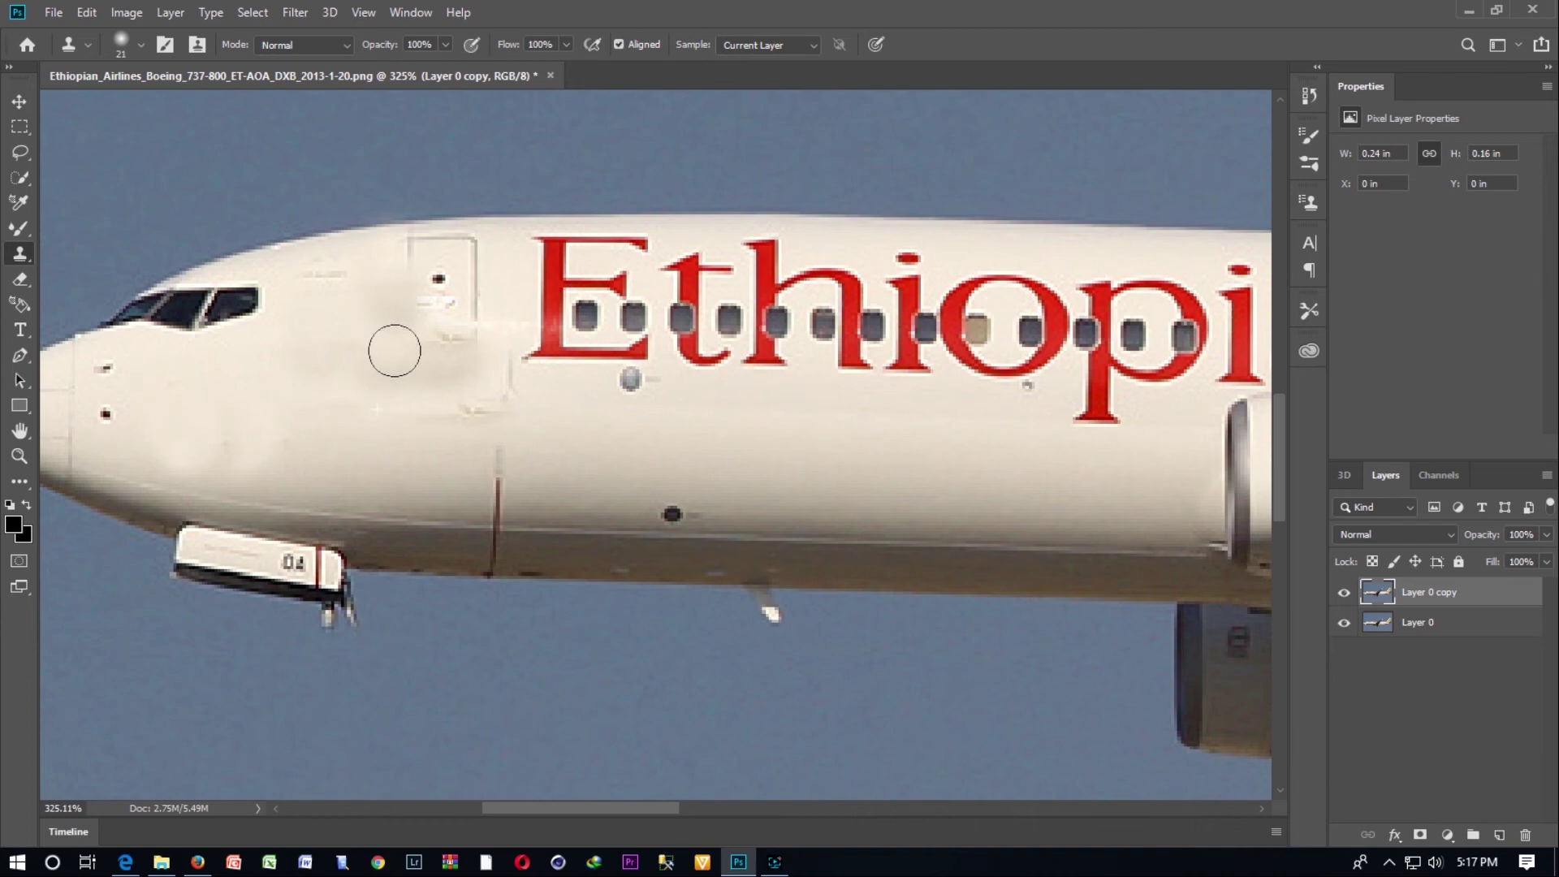
{"action": "left_click", "coordinate": [363, 307], "text": "alt"}
{"action": "mouse_move", "coordinate": [402, 252]}
{"action": "left_mouse_down"}
{"action": "mouse_move", "coordinate": [463, 252]}
{"action": "mouse_move", "coordinate": [405, 257]}
{"action": "mouse_move", "coordinate": [504, 390]}
{"action": "mouse_move", "coordinate": [437, 408]}
{"action": "left_mouse_up"}
{"action": "left_click", "coordinate": [323, 337], "text": "alt"}
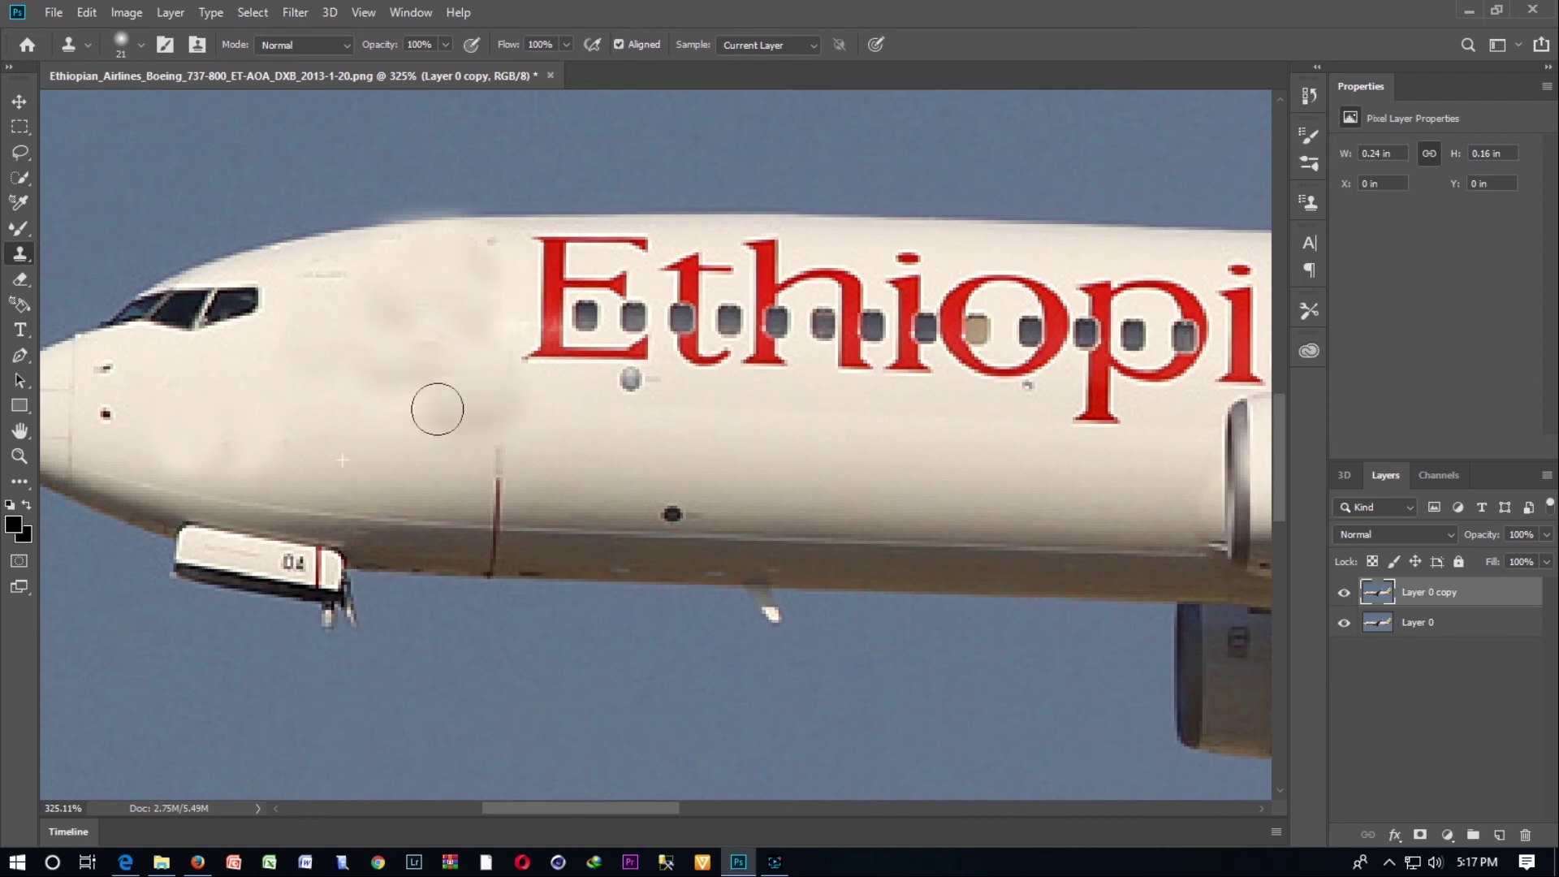
Zoom out to the whole airliner and toggle Layer 0 copy on and off, ending hidden
{"action": "scroll", "coordinate": [440, 408], "scroll_direction": "down", "scroll_amount": 2}
{"action": "scroll", "coordinate": [440, 409], "scroll_direction": "down", "scroll_amount": 2}
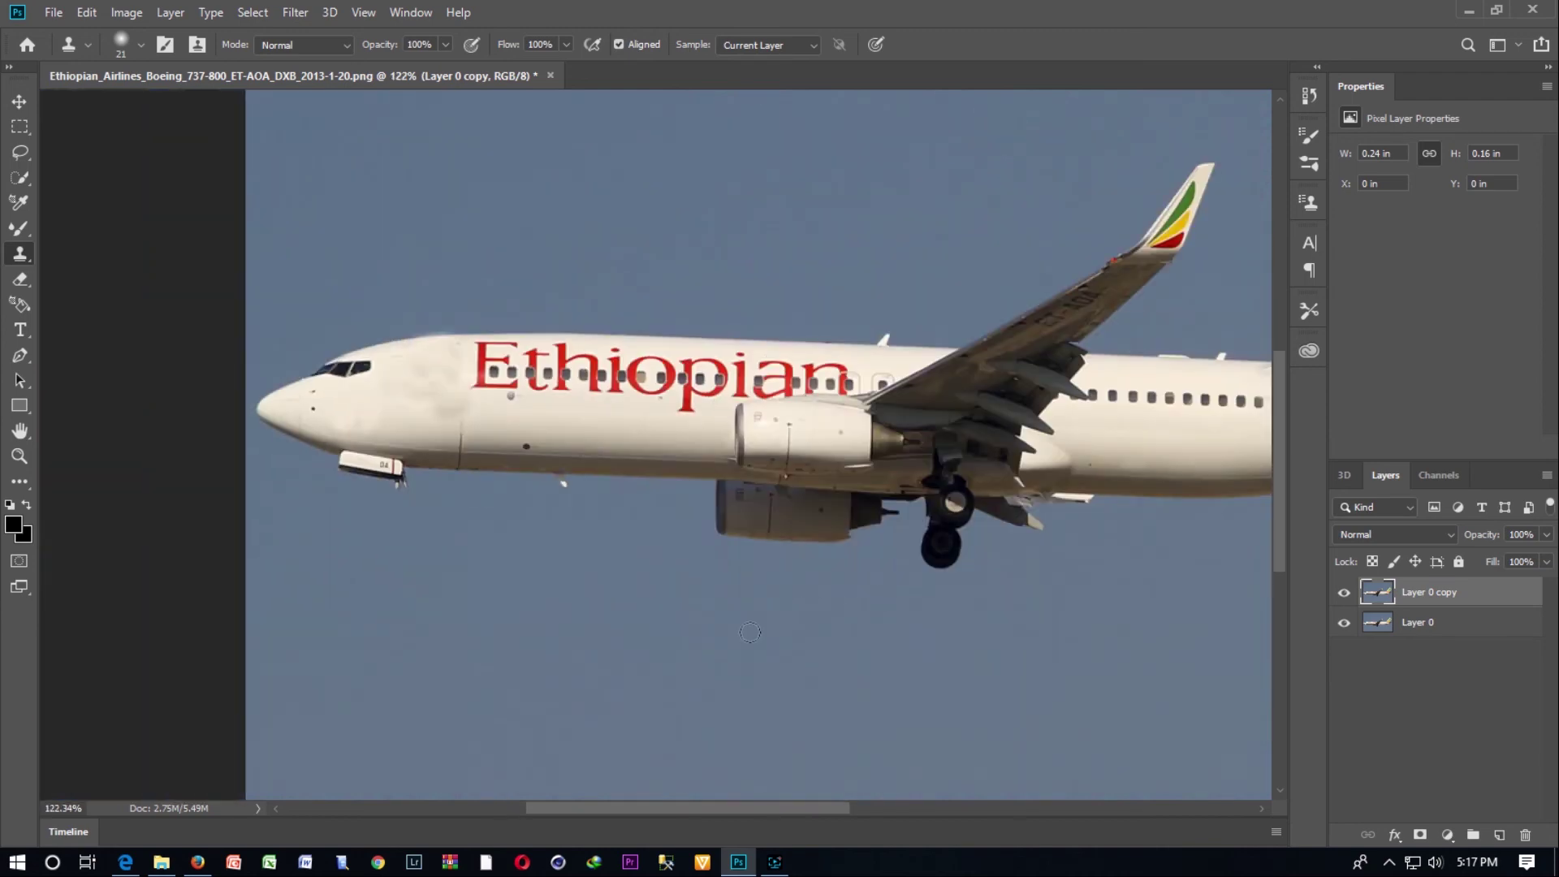
{"action": "scroll", "coordinate": [748, 627], "scroll_direction": "down", "scroll_amount": 1}
{"action": "scroll", "coordinate": [748, 628], "scroll_direction": "down", "scroll_amount": 1}
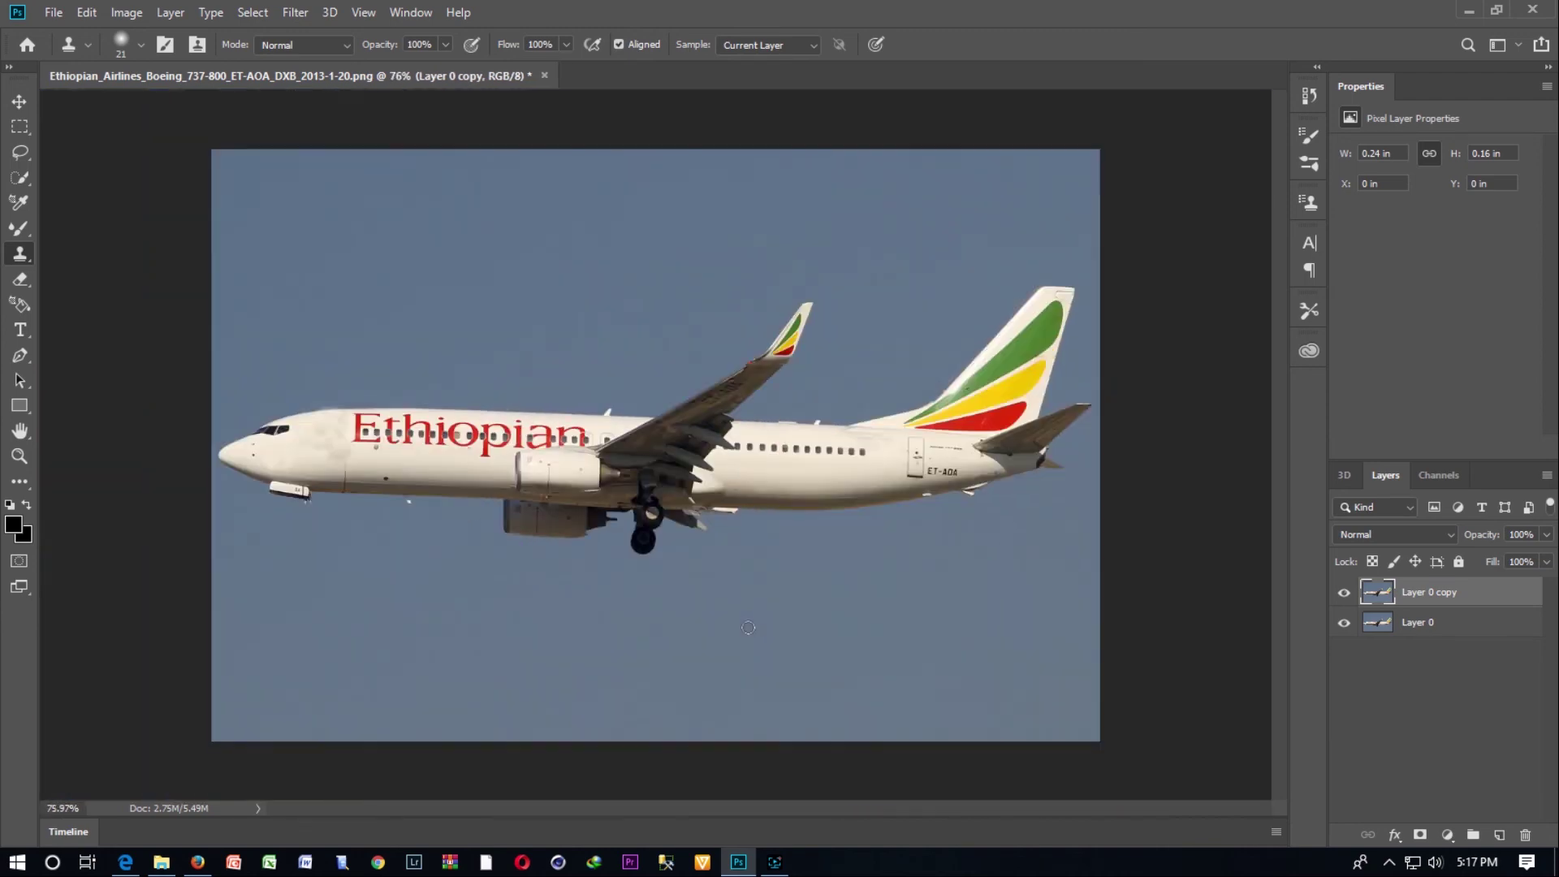
{"action": "left_click", "coordinate": [1343, 593]}
{"action": "left_click", "coordinate": [1343, 594]}
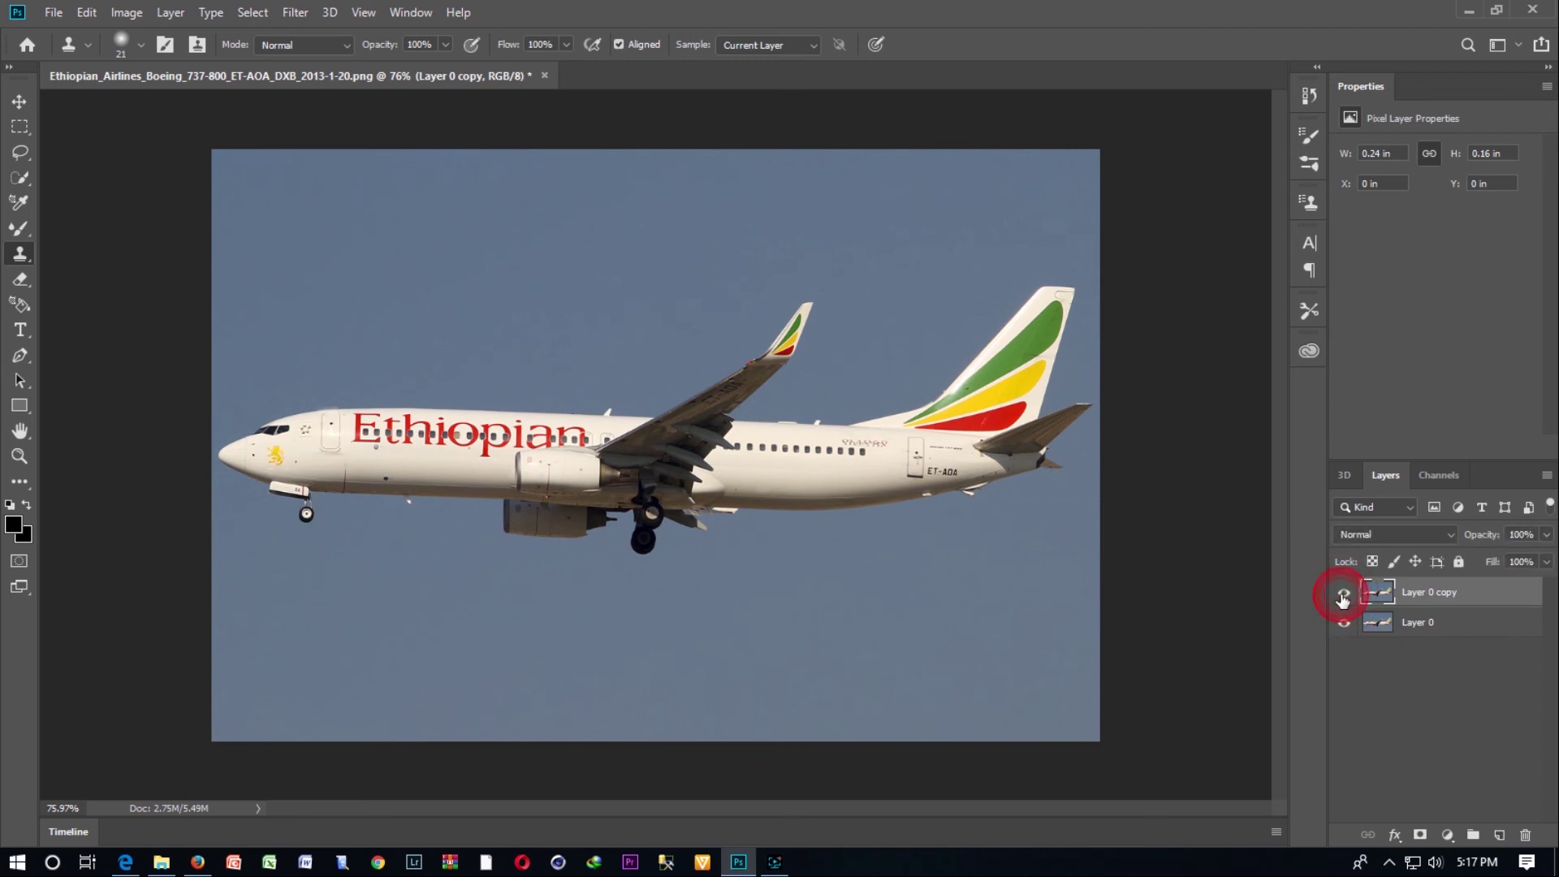
{"action": "left_click", "coordinate": [1343, 594]}
{"action": "left_click", "coordinate": [1344, 594]}
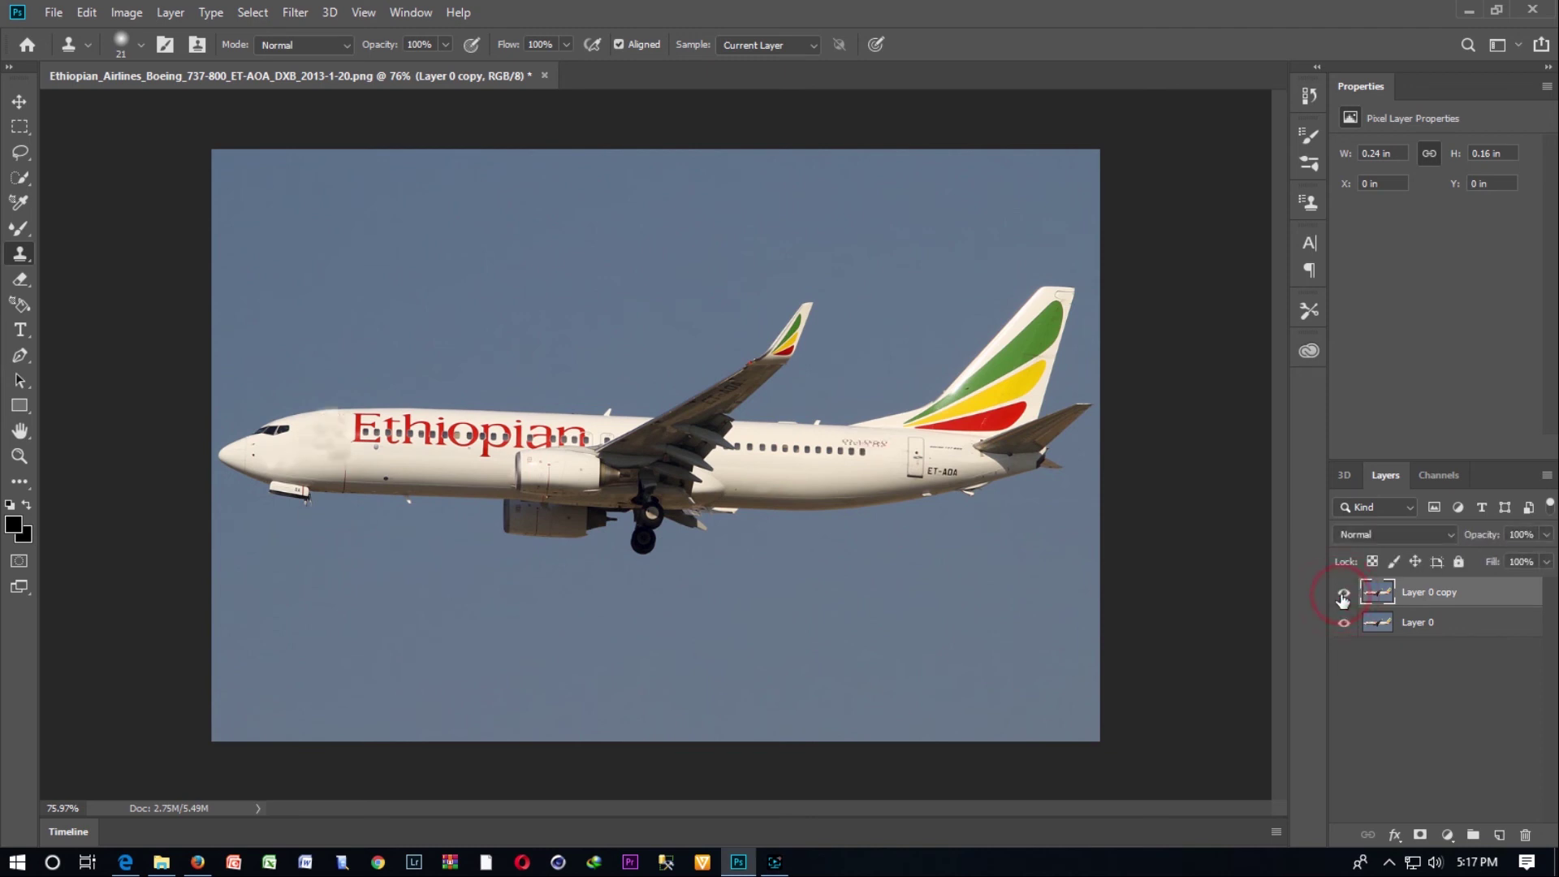
{"action": "left_click", "coordinate": [1343, 594]}
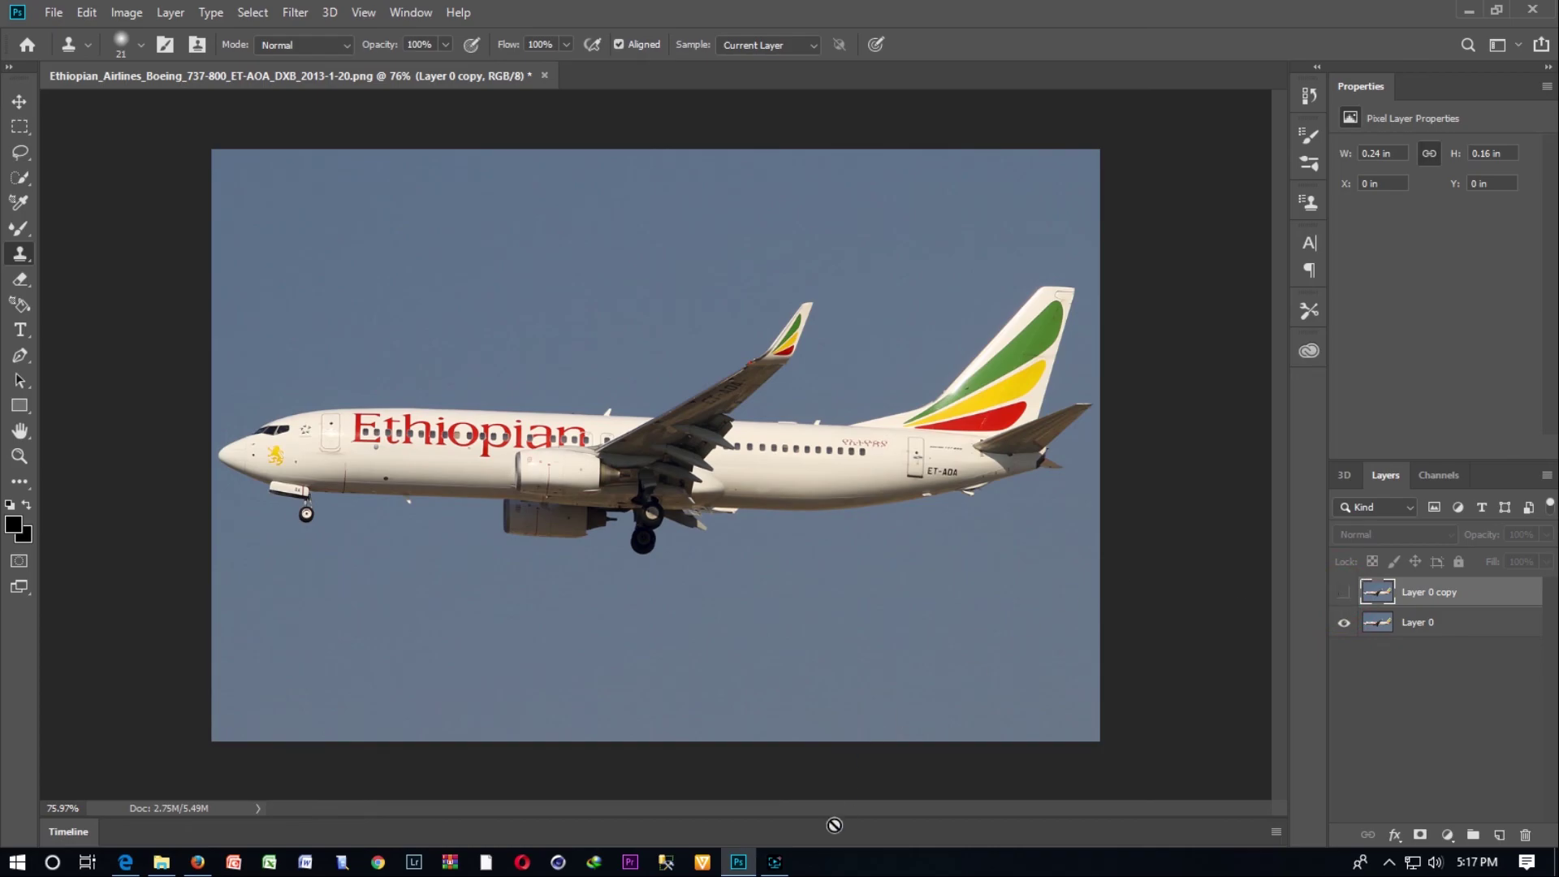